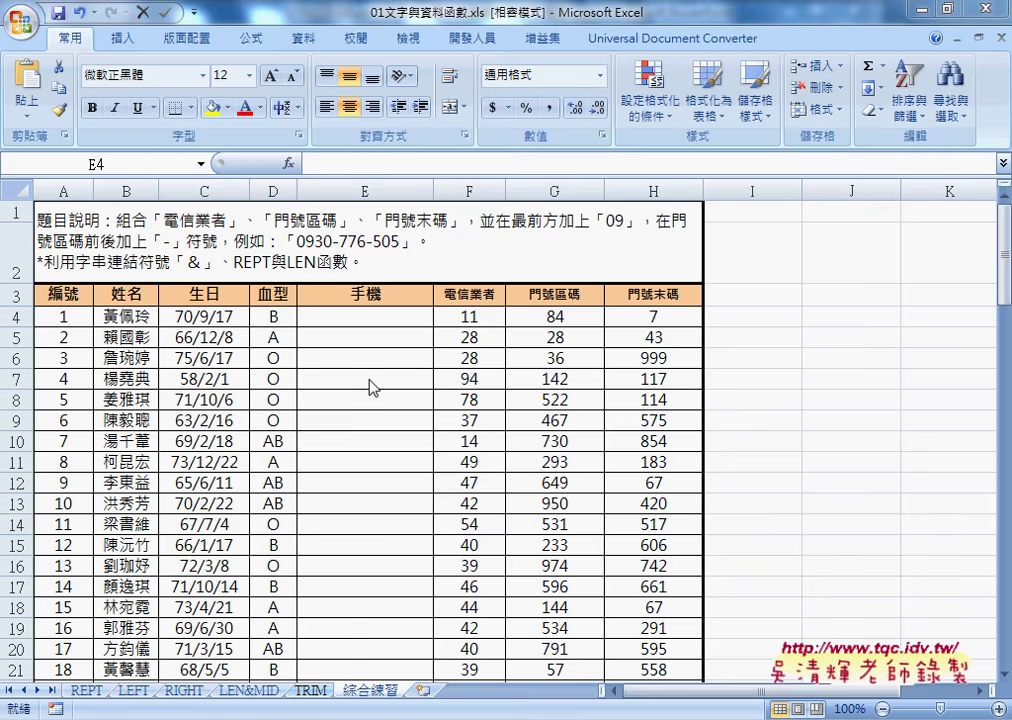
Bring the workbook into focus and switch to the REPT sheet
{"action": "left_click", "coordinate": [368, 320]}
{"action": "left_click", "coordinate": [237, 268]}
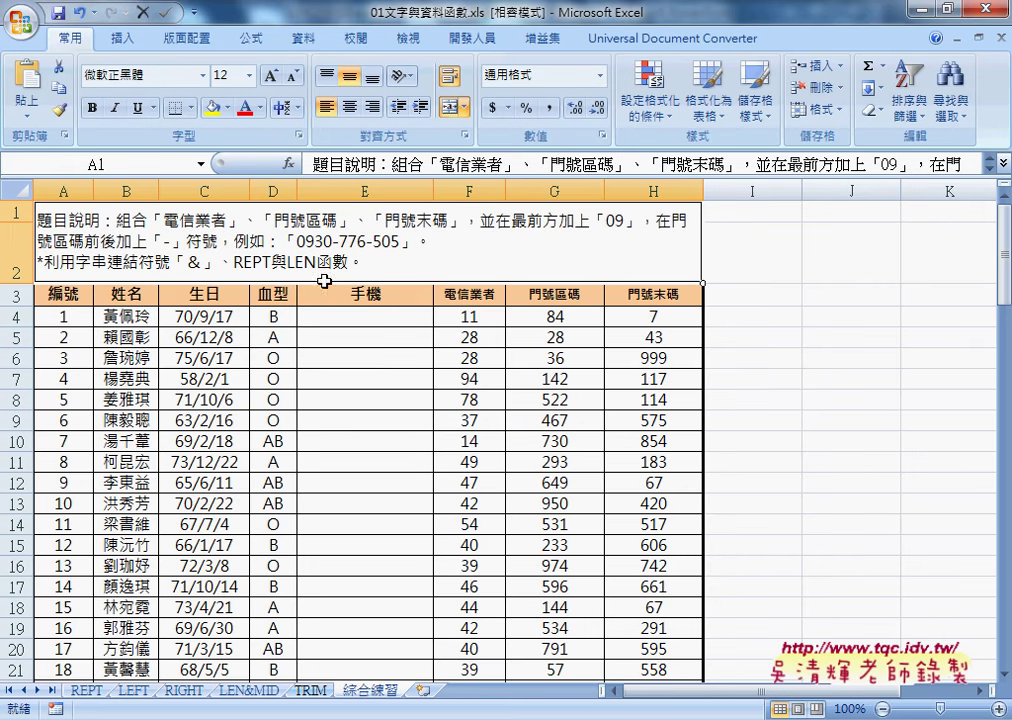
{"action": "left_click", "coordinate": [86, 691]}
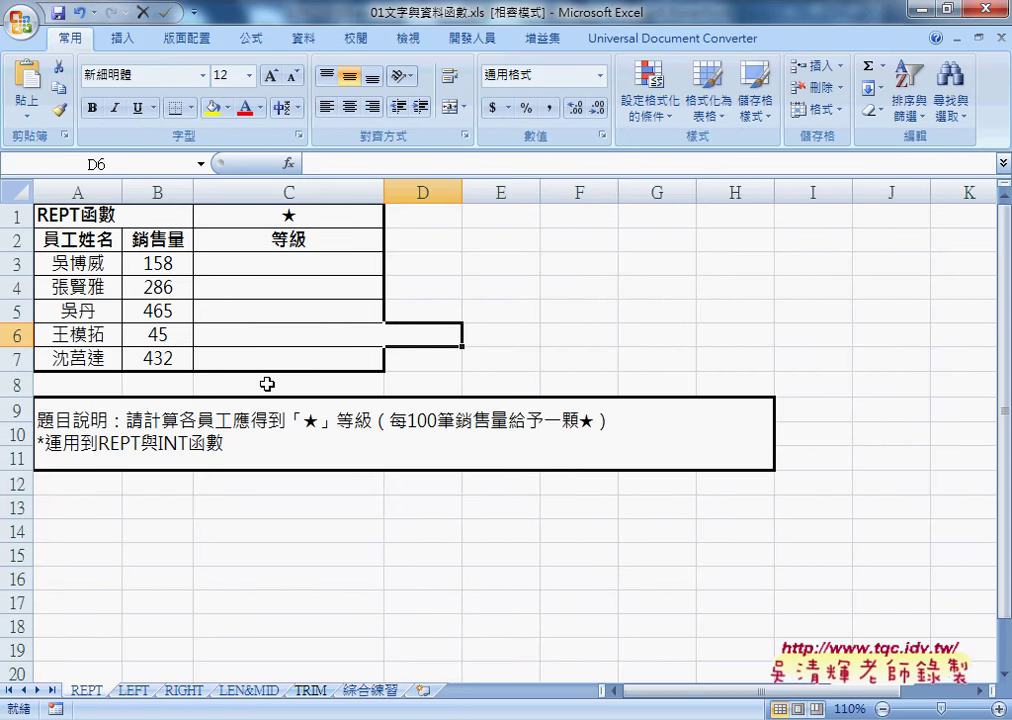
Check the sales figures in B3 and B4, then select cell C3 in the 等級 column
{"action": "left_click", "coordinate": [310, 264]}
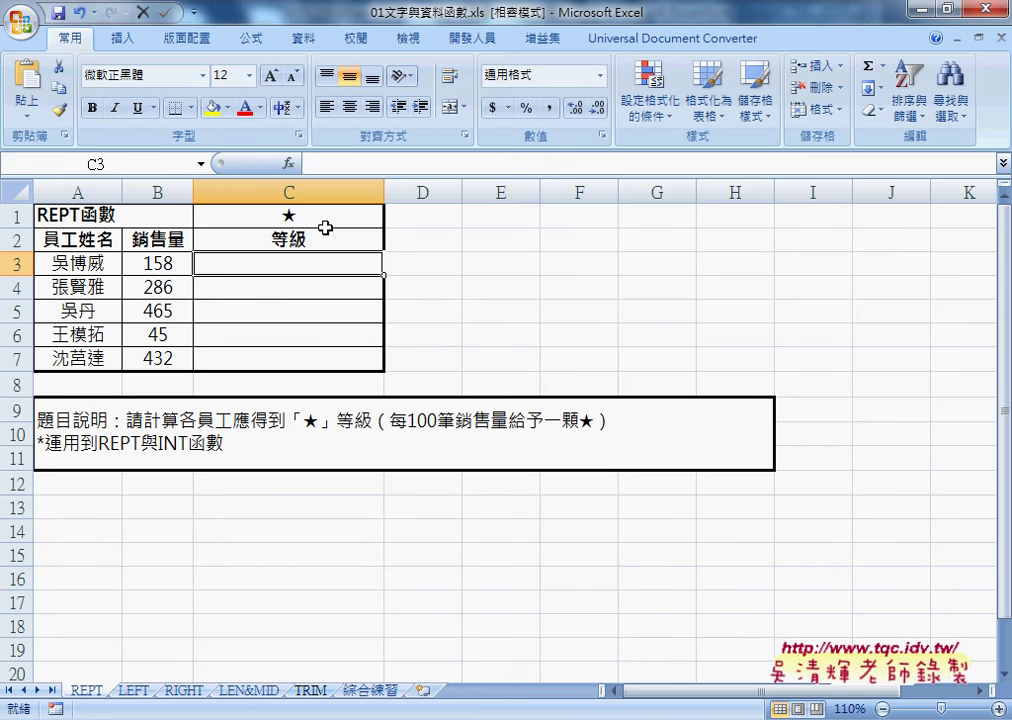
{"action": "left_click", "coordinate": [165, 263]}
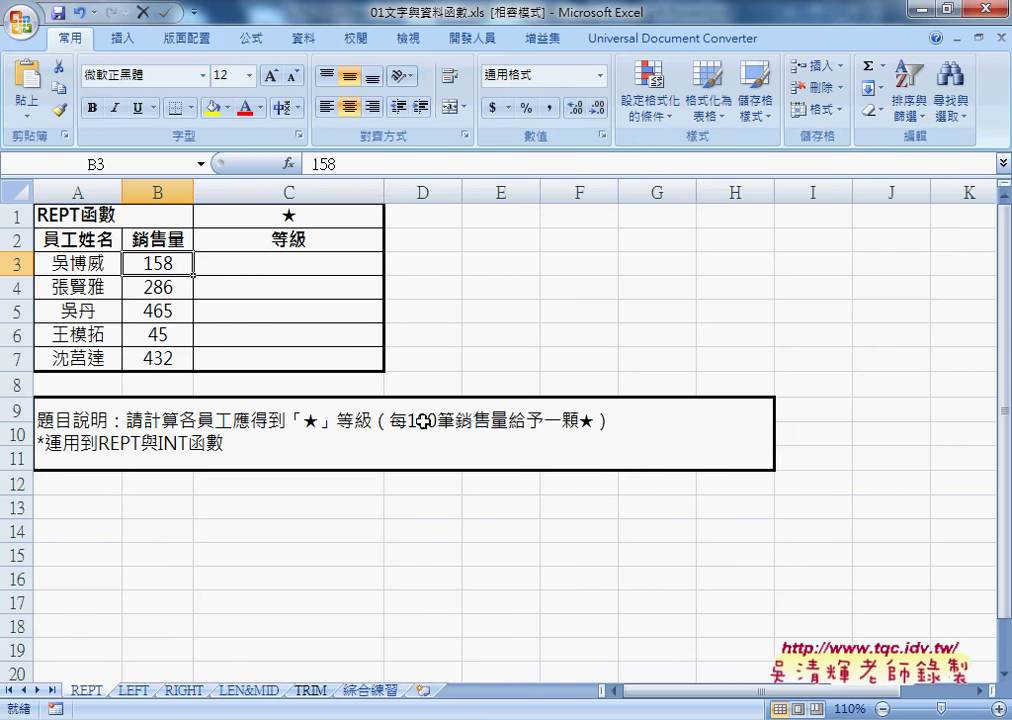
{"action": "left_click", "coordinate": [270, 263]}
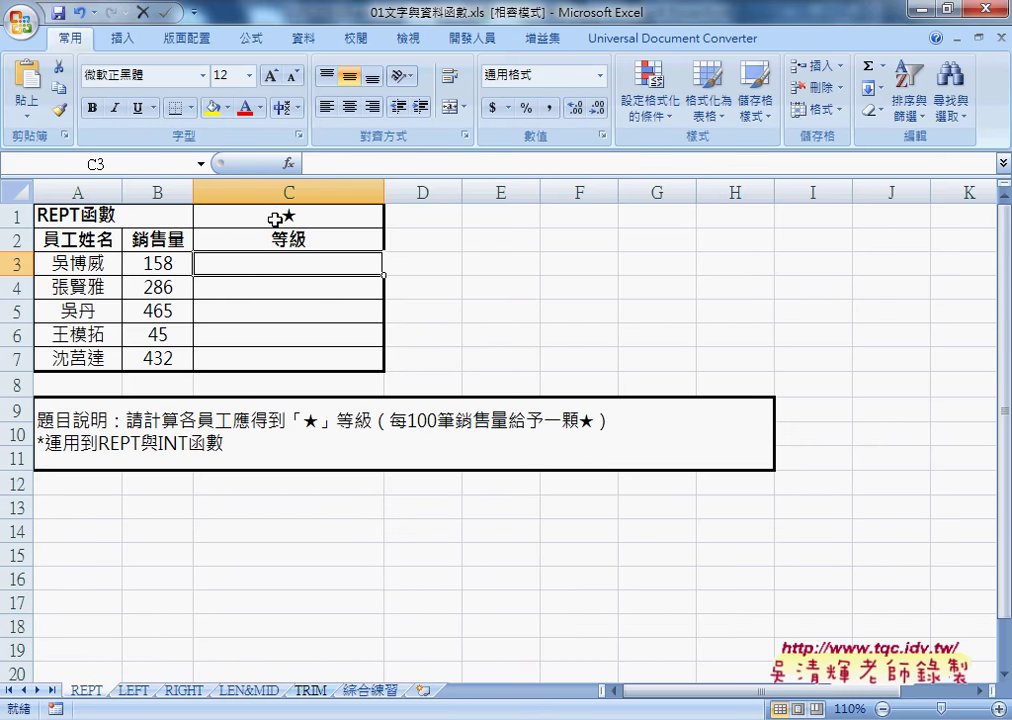
{"action": "left_click", "coordinate": [182, 267]}
{"action": "left_click", "coordinate": [270, 263]}
{"action": "left_click", "coordinate": [158, 289]}
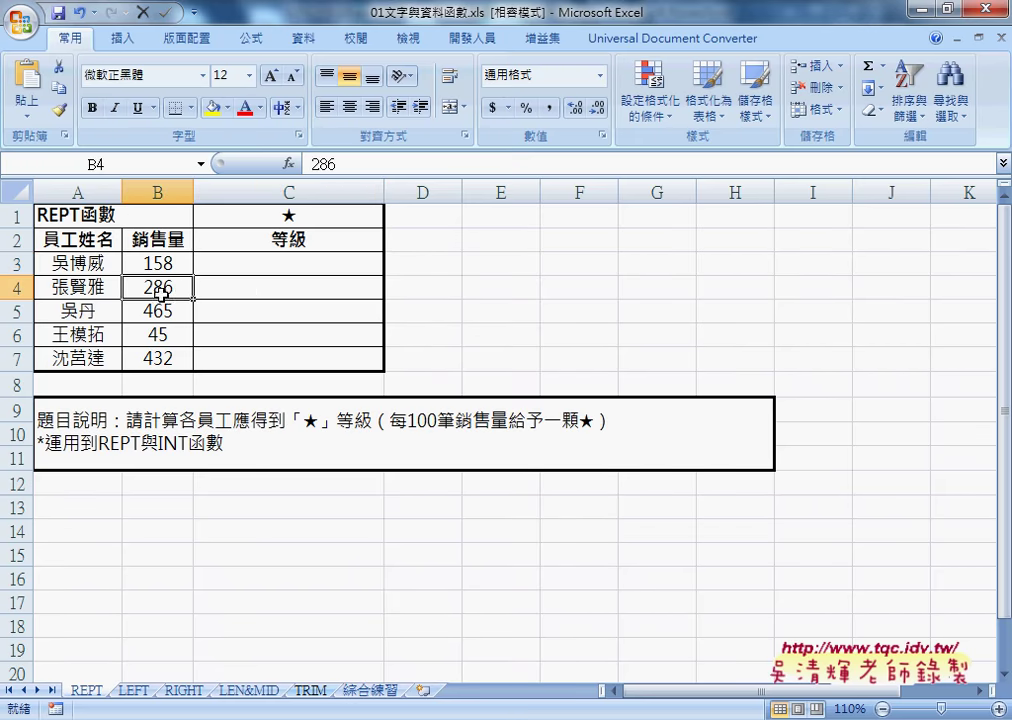
{"action": "left_click", "coordinate": [263, 287]}
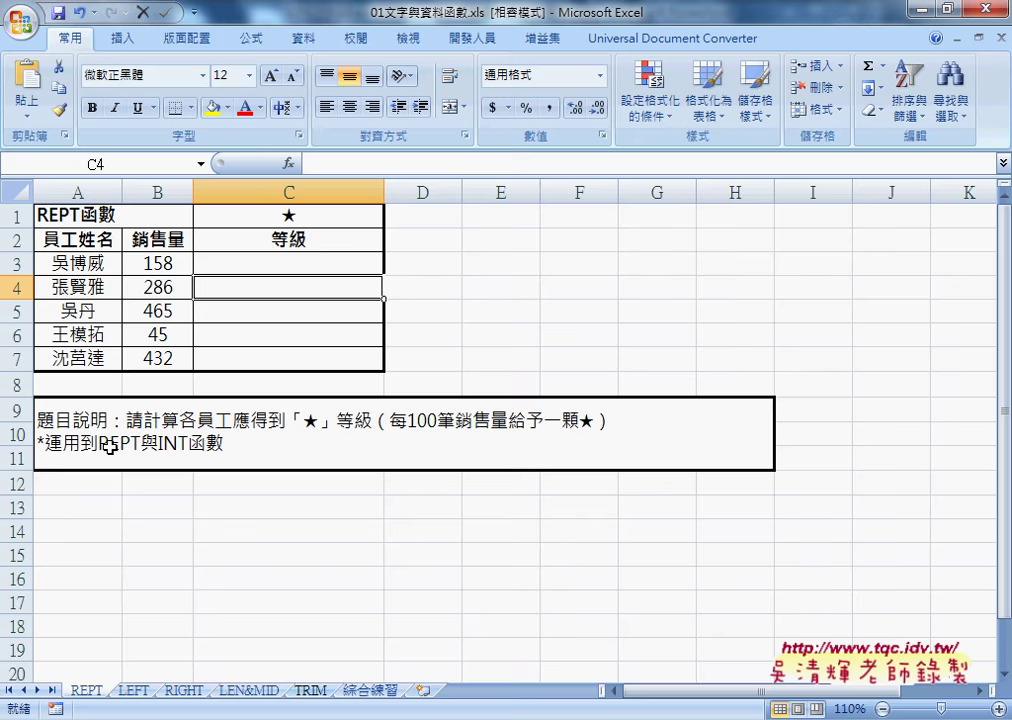
{"action": "left_click", "coordinate": [299, 264]}
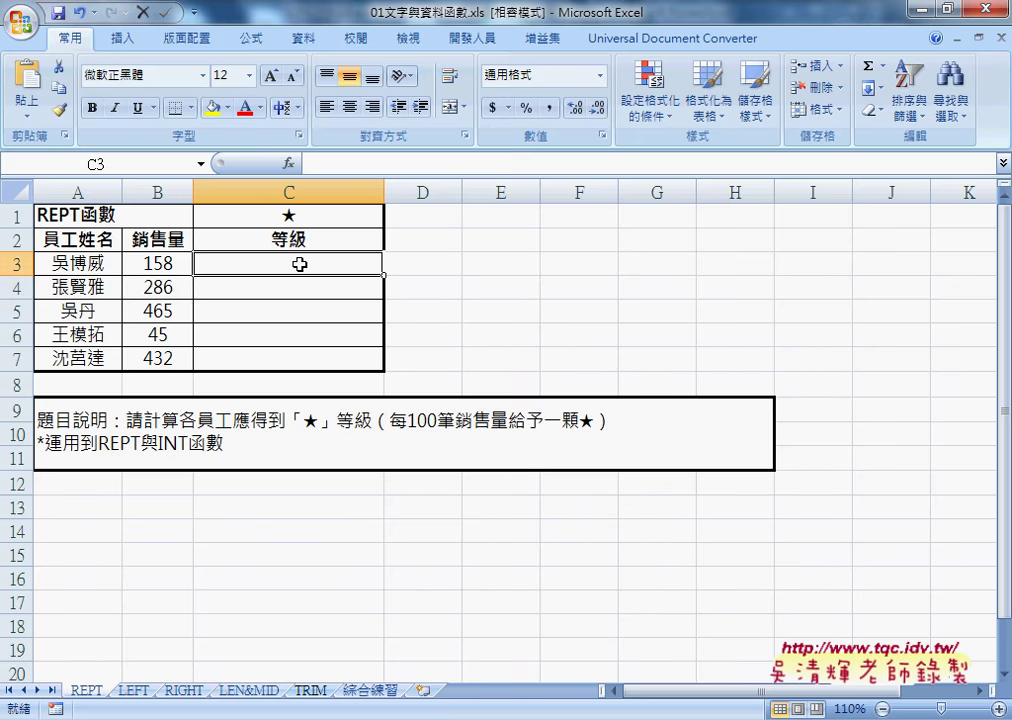
Insert the REPT function from the 文字 category into C3
{"action": "left_click", "coordinate": [290, 164]}
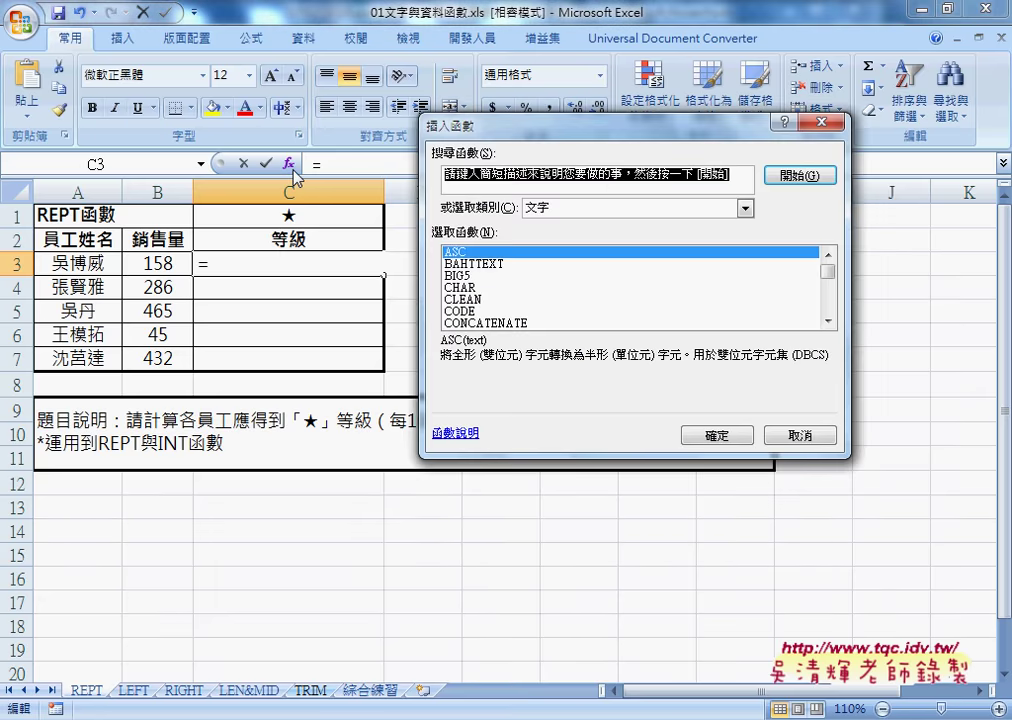
{"action": "left_click", "coordinate": [611, 208]}
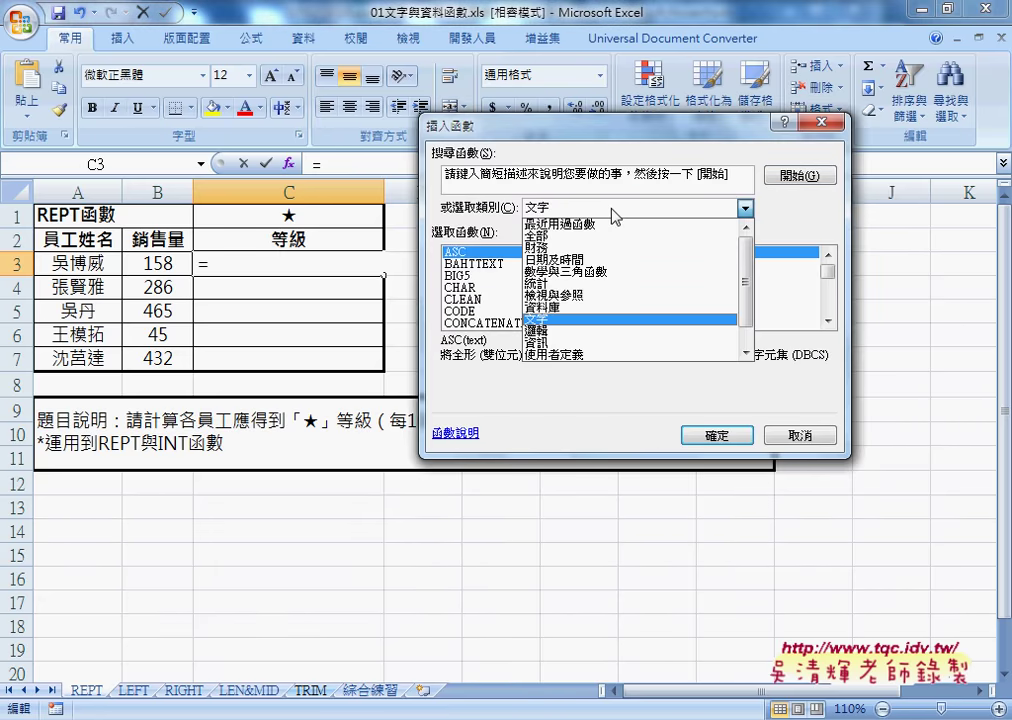
{"action": "left_click", "coordinate": [610, 320]}
{"action": "left_click_drag", "start_coordinate": [826, 271], "coordinate": [829, 292]}
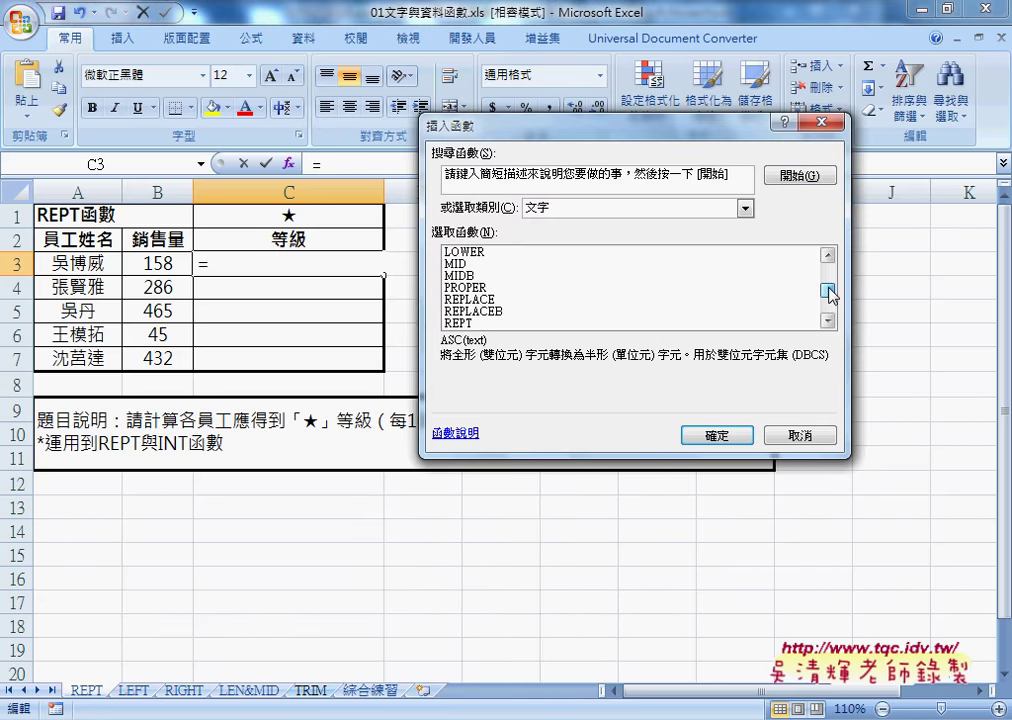
{"action": "left_click", "coordinate": [470, 323]}
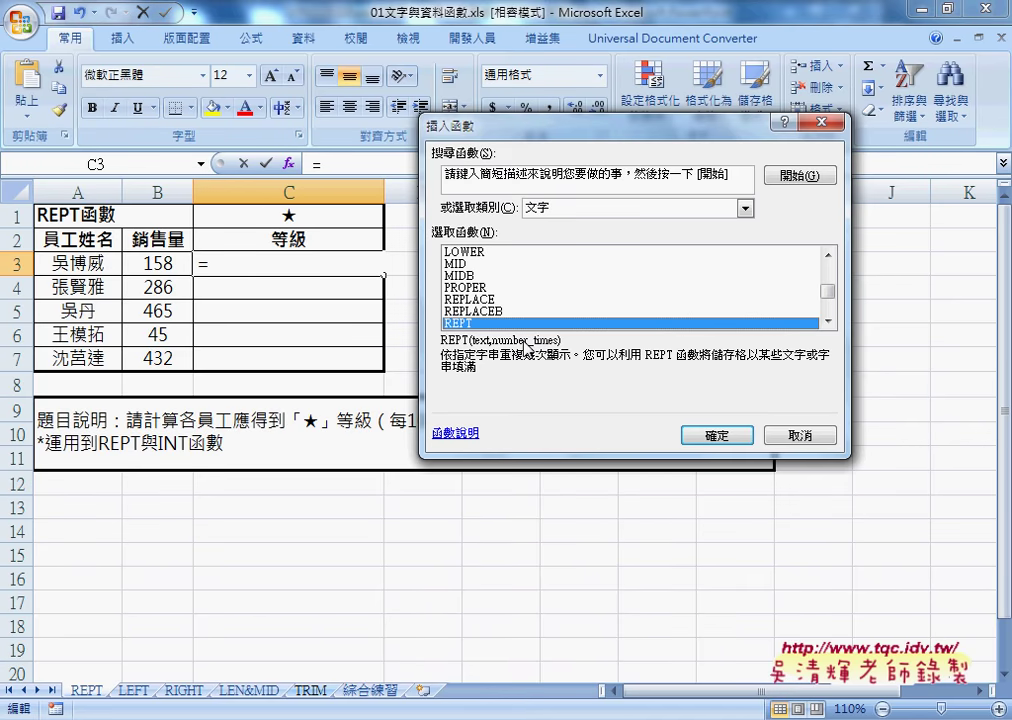
{"action": "left_click", "coordinate": [715, 436]}
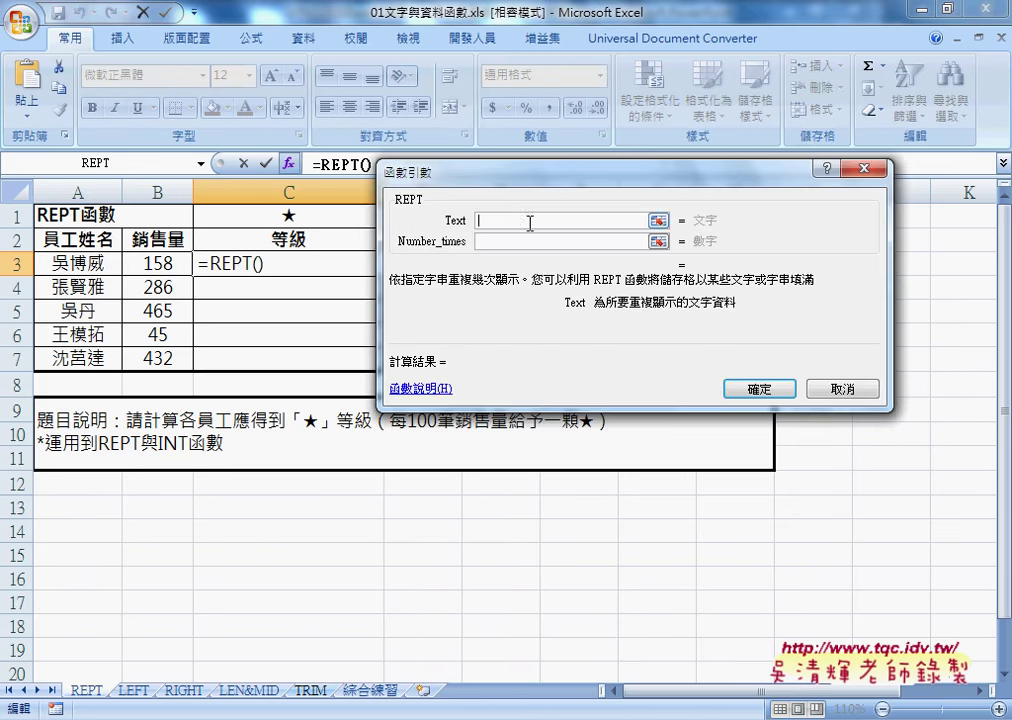
Set REPT's Text argument to the ★ in C1 as the mixed reference C$1
{"action": "left_click", "coordinate": [529, 241]}
{"action": "left_click", "coordinate": [525, 226]}
{"action": "left_click", "coordinate": [307, 215]}
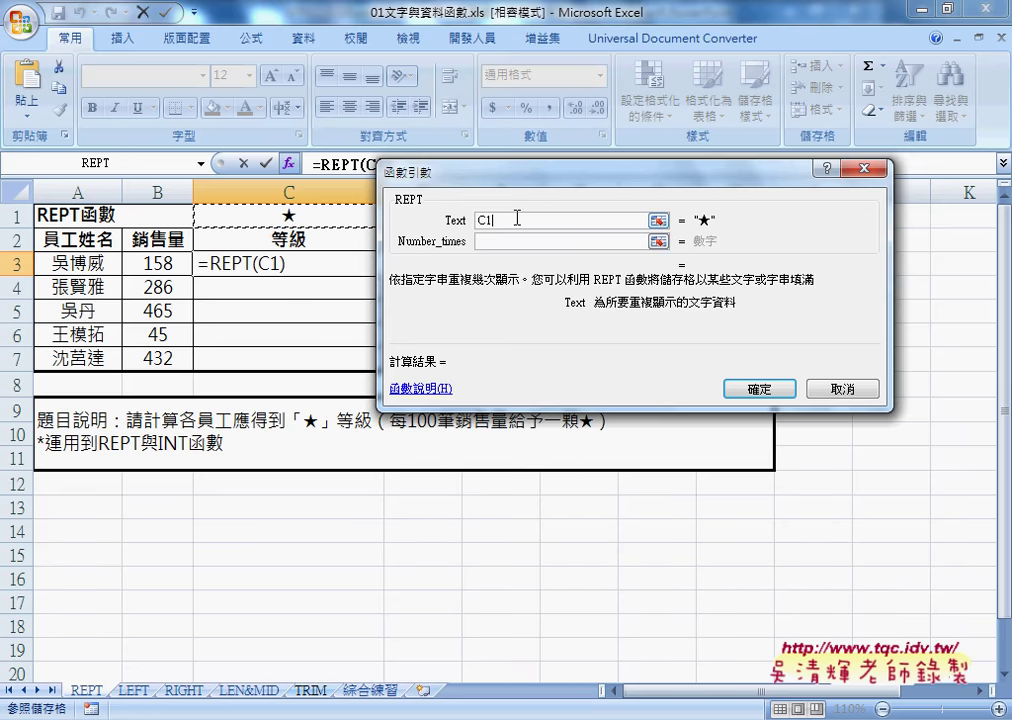
{"action": "key", "text": "F4"}
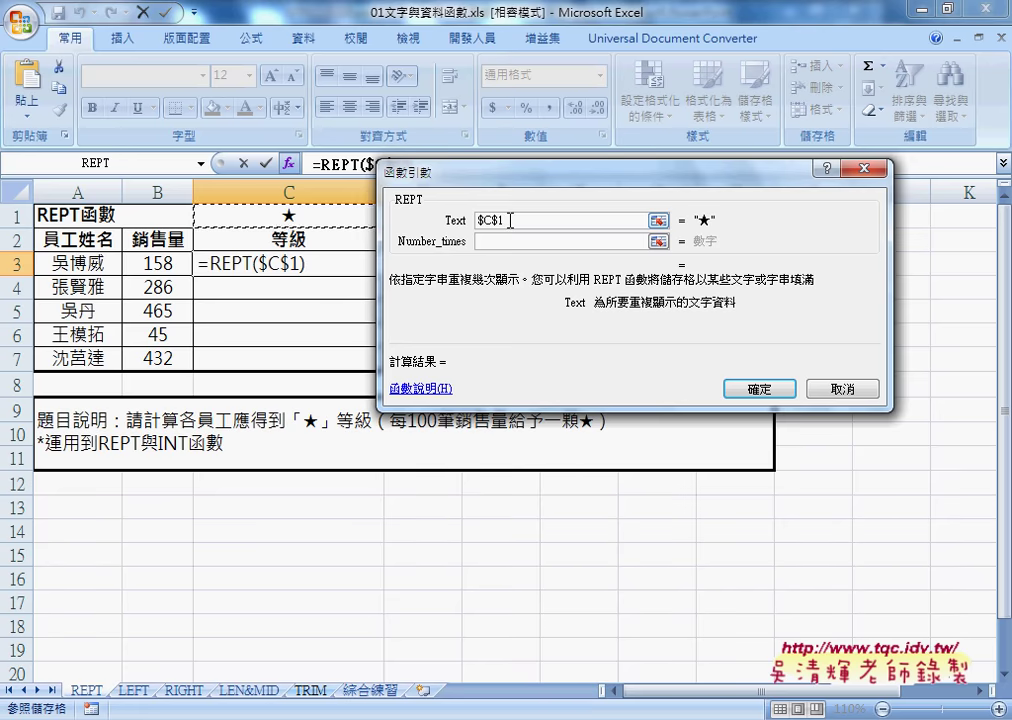
{"action": "key", "text": "F4"}
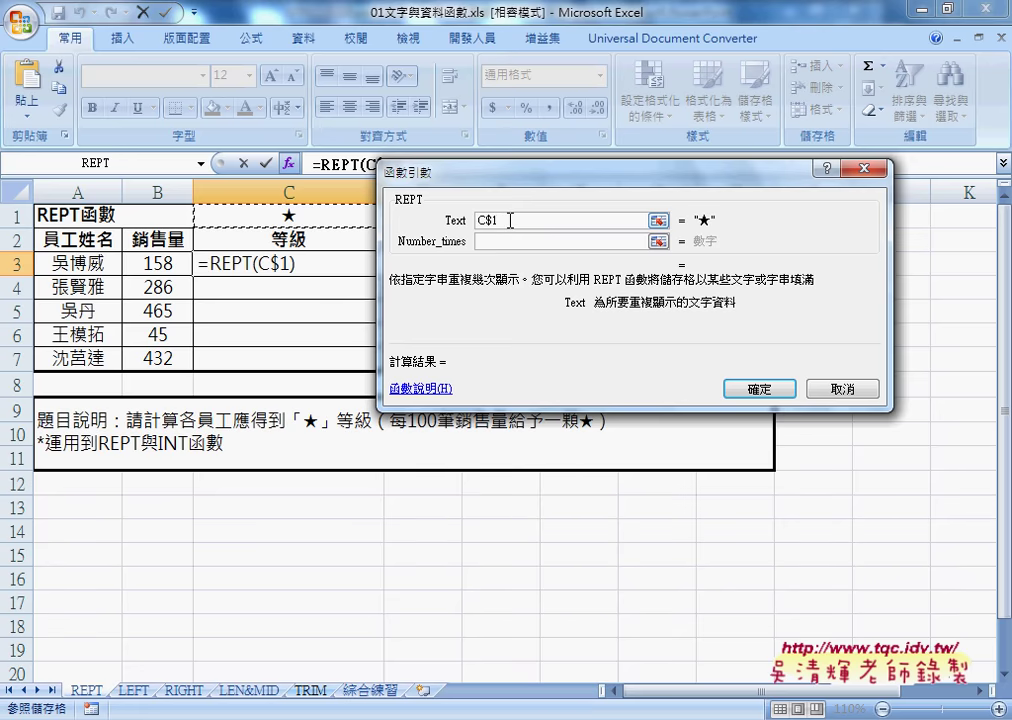
{"action": "key", "text": "F4"}
{"action": "key", "text": "F4"}
{"action": "key", "text": "F4"}
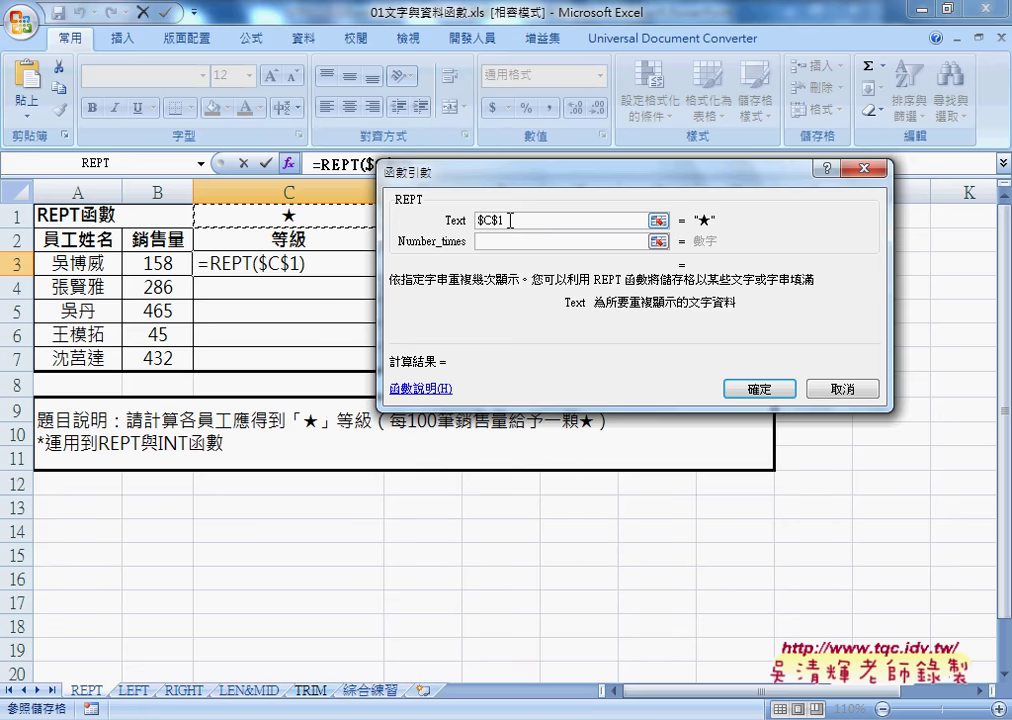
{"action": "key", "text": "F4"}
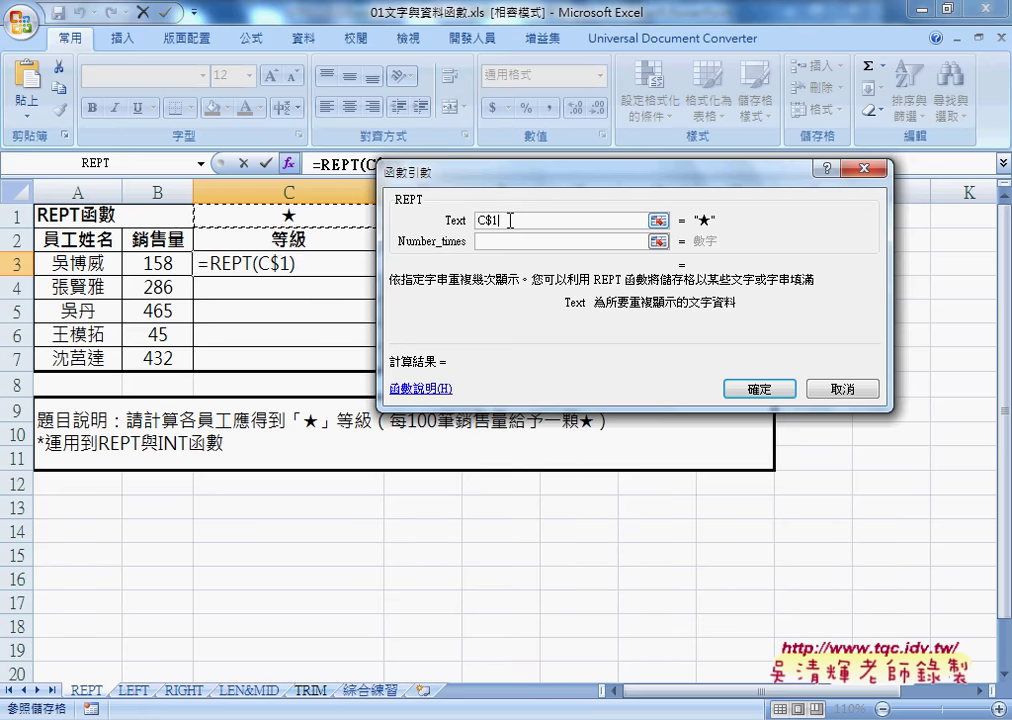
{"action": "key", "text": "F4"}
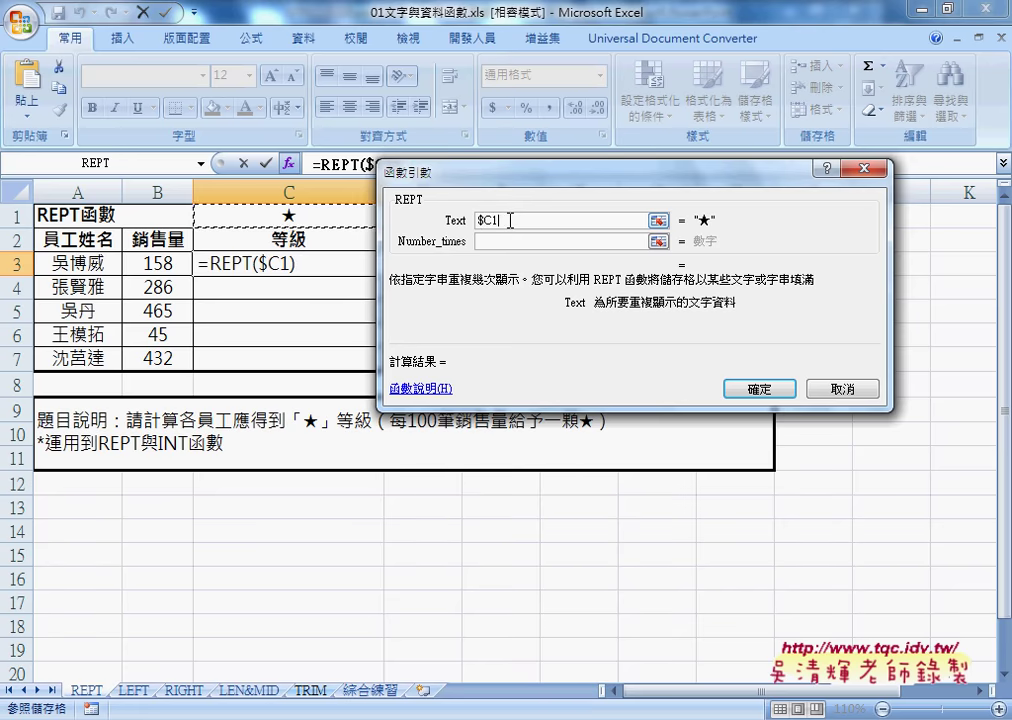
{"action": "key", "text": "F4"}
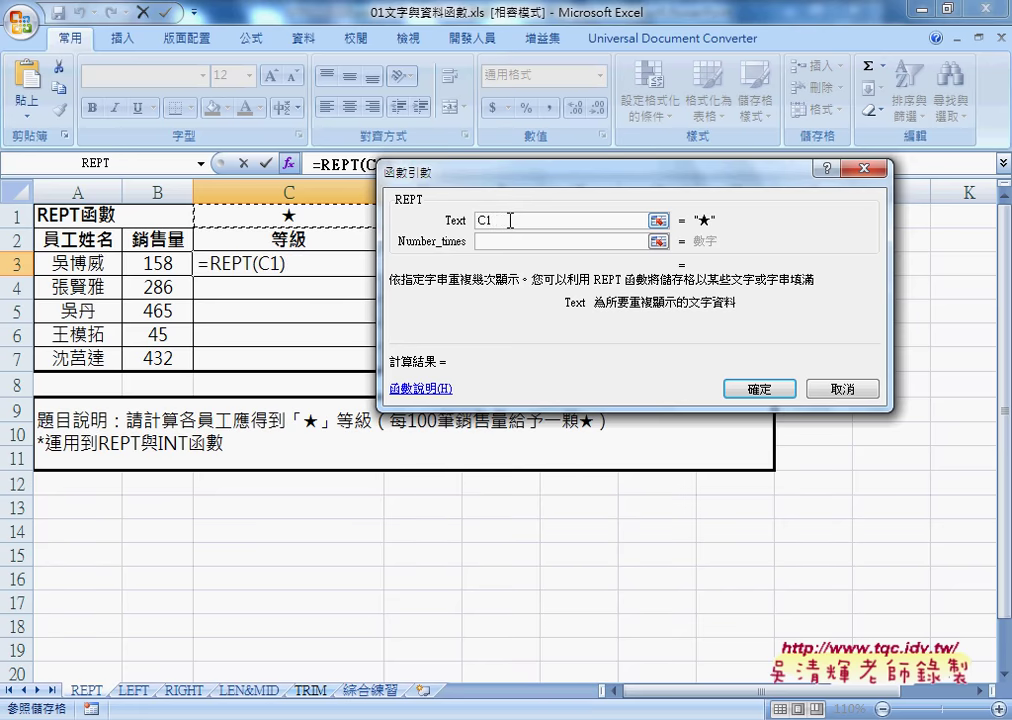
{"action": "key", "text": "F4"}
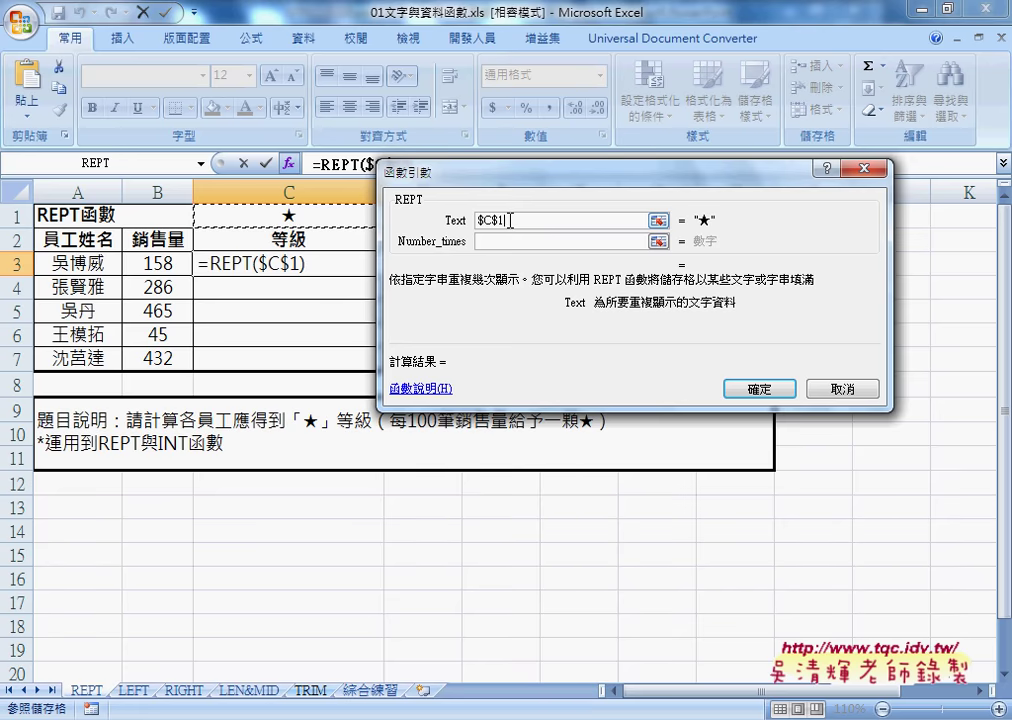
{"action": "key", "text": "F4"}
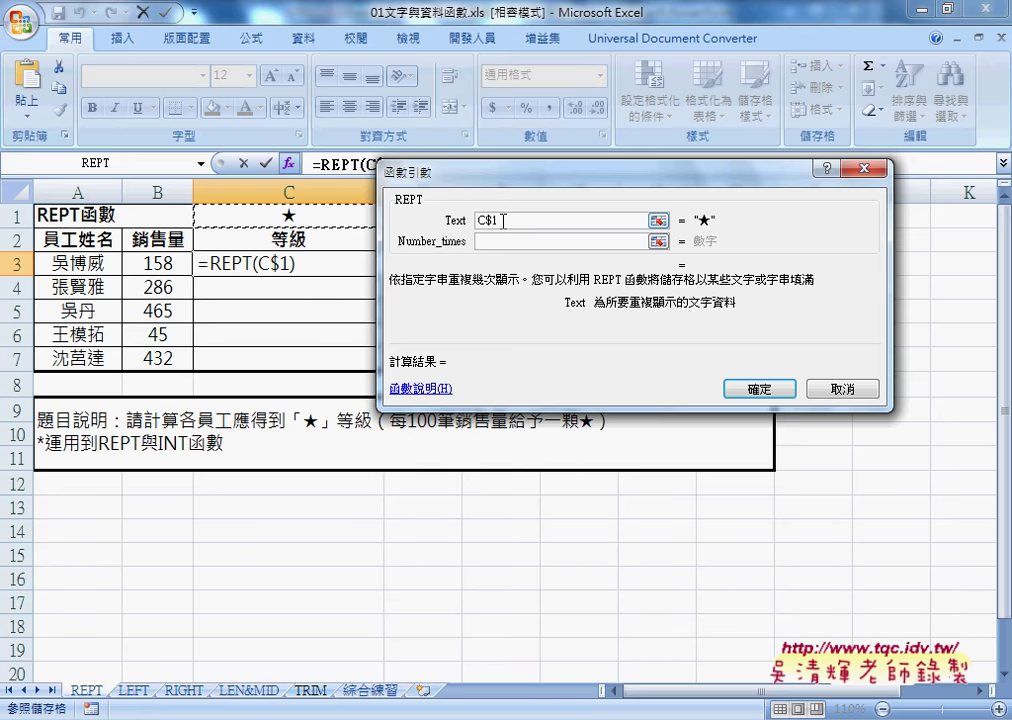
{"action": "left_click_drag", "start_coordinate": [503, 221], "coordinate": [481, 221]}
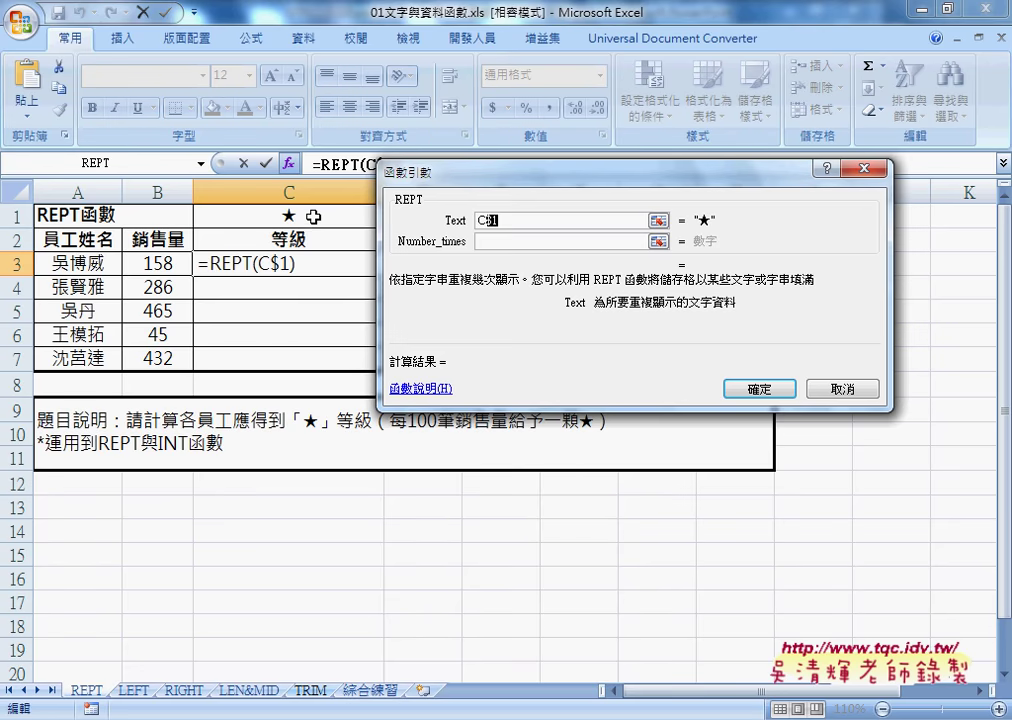
Set REPT's Number_times argument to B3/100
{"action": "left_click", "coordinate": [499, 221]}
{"action": "key", "text": "Left"}
{"action": "left_click", "coordinate": [509, 242]}
{"action": "left_click", "coordinate": [160, 262]}
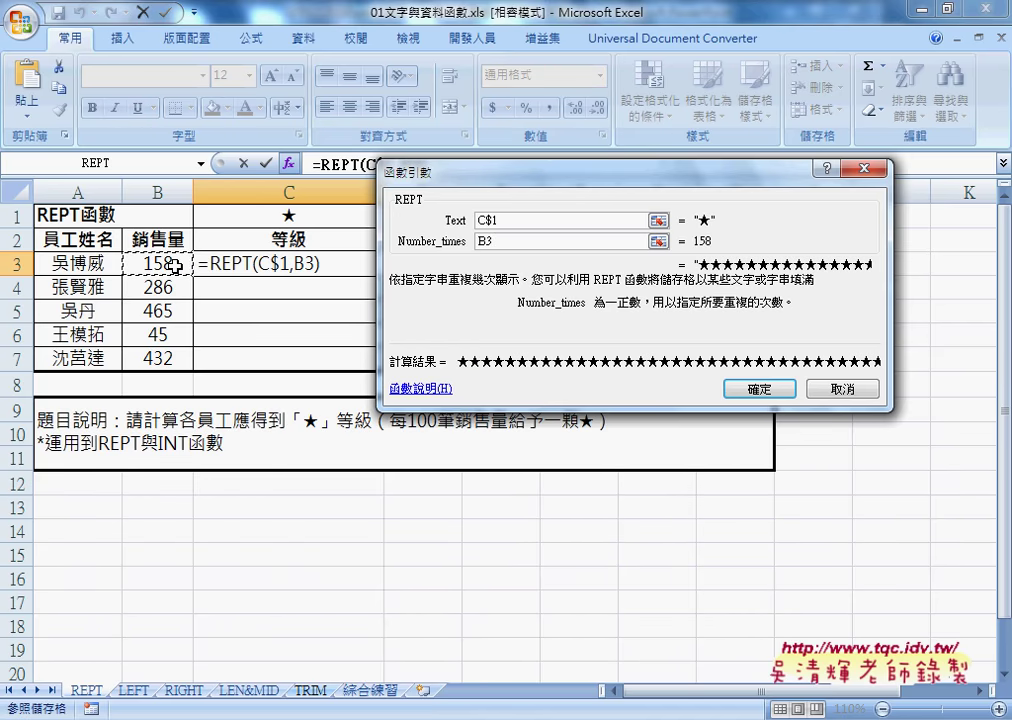
{"action": "type", "text": "/10"}
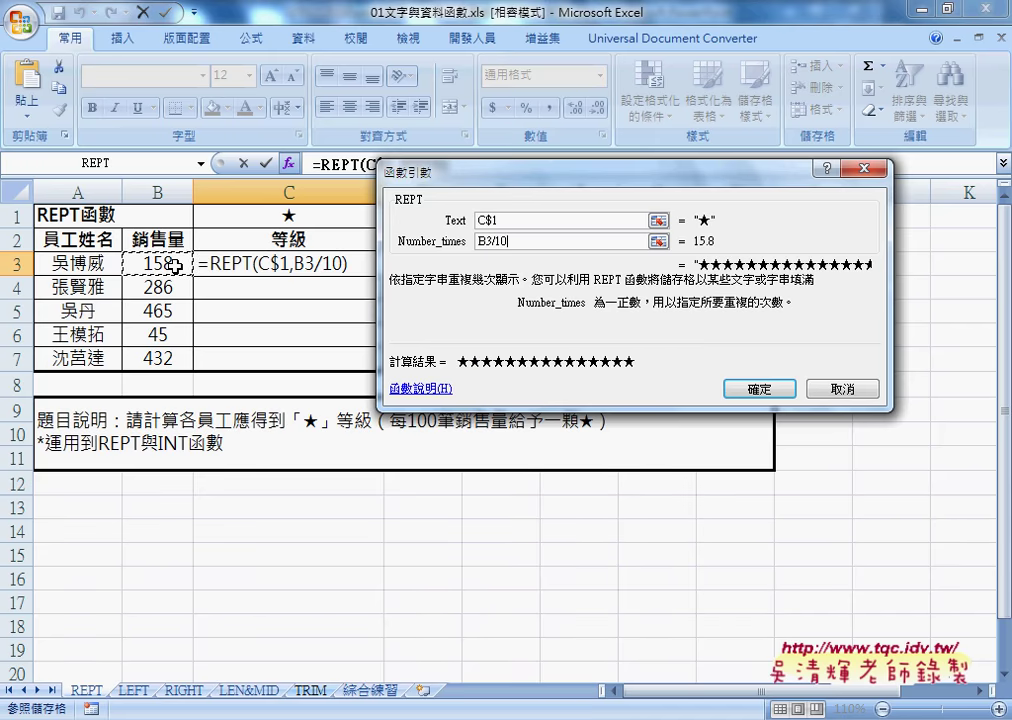
{"action": "type", "text": "0"}
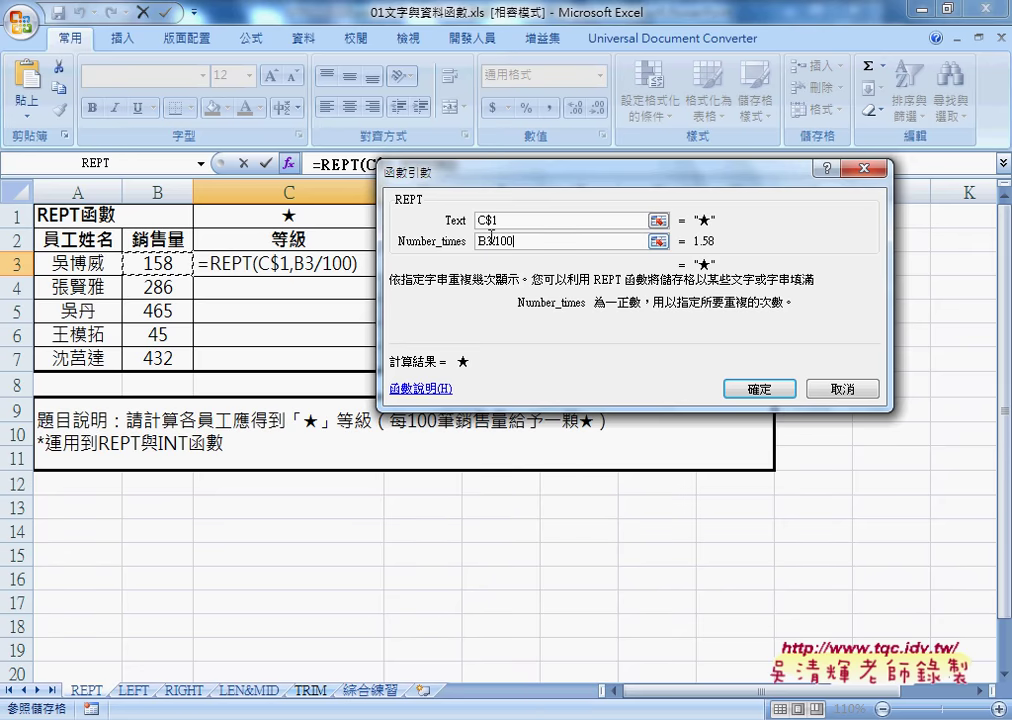
Wrap the repeat count in INT so it becomes INT(B3/100)
{"action": "left_click", "coordinate": [582, 240]}
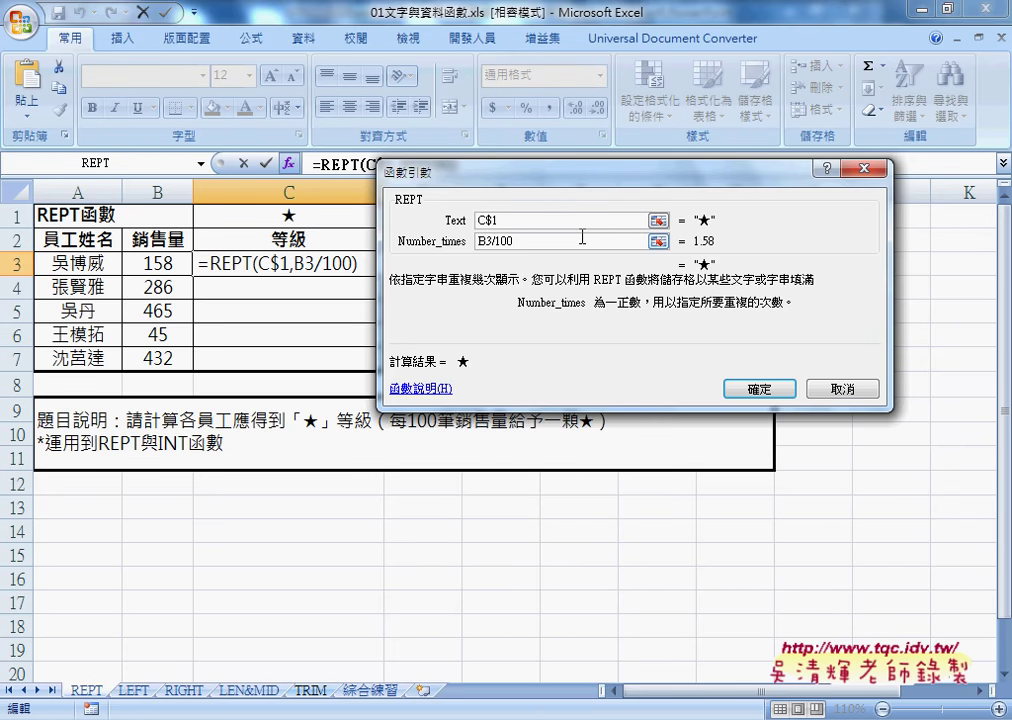
{"action": "type", "text": "i"}
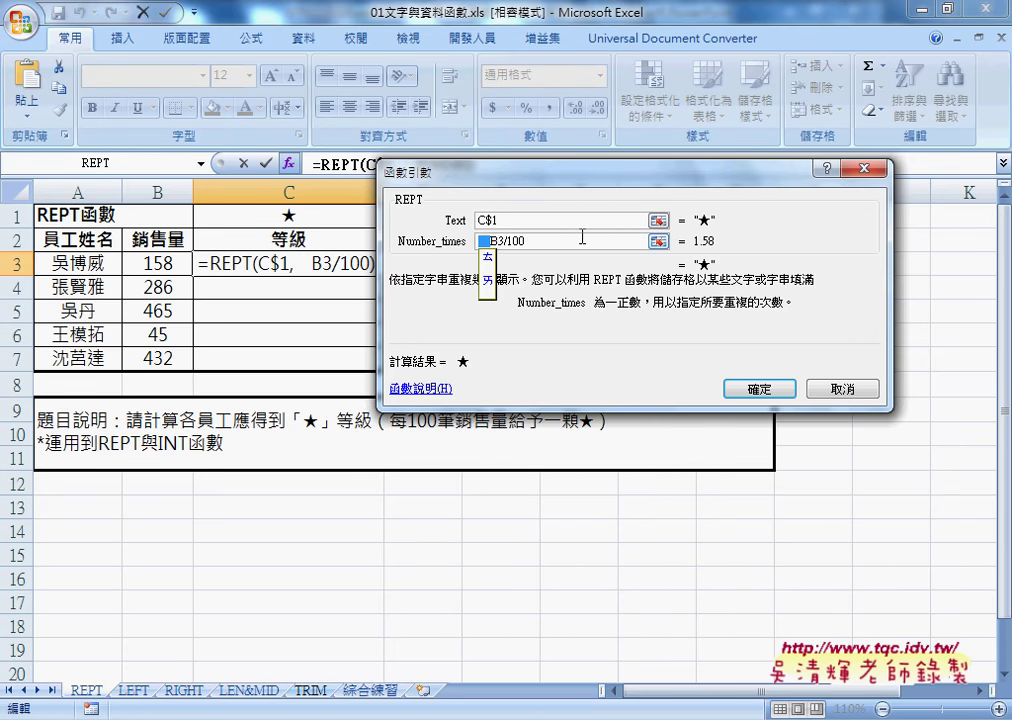
{"action": "key", "text": "Escape"}
{"action": "type", "text": "int"}
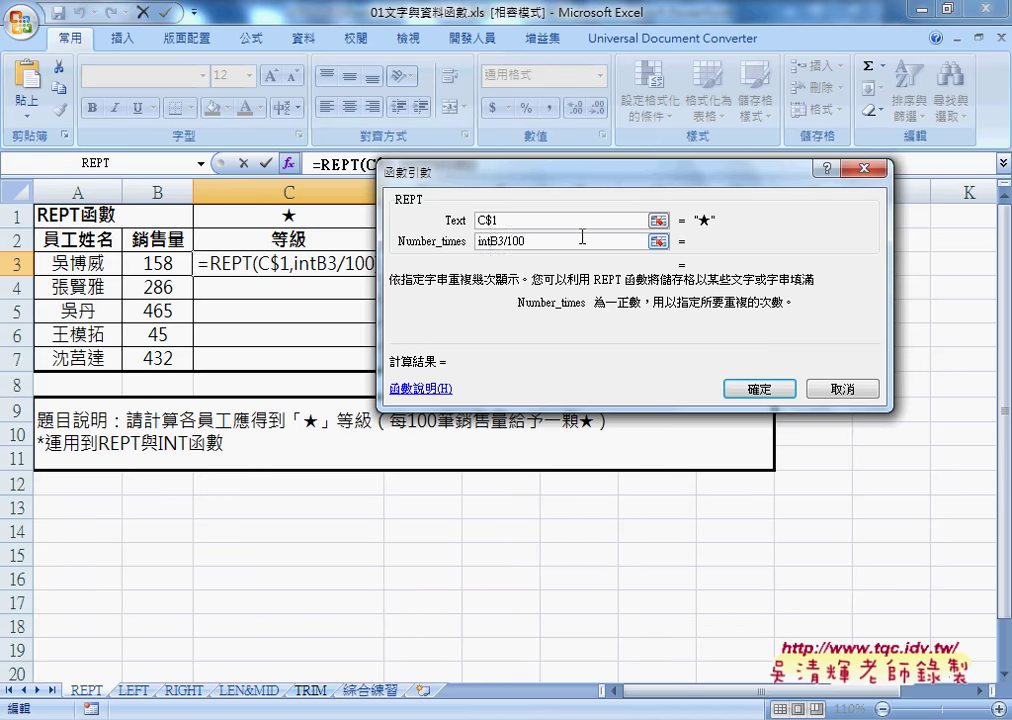
{"action": "type", "text": "("}
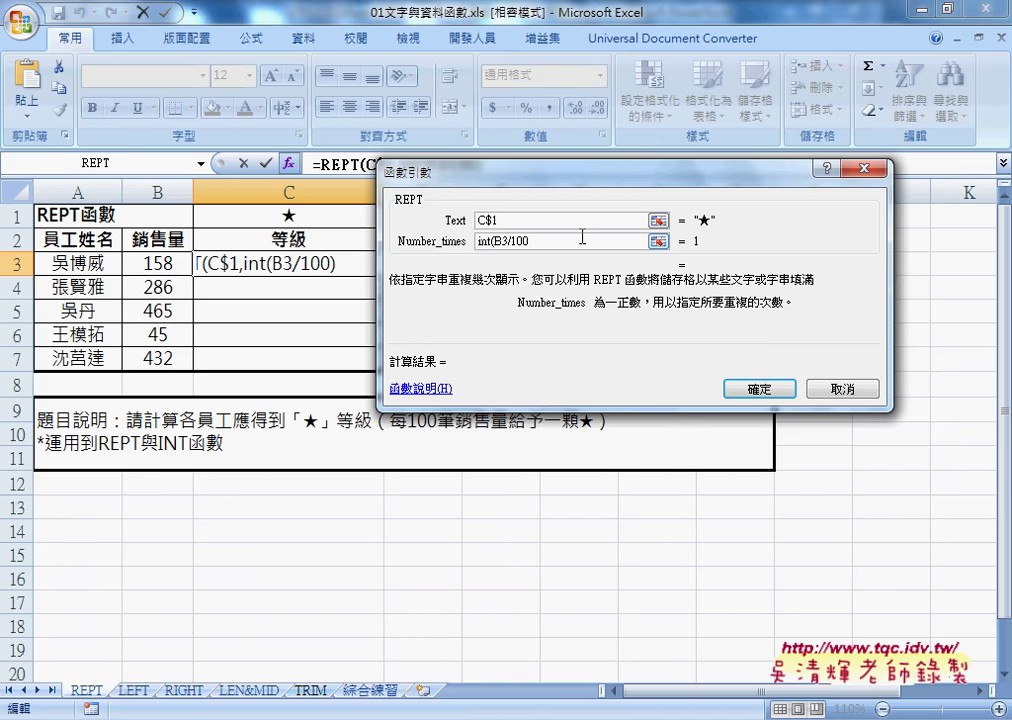
{"action": "type", "text": ")"}
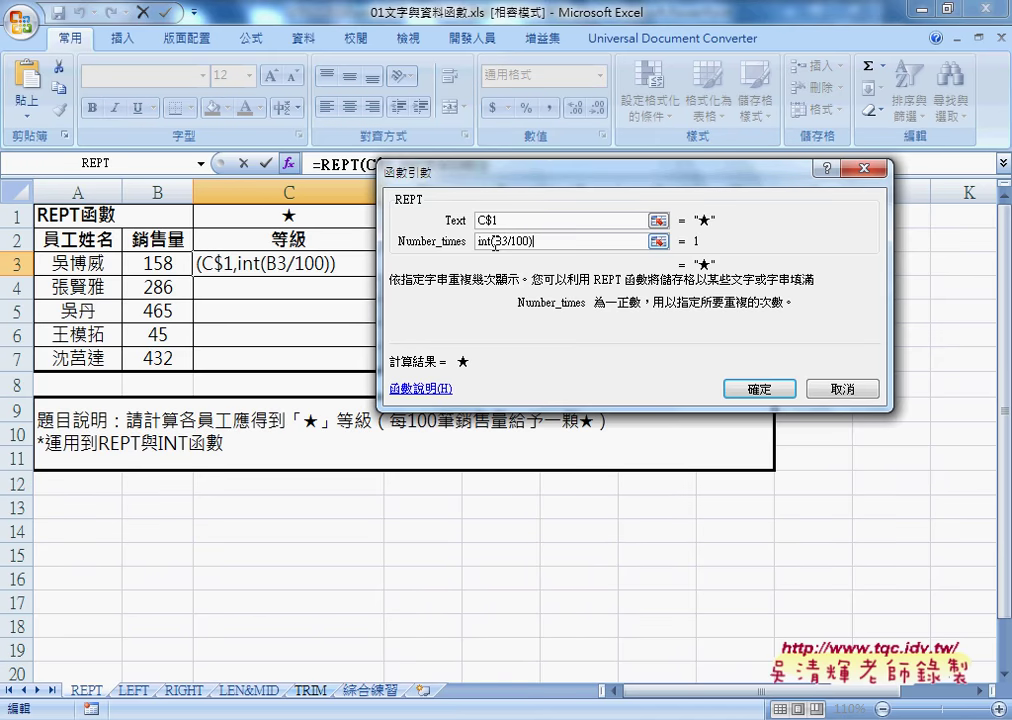
Confirm the REPT formula in C3, centre it, and fill it down to C7
{"action": "left_click", "coordinate": [760, 389]}
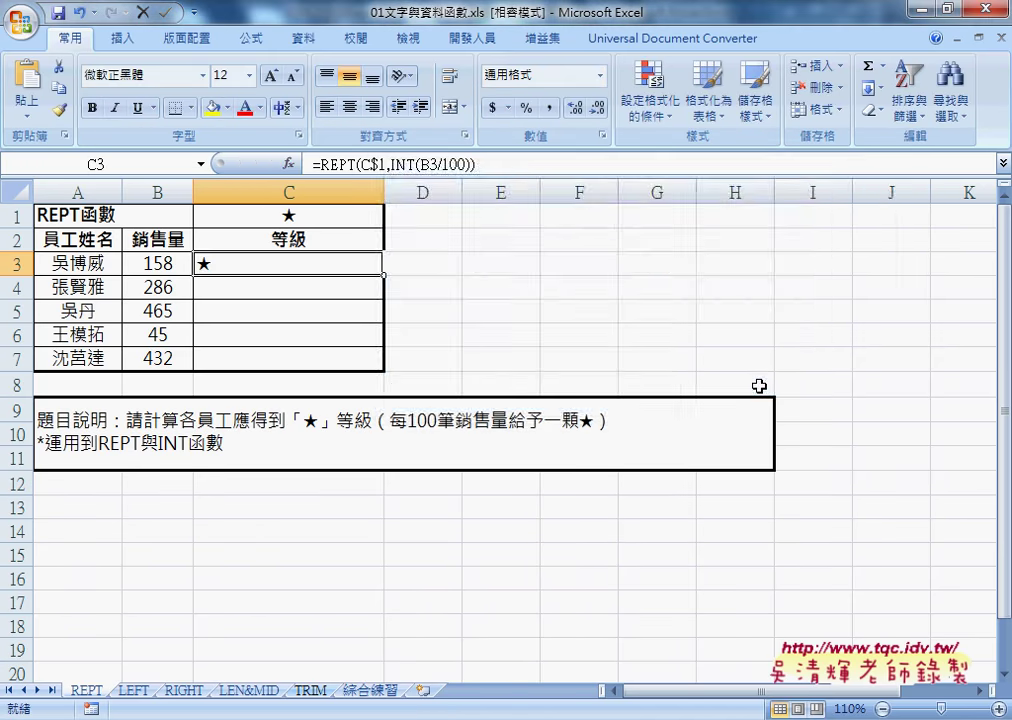
{"action": "left_click", "coordinate": [358, 113]}
{"action": "left_click_drag", "start_coordinate": [383, 273], "coordinate": [381, 366]}
Review the copied formulas in C4:C7 and C3's =REPT(C$1,INT(B3/100)) in the formula bar
{"action": "left_click", "coordinate": [336, 288]}
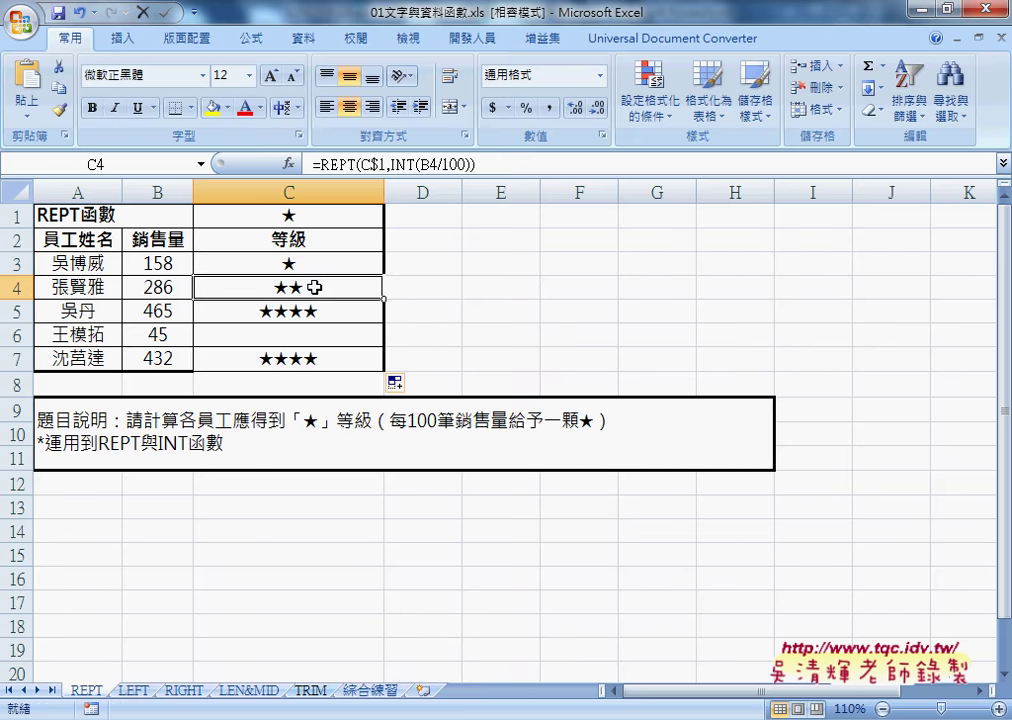
{"action": "left_click", "coordinate": [332, 310]}
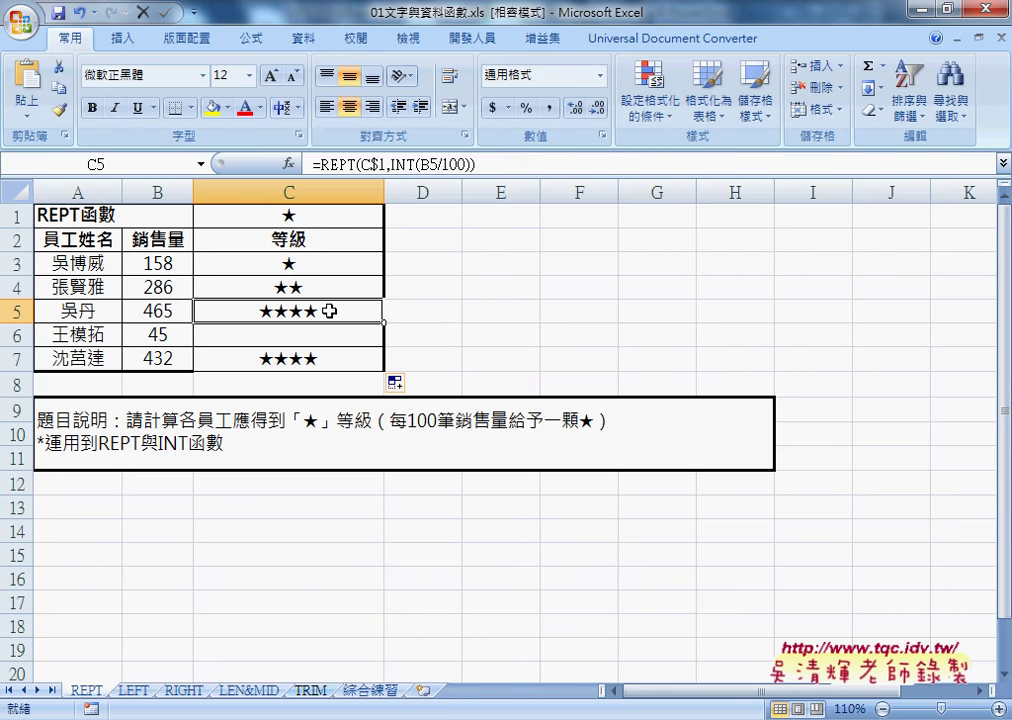
{"action": "left_click", "coordinate": [324, 338]}
{"action": "left_click", "coordinate": [328, 358]}
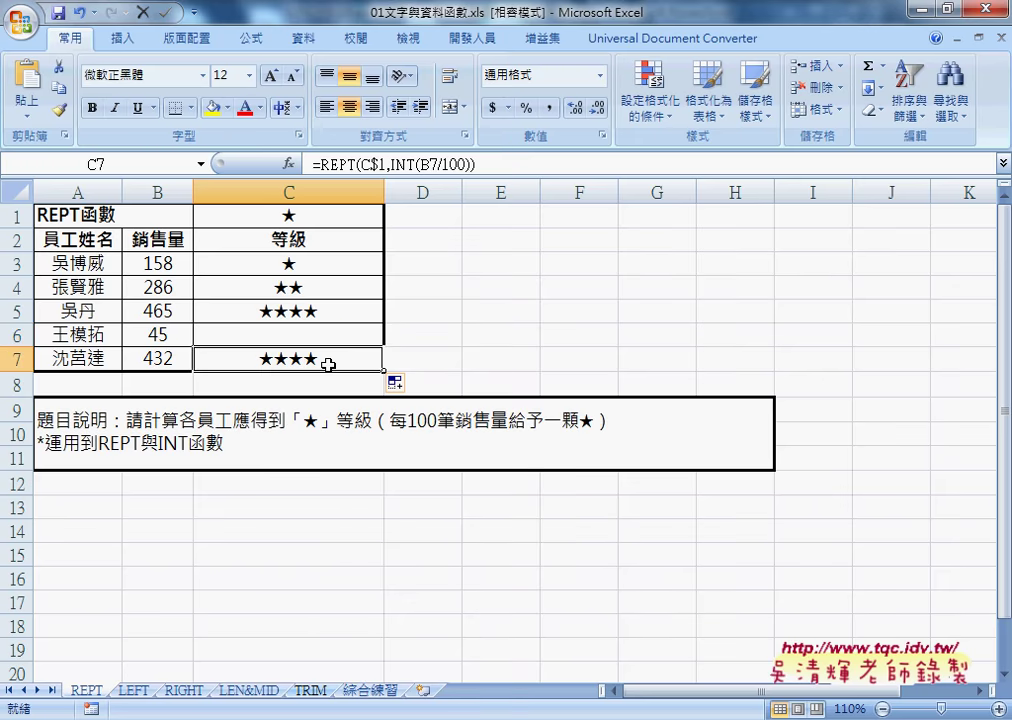
{"action": "left_click", "coordinate": [322, 264]}
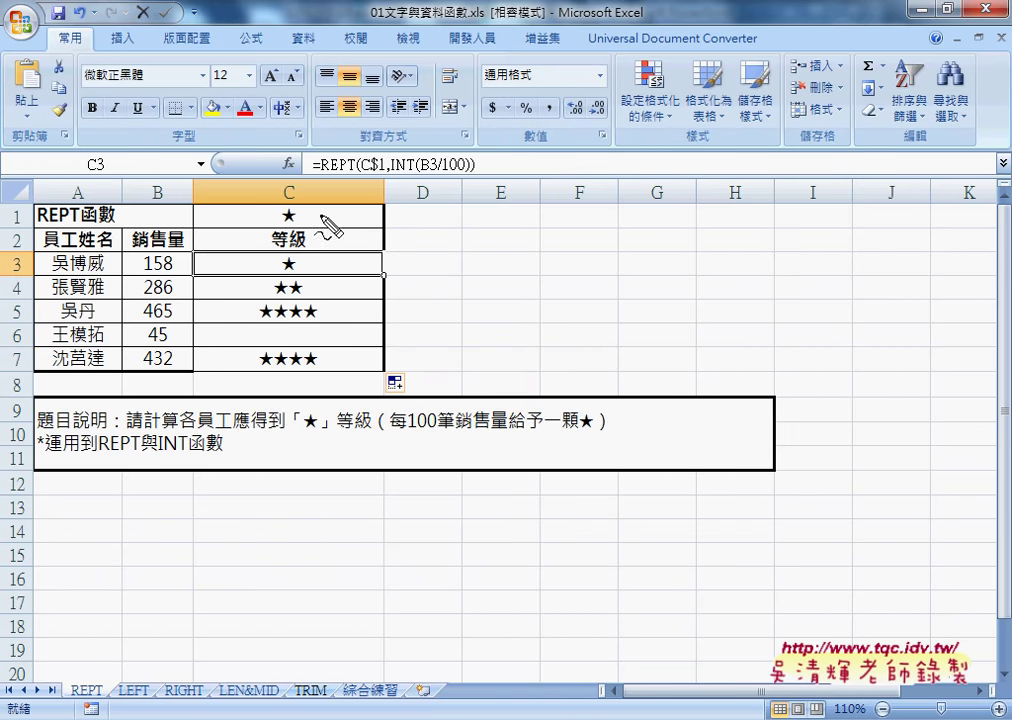
{"action": "left_click_drag", "start_coordinate": [300, 203], "coordinate": [298, 204]}
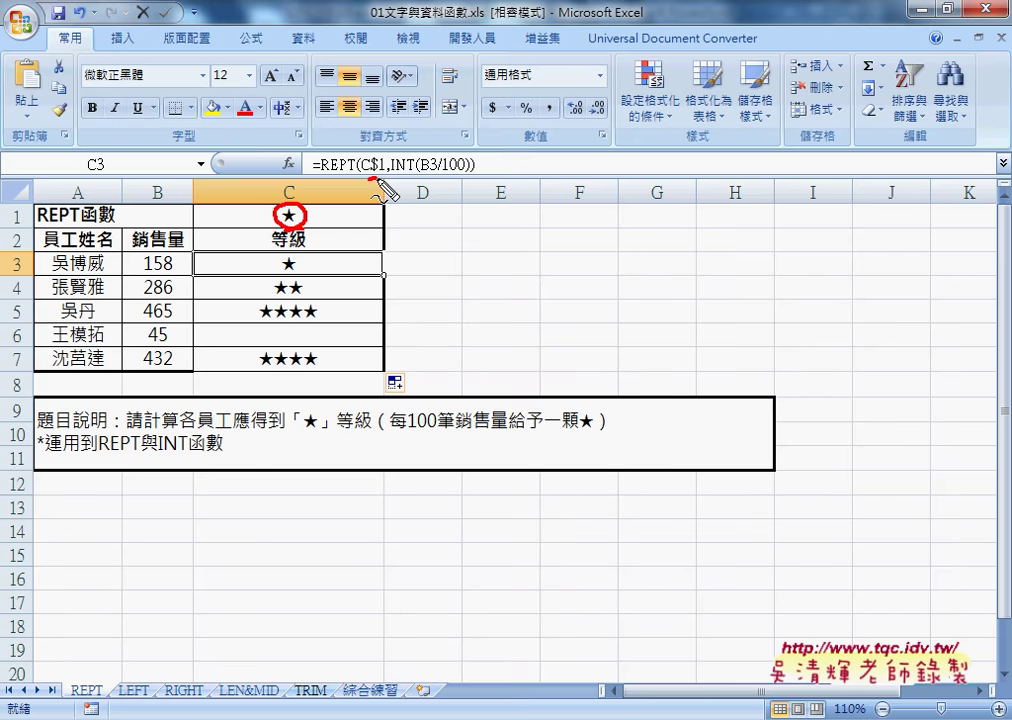
{"action": "left_click_drag", "start_coordinate": [372, 181], "coordinate": [465, 182]}
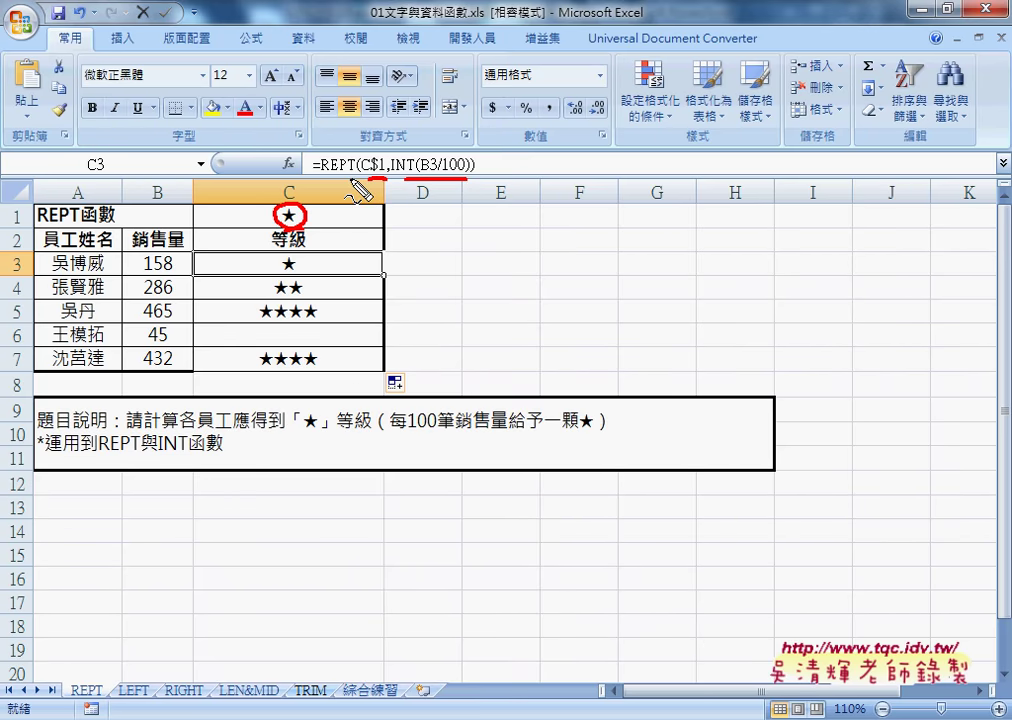
{"action": "left_click_drag", "start_coordinate": [352, 181], "coordinate": [318, 181]}
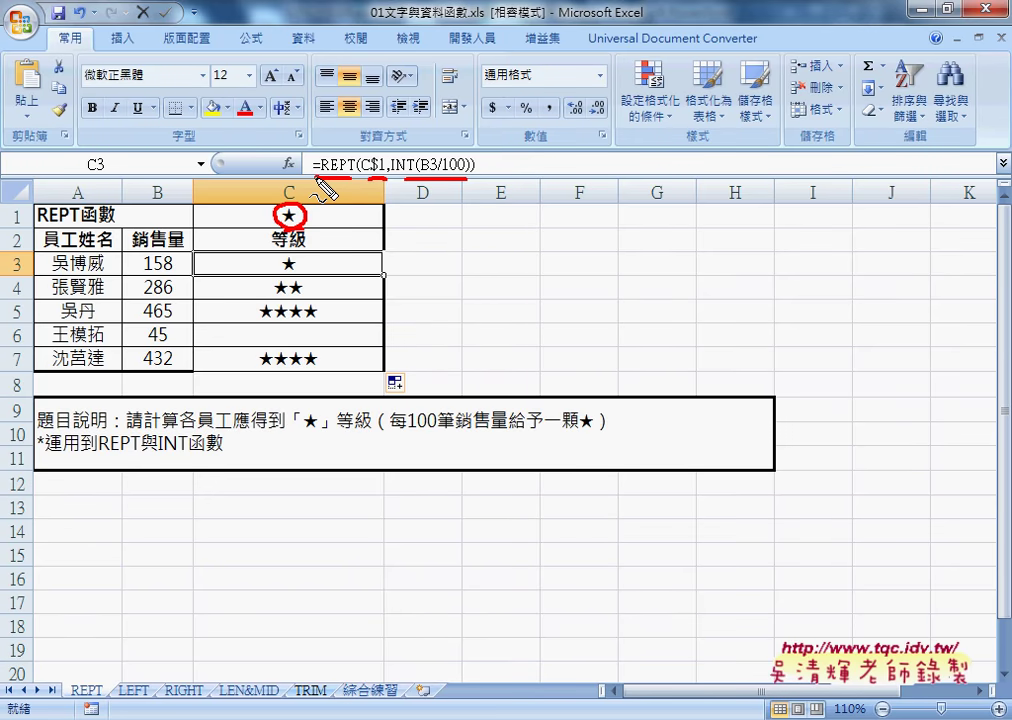
{"action": "key", "text": "Escape"}
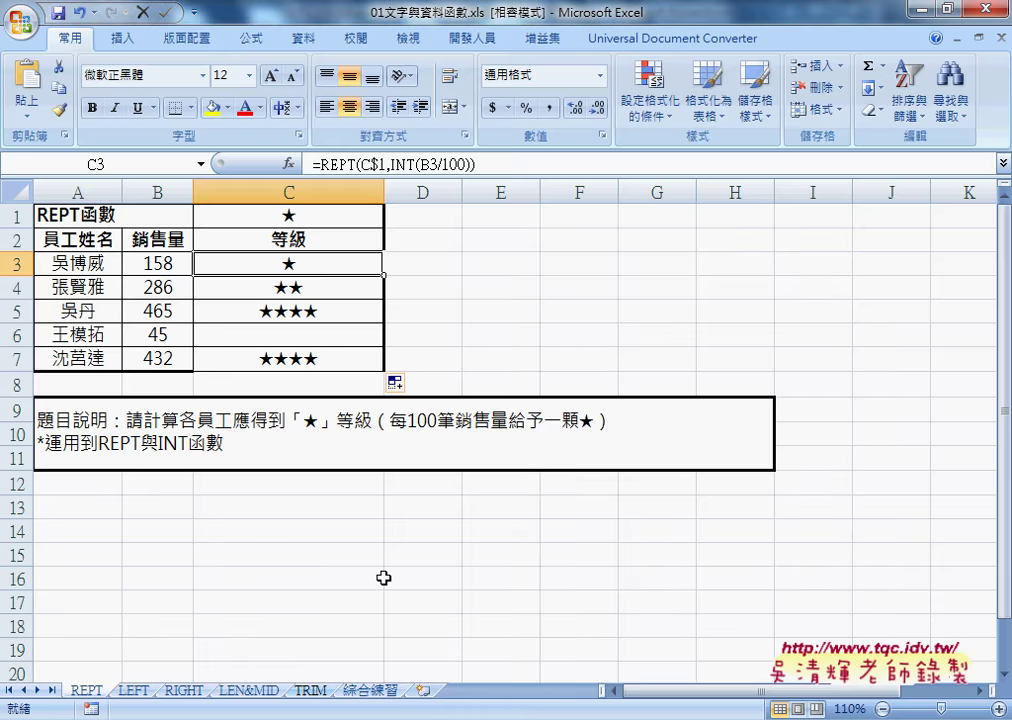
Open the 綜合練習 sheet and look at the area-code value in G4
{"action": "left_click", "coordinate": [372, 691]}
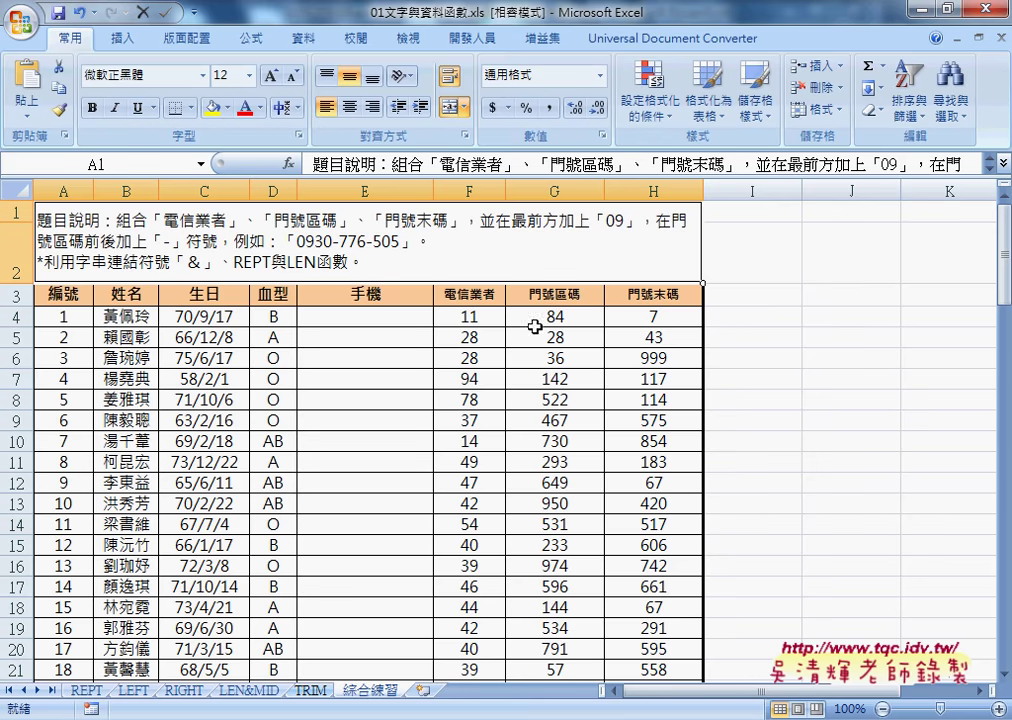
{"action": "left_click", "coordinate": [555, 314]}
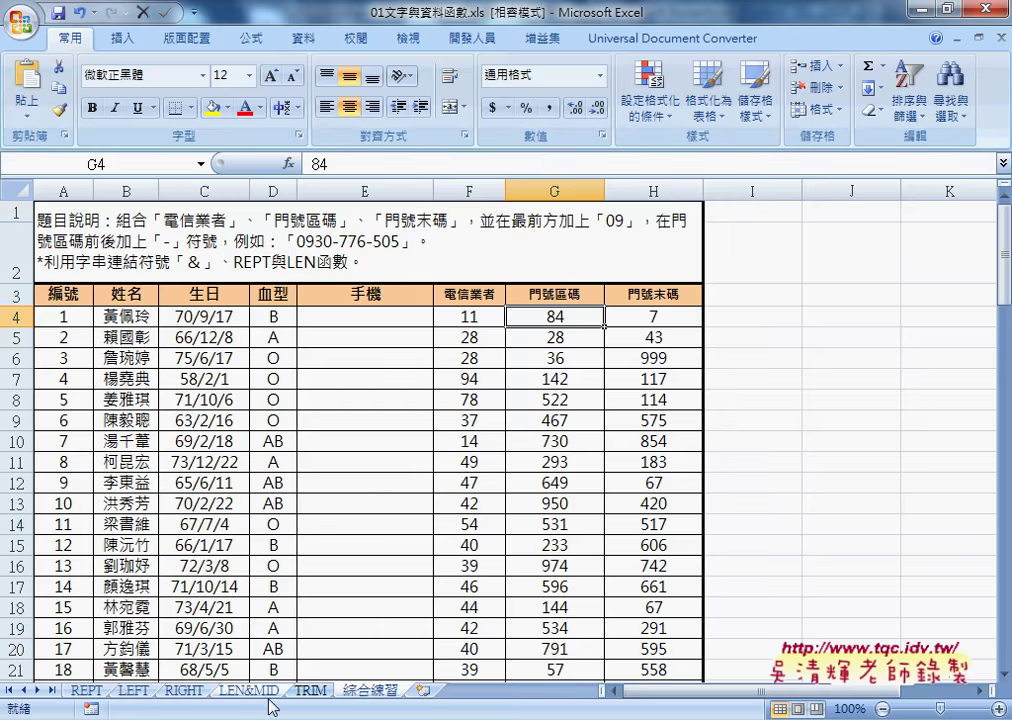
Switch to the LEN&MID sheet and select C3 under 長度
{"action": "left_click", "coordinate": [243, 692]}
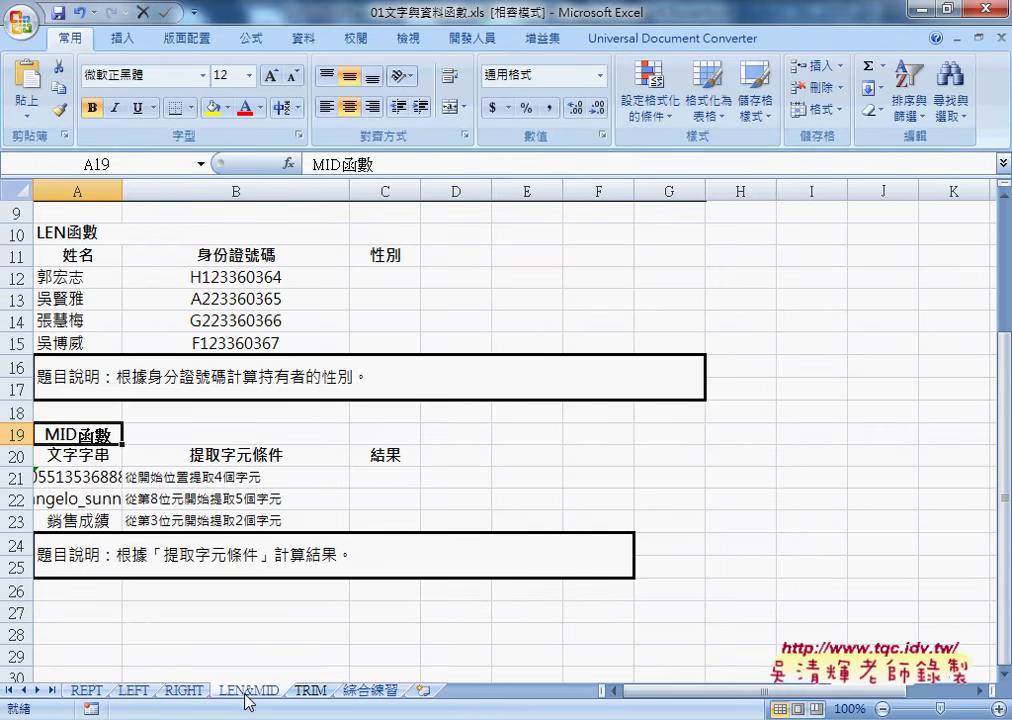
{"action": "scroll", "coordinate": [311, 612], "scroll_direction": "up", "scroll_amount": 3}
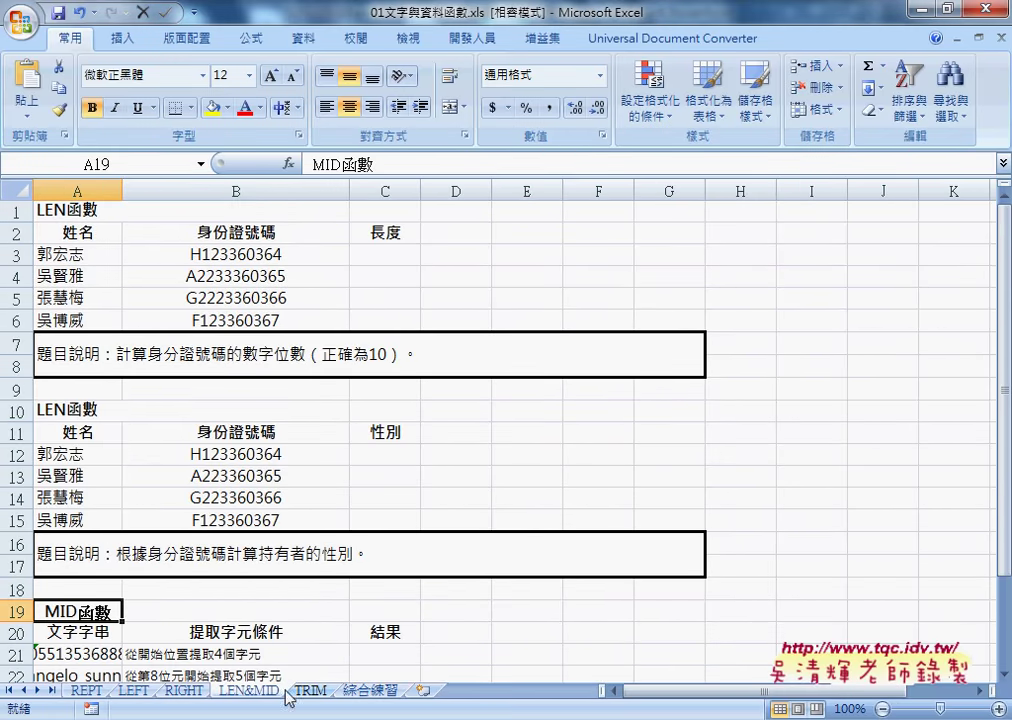
{"action": "left_click", "coordinate": [386, 253]}
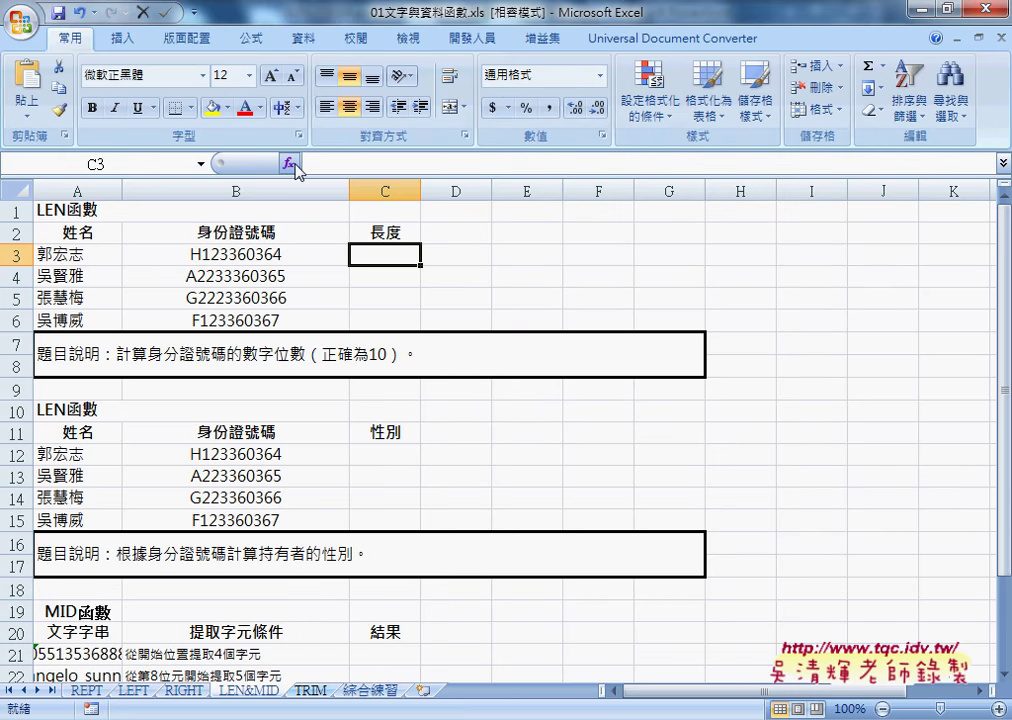
Insert LEN from the 文字 category after comparing its description with LENB
{"action": "left_click", "coordinate": [291, 164]}
{"action": "left_click", "coordinate": [600, 208]}
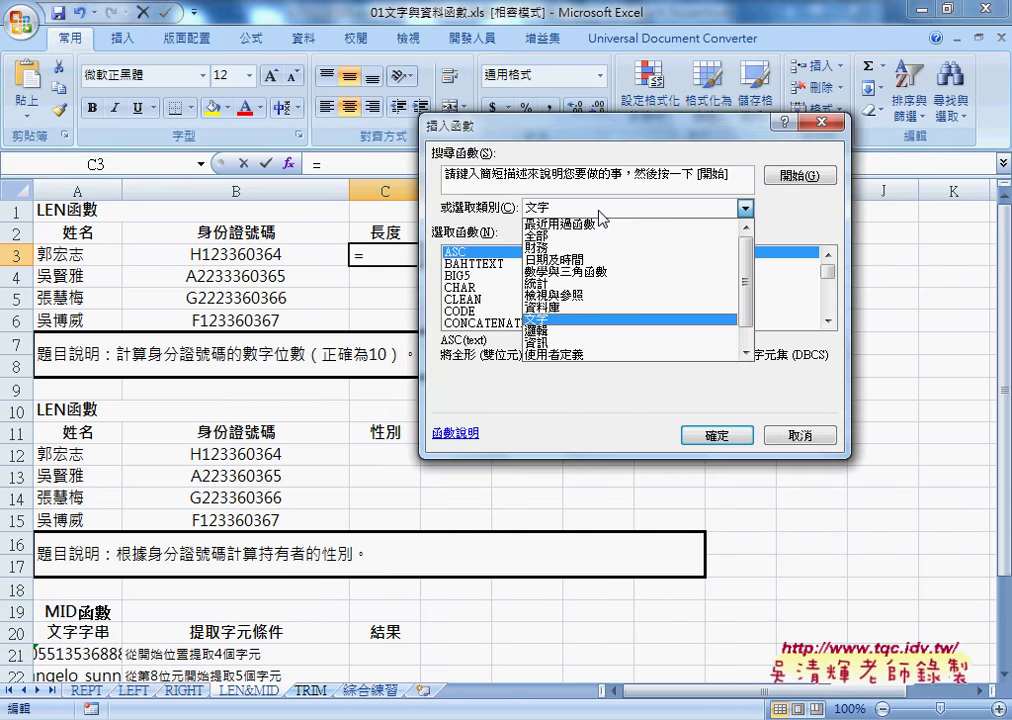
{"action": "left_click", "coordinate": [598, 210]}
{"action": "left_click_drag", "start_coordinate": [826, 271], "coordinate": [830, 291]}
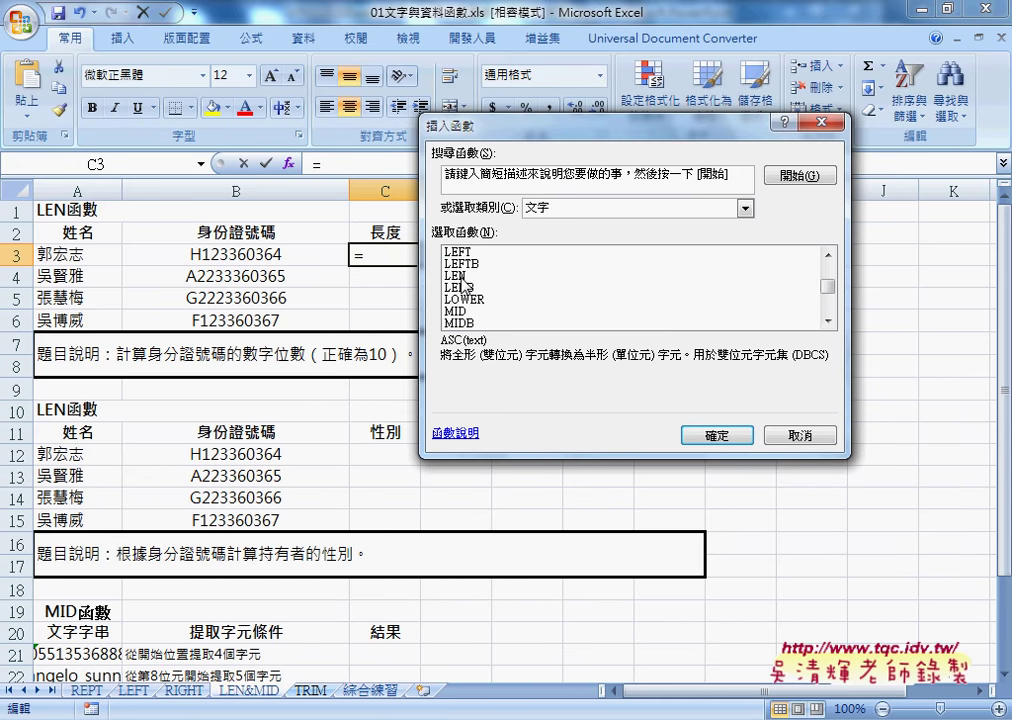
{"action": "left_click", "coordinate": [461, 277]}
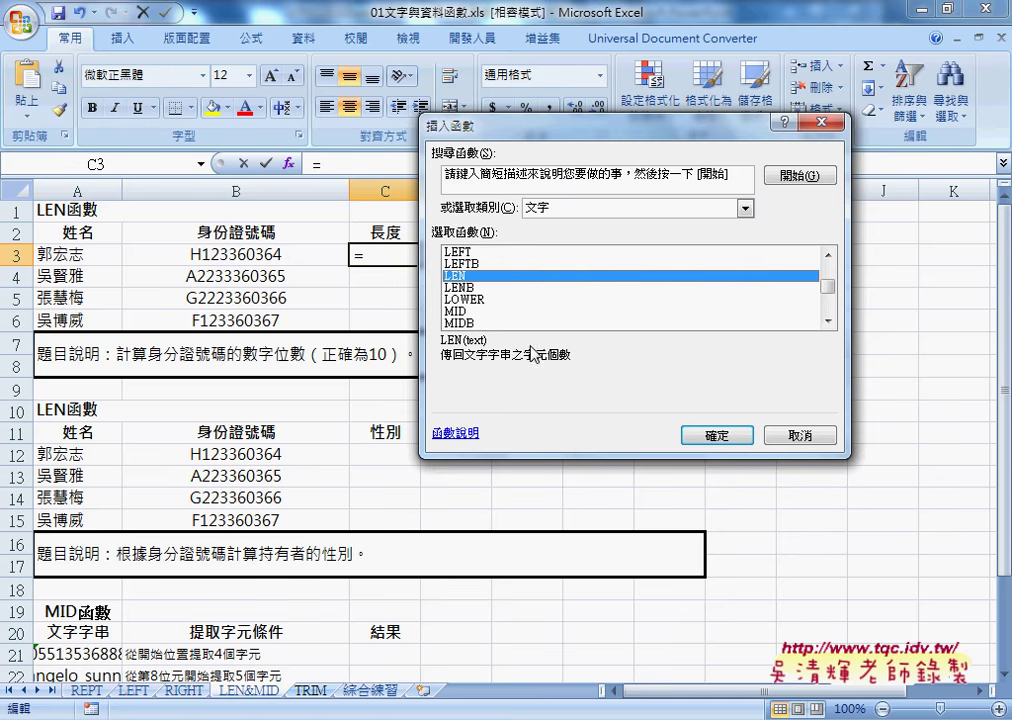
{"action": "left_click", "coordinate": [463, 289]}
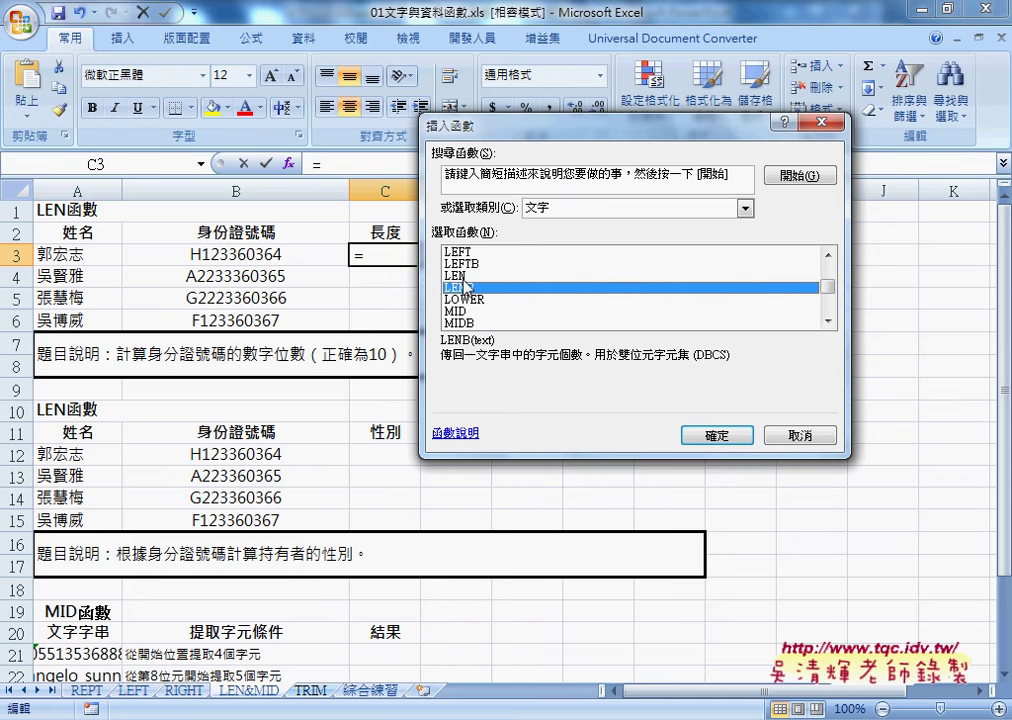
{"action": "left_click", "coordinate": [463, 277]}
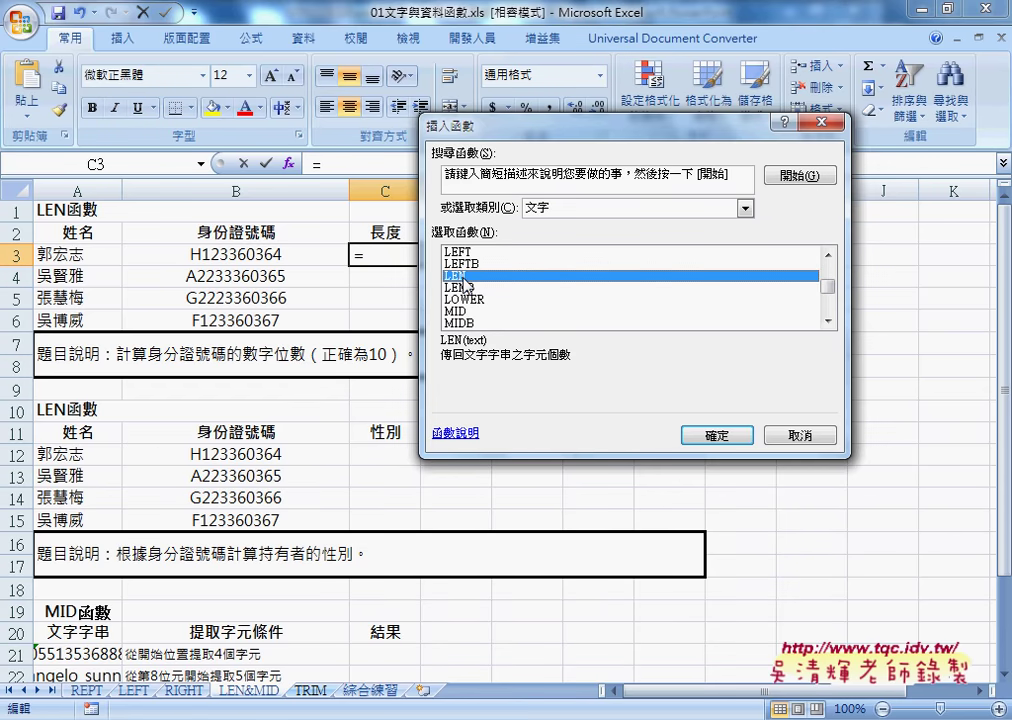
{"action": "left_click", "coordinate": [463, 289]}
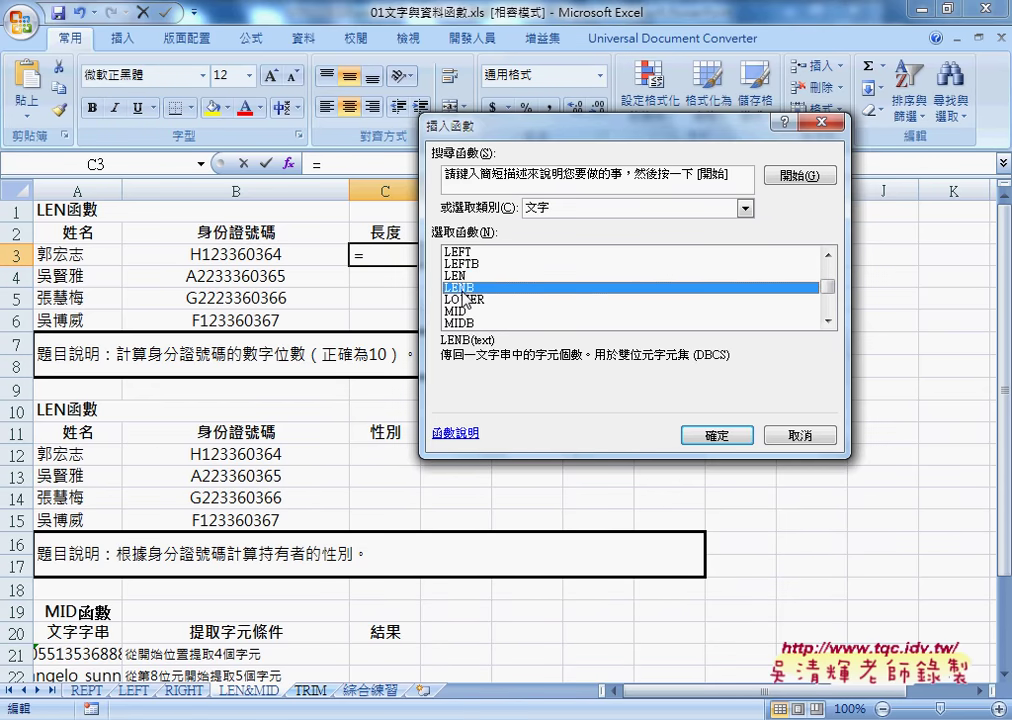
{"action": "left_click", "coordinate": [463, 276]}
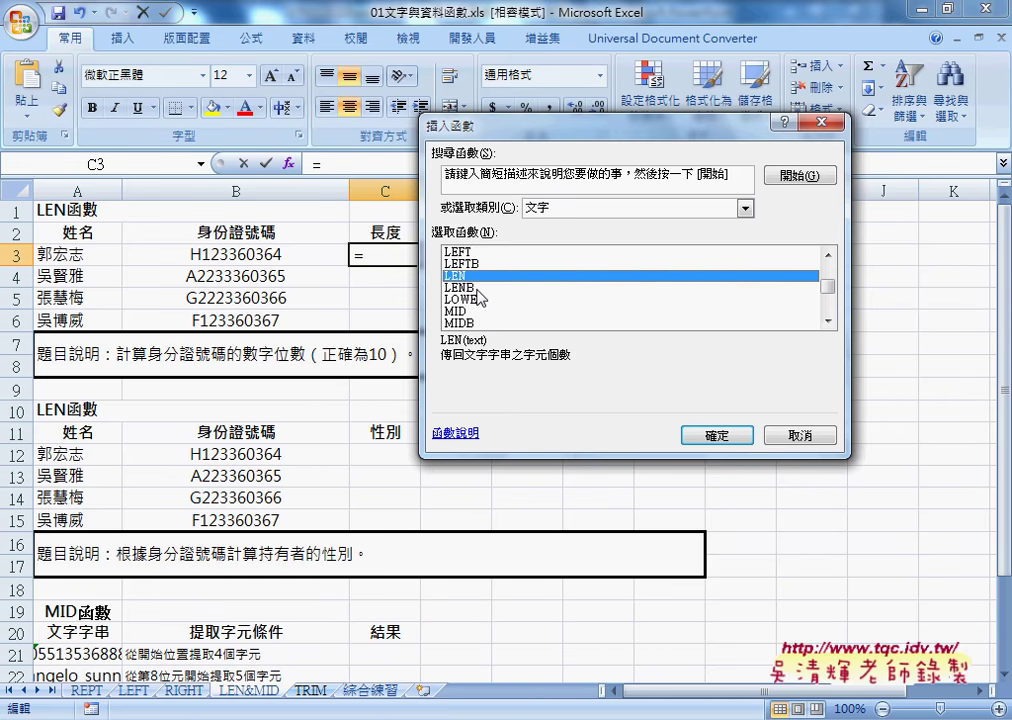
{"action": "left_click", "coordinate": [477, 289]}
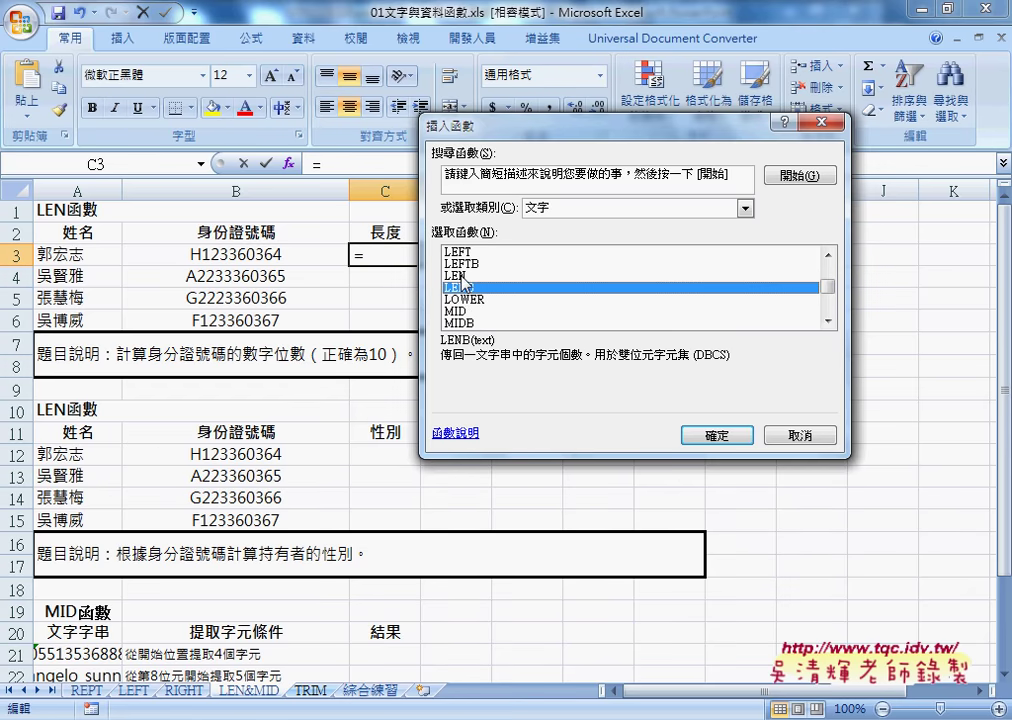
{"action": "left_click", "coordinate": [459, 276]}
Set LEN's Text to B3 and fill =LEN(B3) down C3:C6, giving 10, 11, 11, 10
{"action": "left_click", "coordinate": [716, 435]}
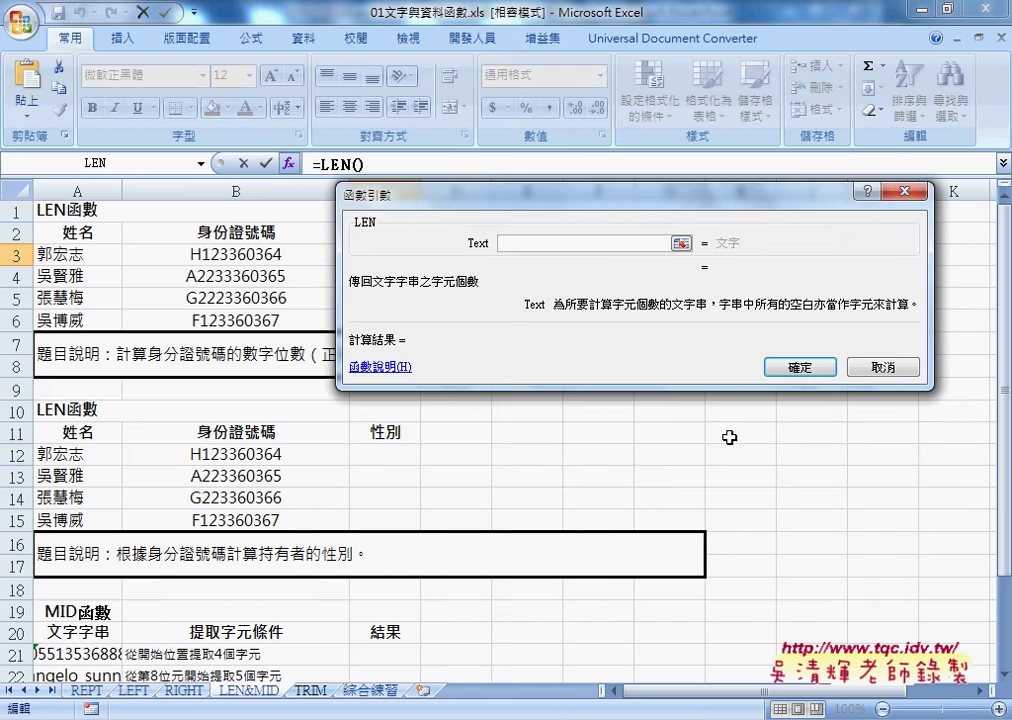
{"action": "left_click", "coordinate": [275, 256]}
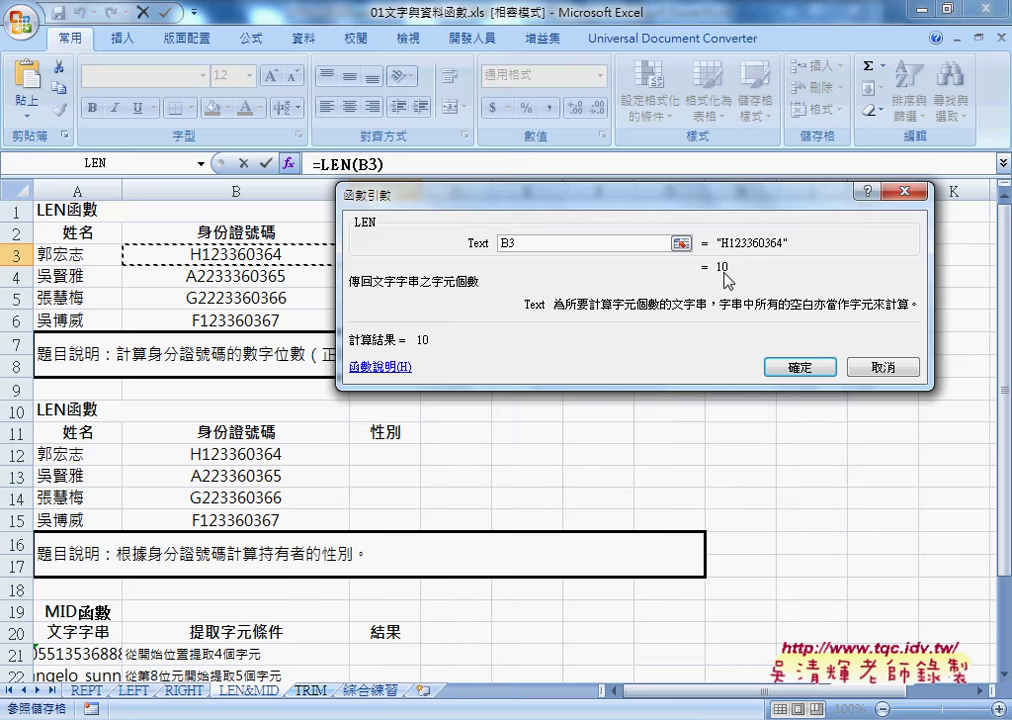
{"action": "left_click", "coordinate": [796, 366]}
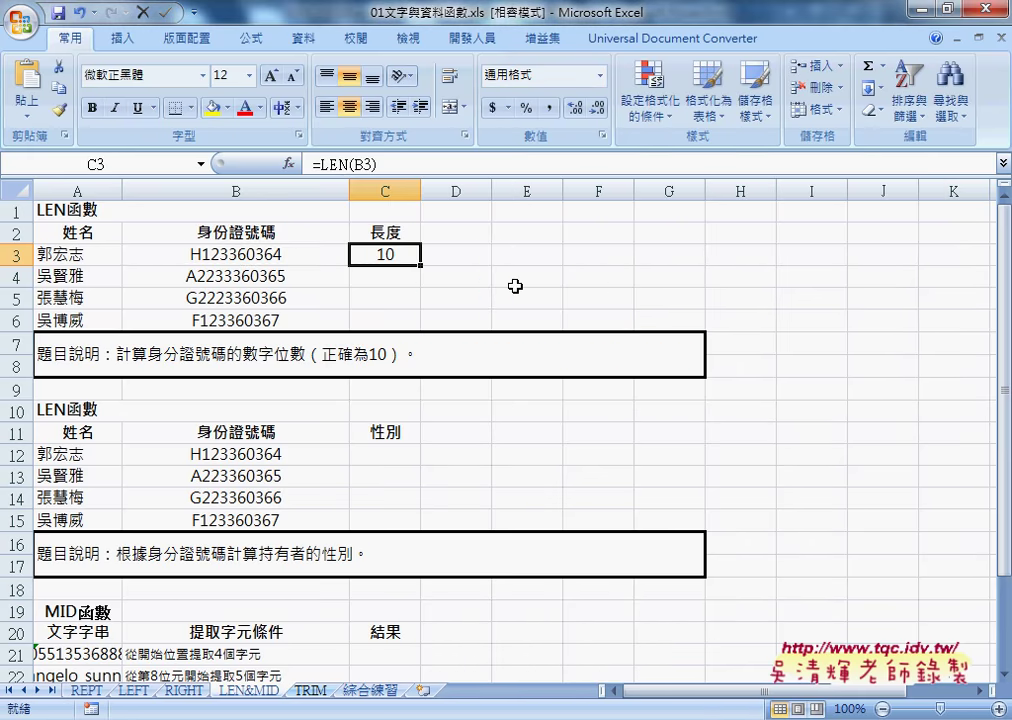
{"action": "left_click_drag", "start_coordinate": [420, 265], "coordinate": [418, 321]}
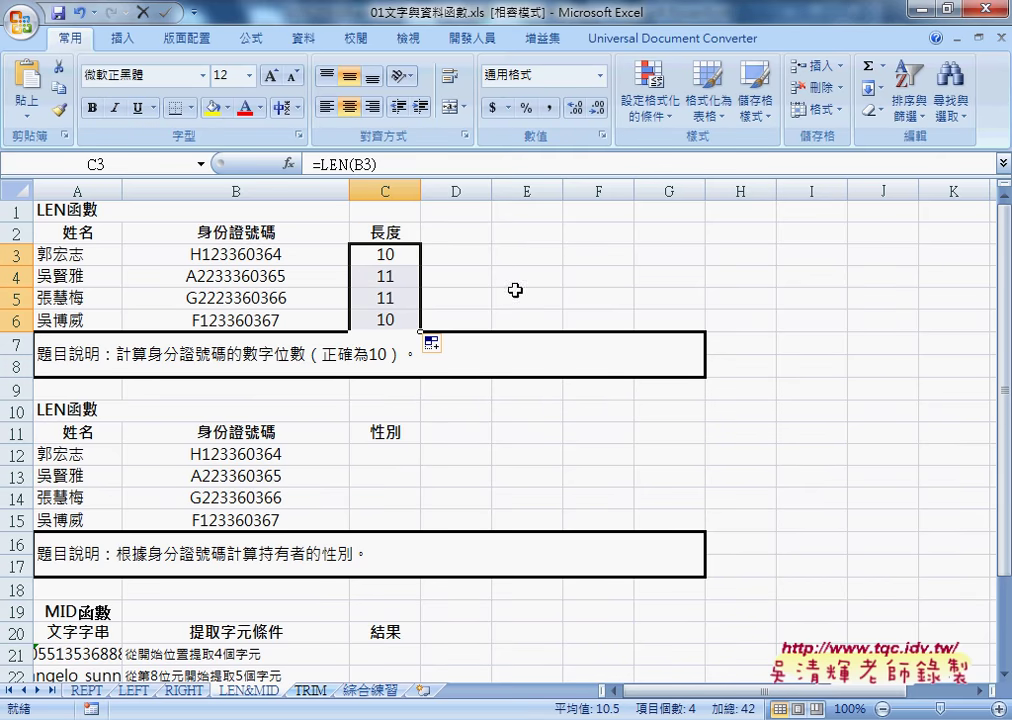
{"action": "left_click", "coordinate": [459, 254]}
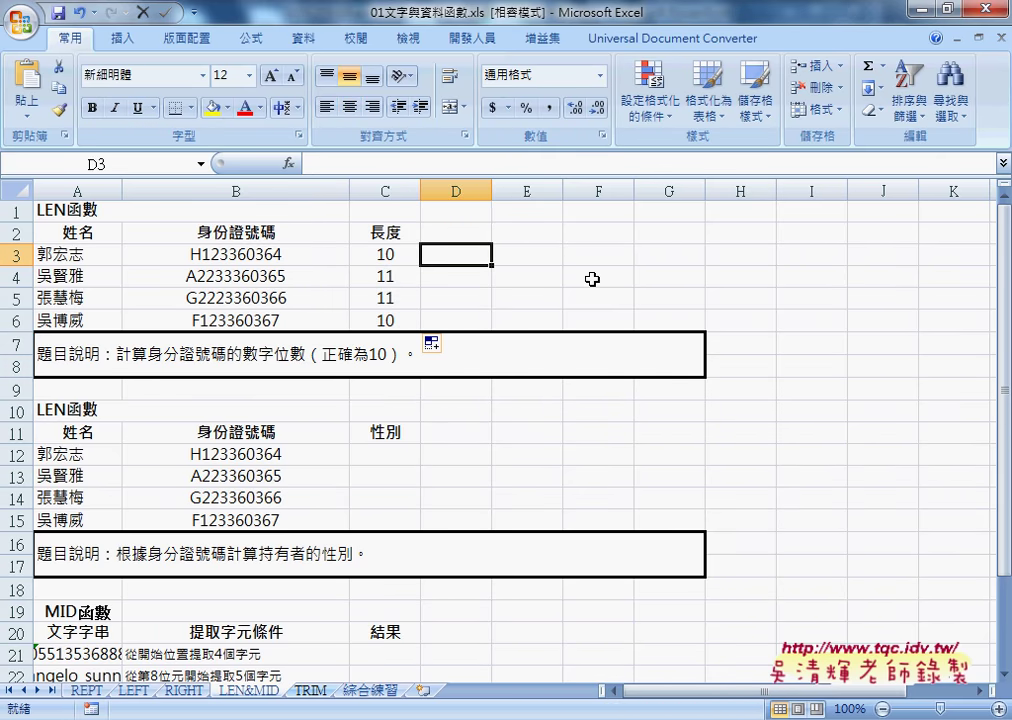
Select D3 and insert the IF function from the 邏輯 category
{"action": "left_click", "coordinate": [458, 234]}
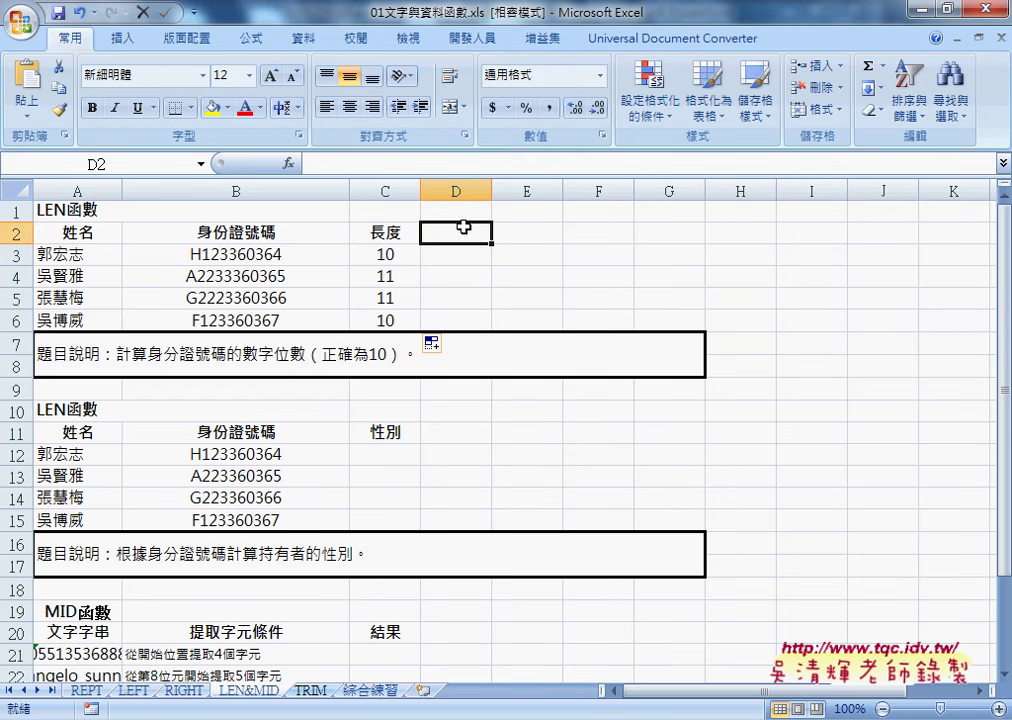
{"action": "left_click", "coordinate": [468, 254]}
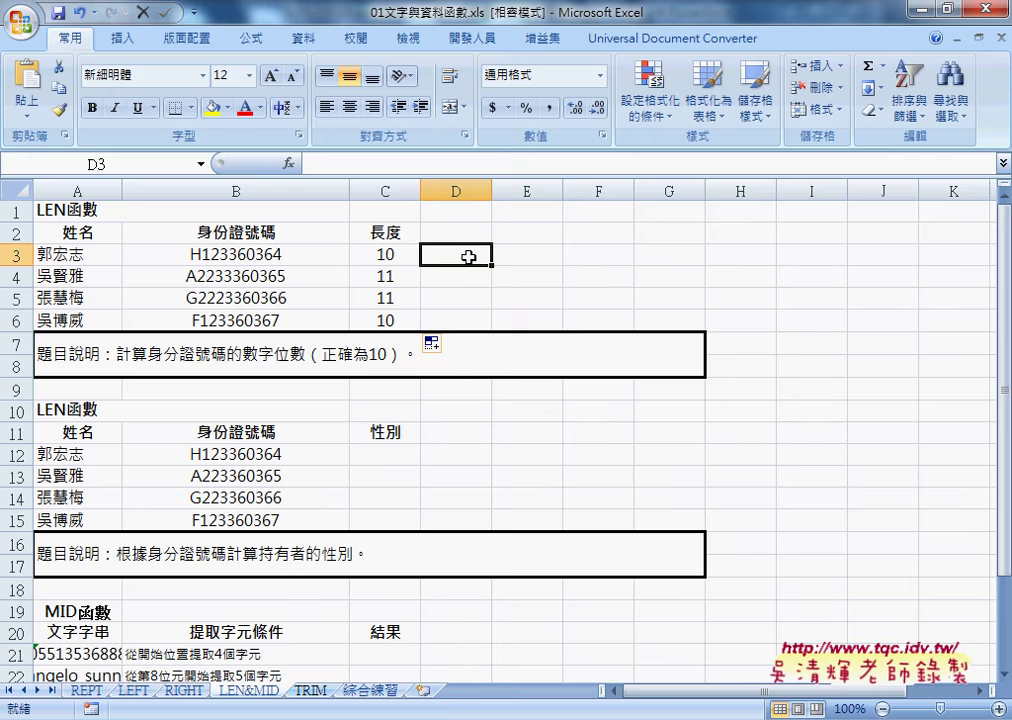
{"action": "left_click", "coordinate": [289, 163]}
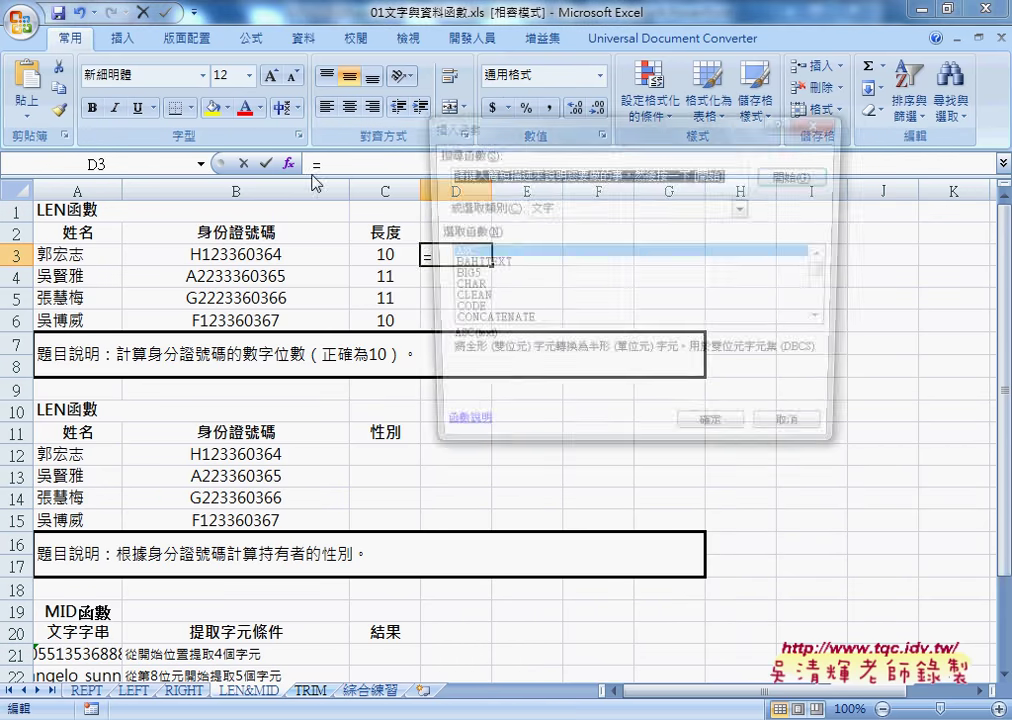
{"action": "left_click", "coordinate": [552, 209]}
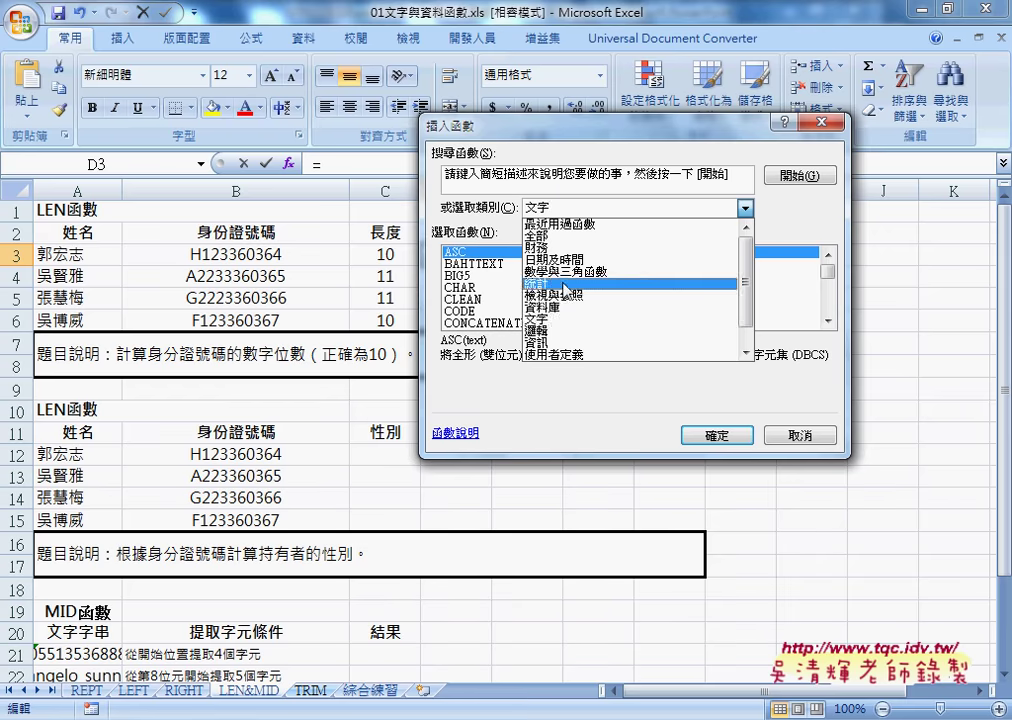
{"action": "left_click", "coordinate": [566, 333]}
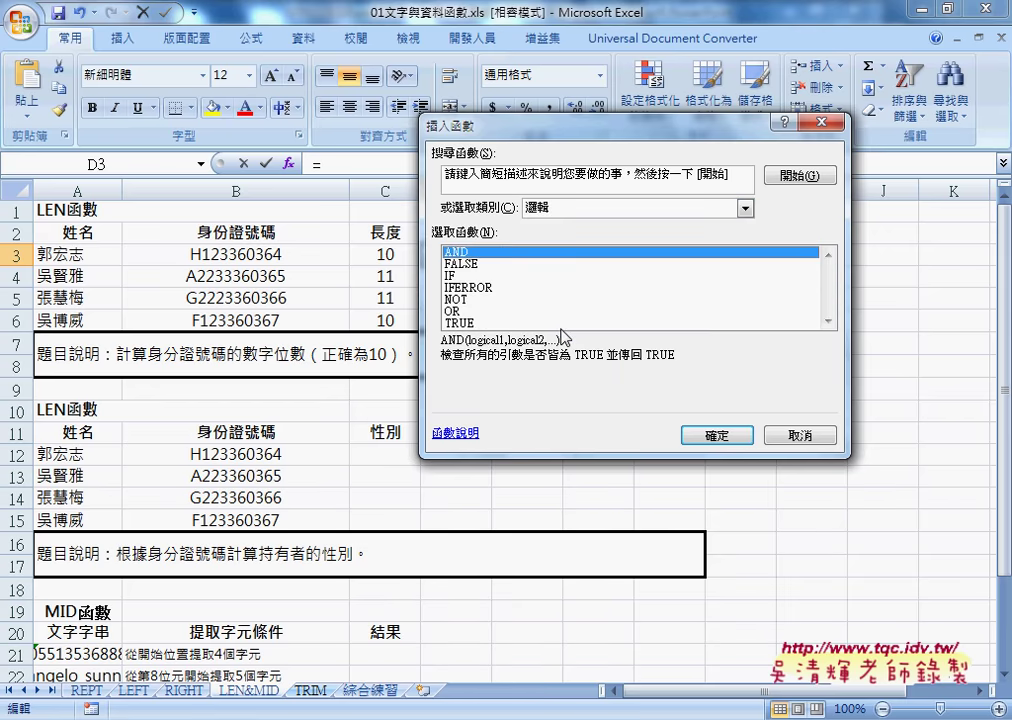
{"action": "left_click", "coordinate": [540, 276]}
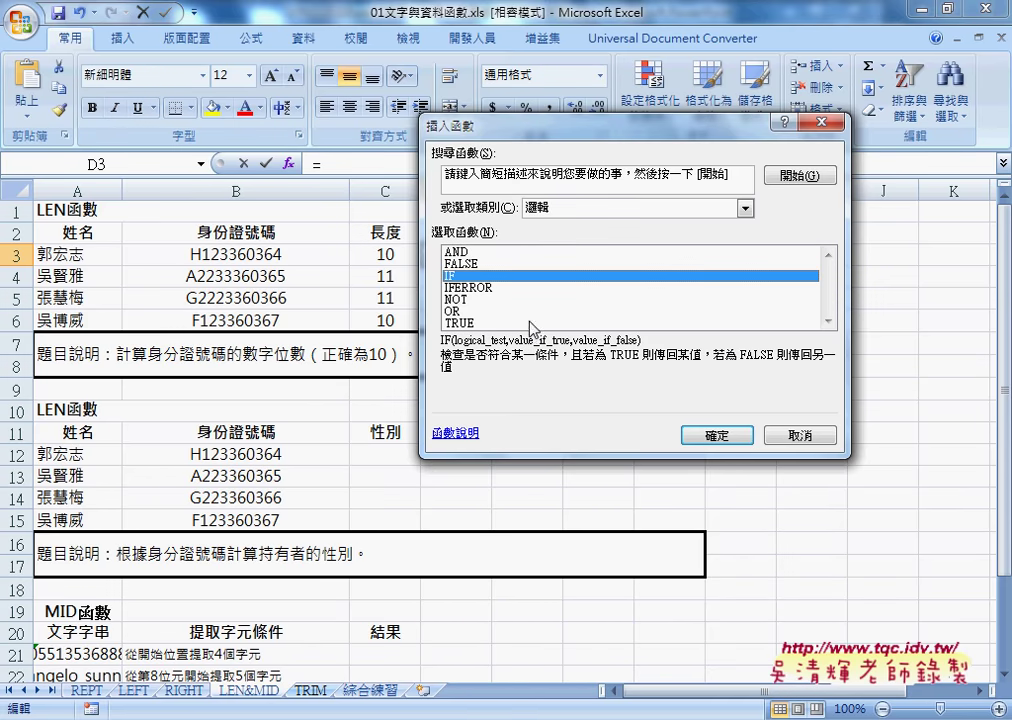
{"action": "left_click", "coordinate": [715, 437]}
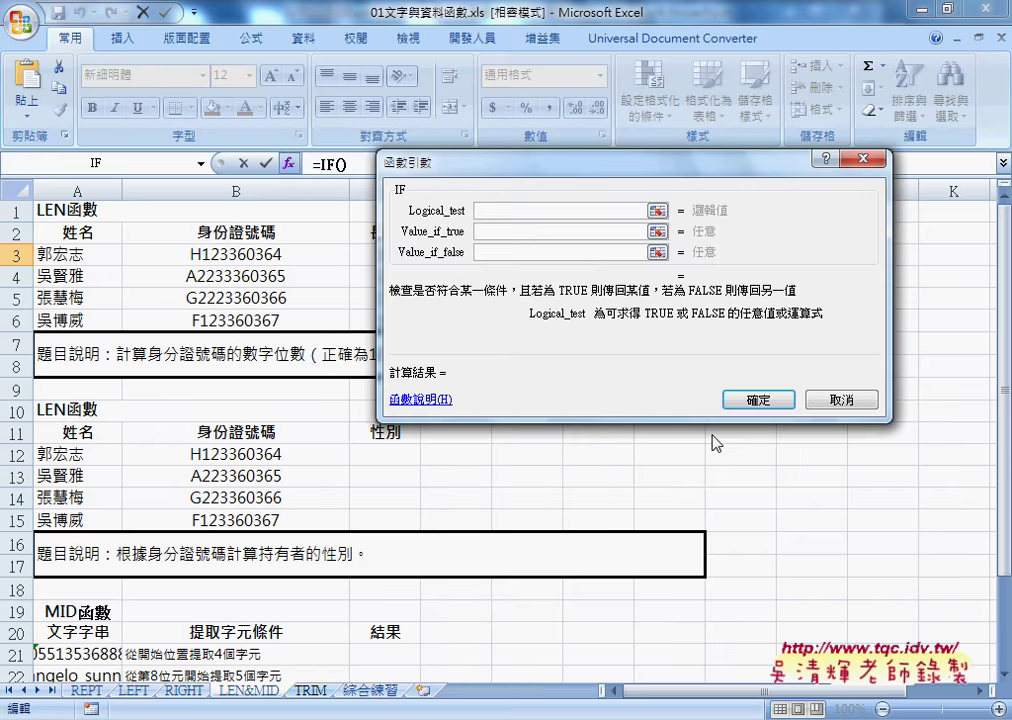
Give IF the test C3=10, true value "Y", false value "N", and centre D3
{"action": "left_click_drag", "start_coordinate": [450, 161], "coordinate": [568, 186]}
{"action": "left_click", "coordinate": [396, 257]}
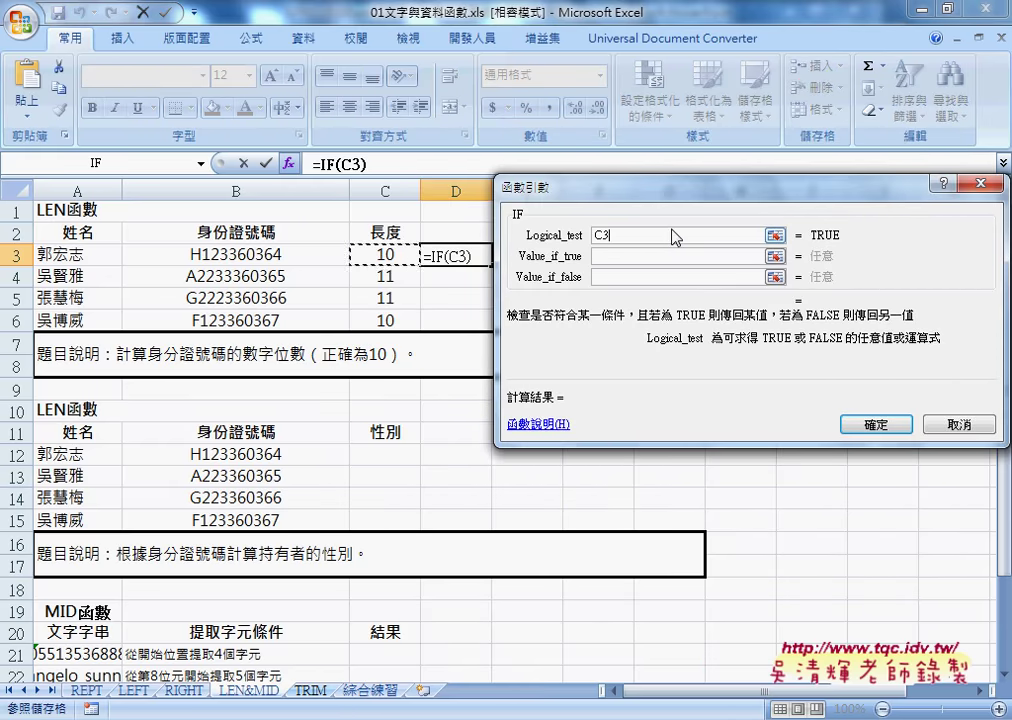
{"action": "type", "text": "=1"}
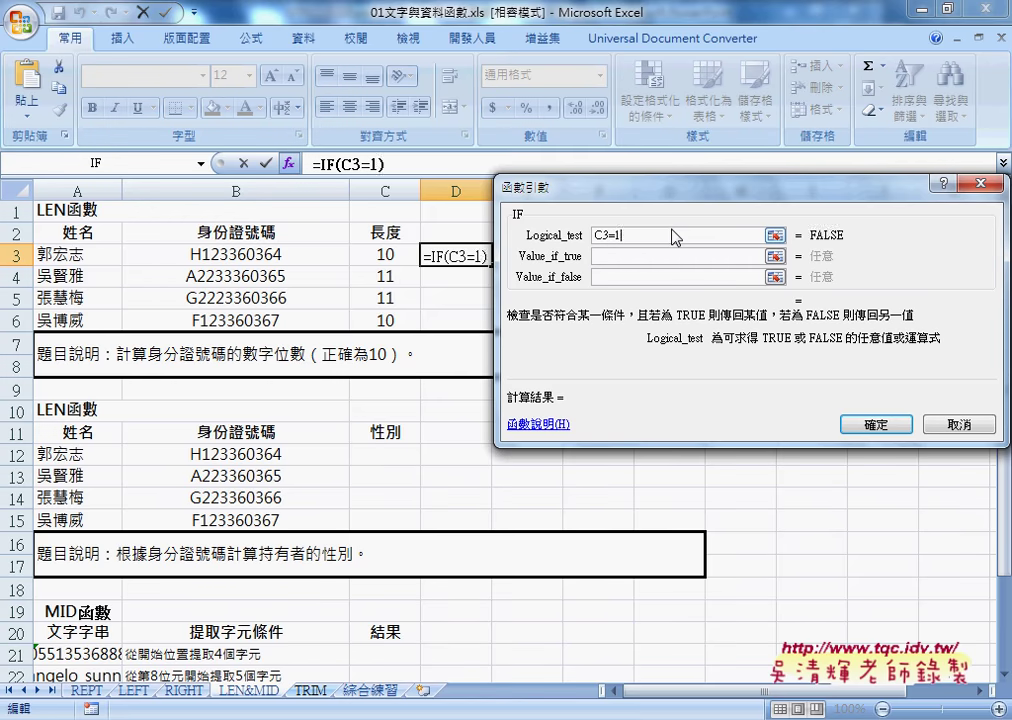
{"action": "type", "text": "0"}
{"action": "key", "text": "Tab"}
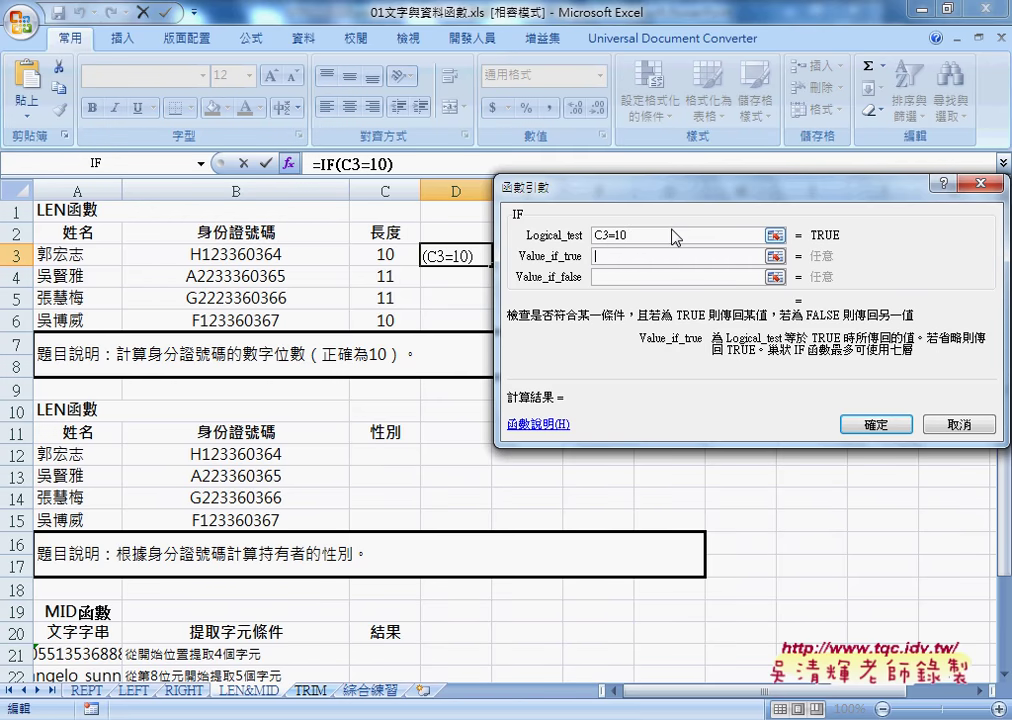
{"action": "type", "text": "Y"}
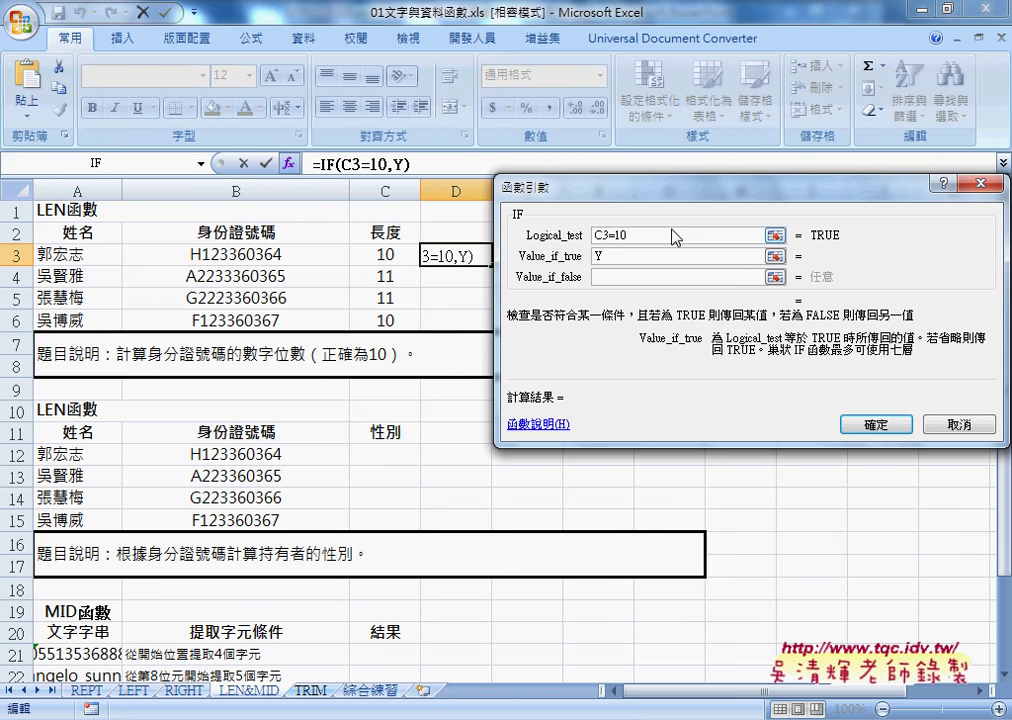
{"action": "key", "text": "Tab"}
{"action": "type", "text": "N"}
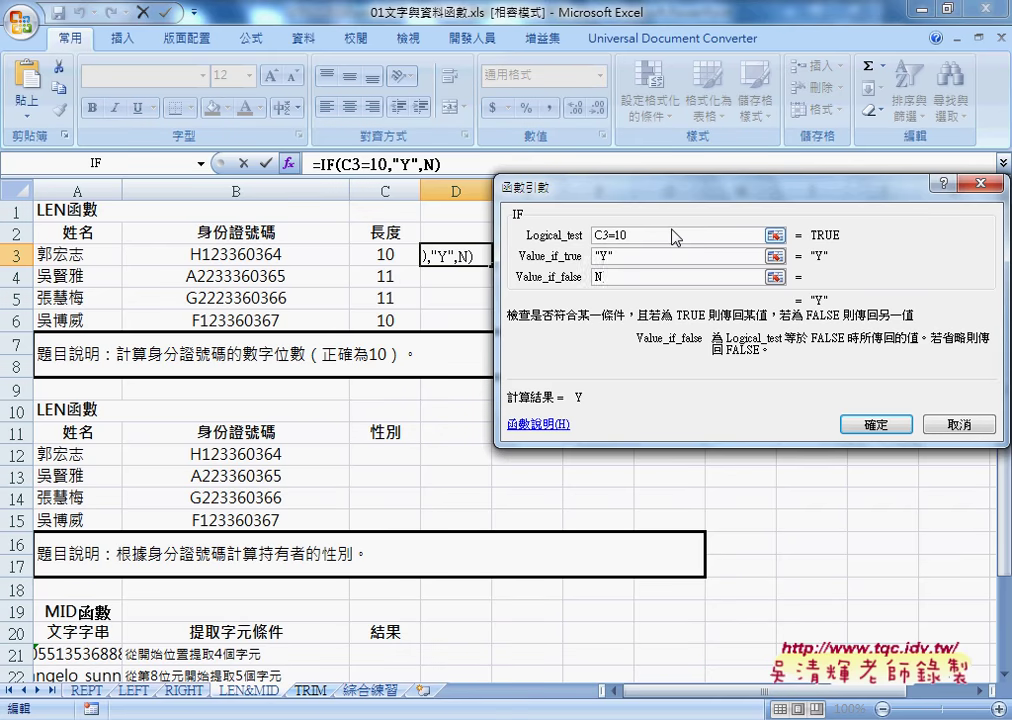
{"action": "left_click", "coordinate": [650, 256]}
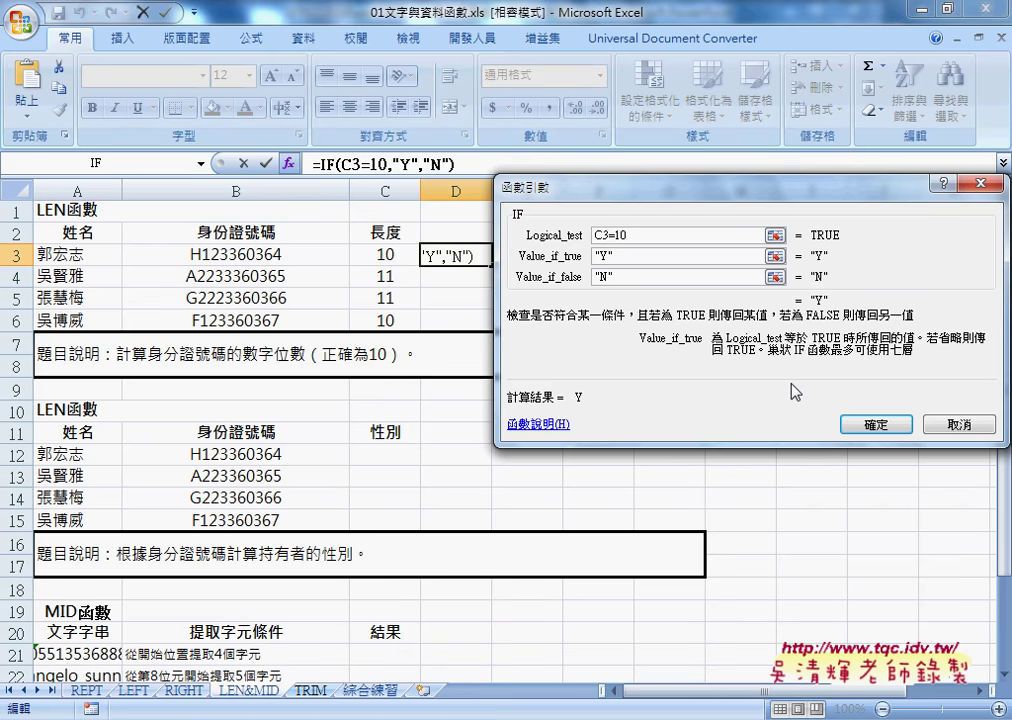
{"action": "left_click", "coordinate": [894, 432]}
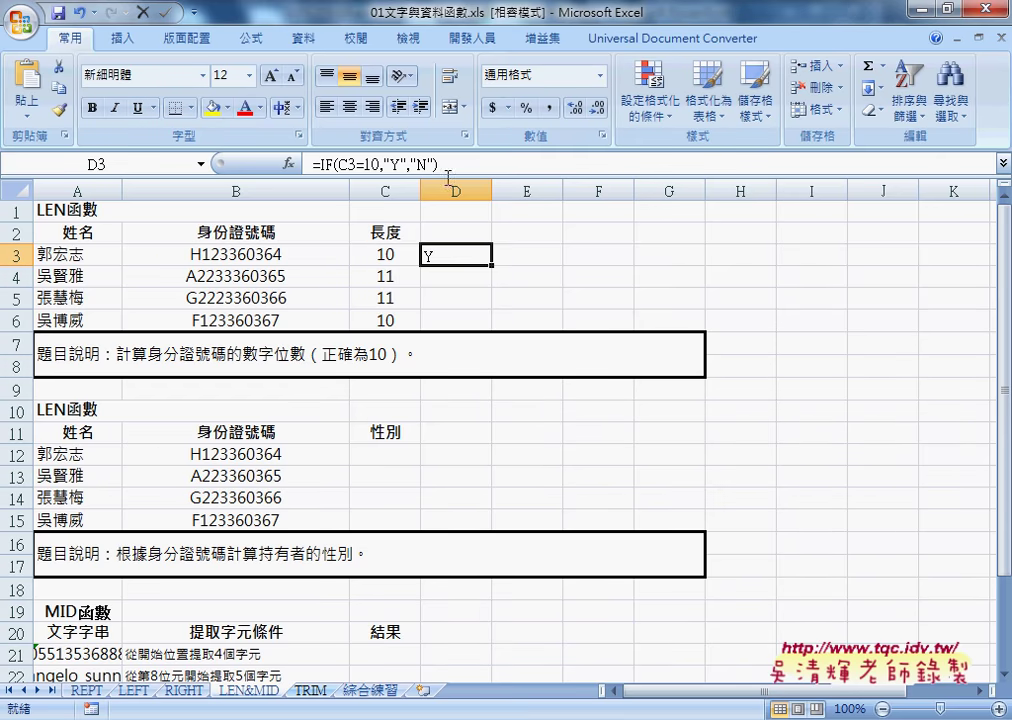
{"action": "left_click", "coordinate": [349, 107]}
Fill the IF formula down to D6 and reopen D3's IF arguments to review the C3 test
{"action": "left_click_drag", "start_coordinate": [491, 265], "coordinate": [491, 322]}
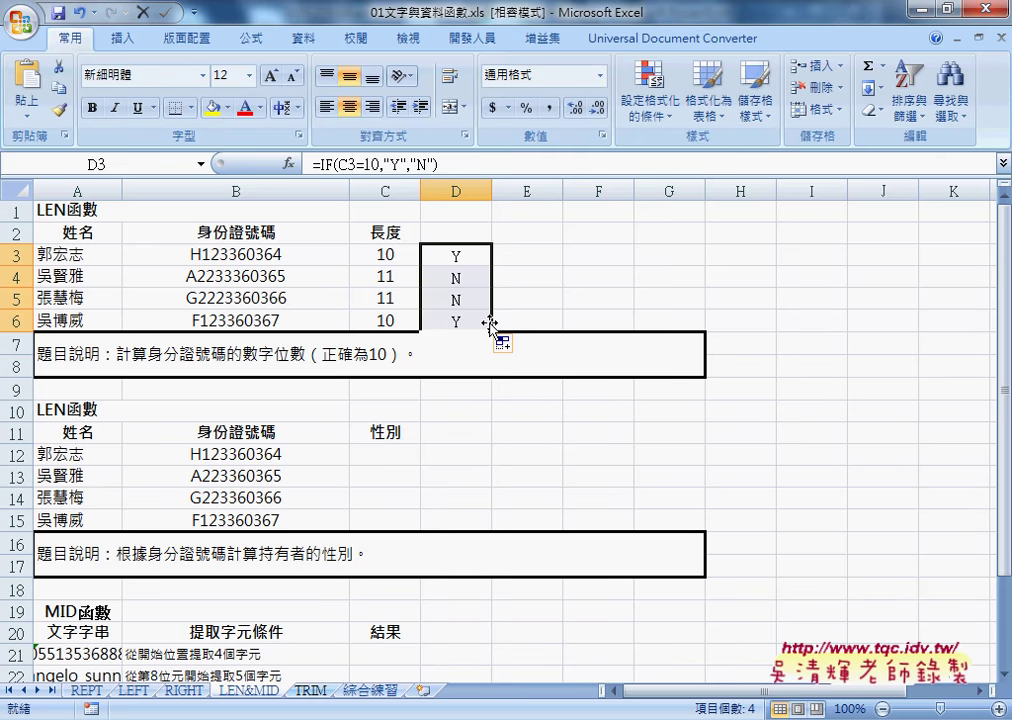
{"action": "left_click", "coordinate": [461, 256]}
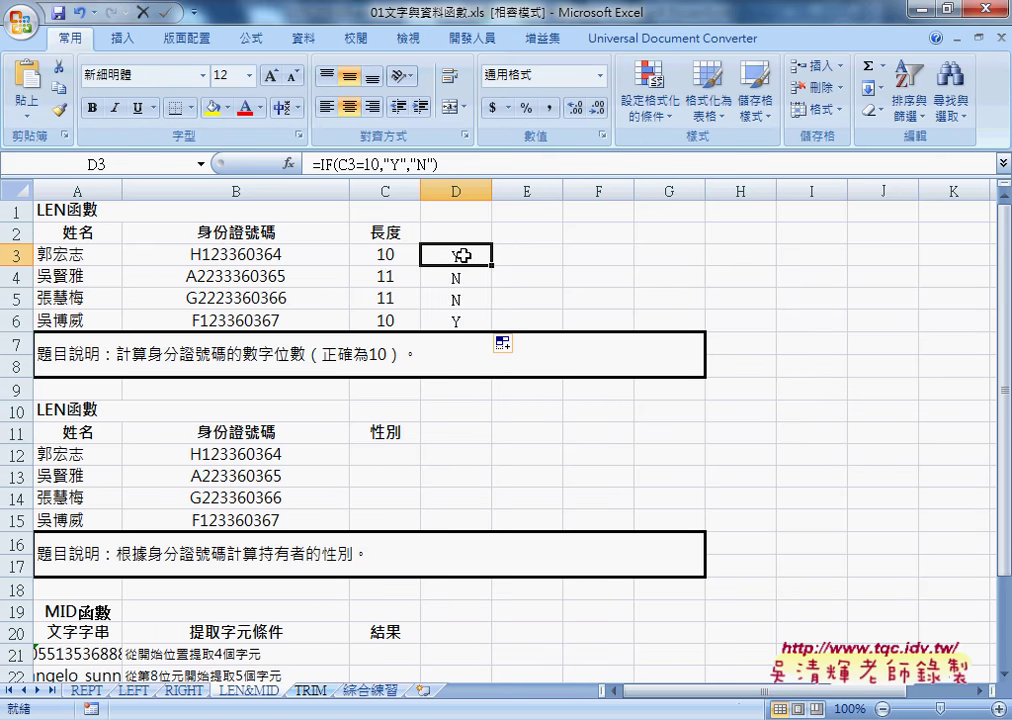
{"action": "left_click", "coordinate": [335, 163]}
{"action": "left_click", "coordinate": [289, 164]}
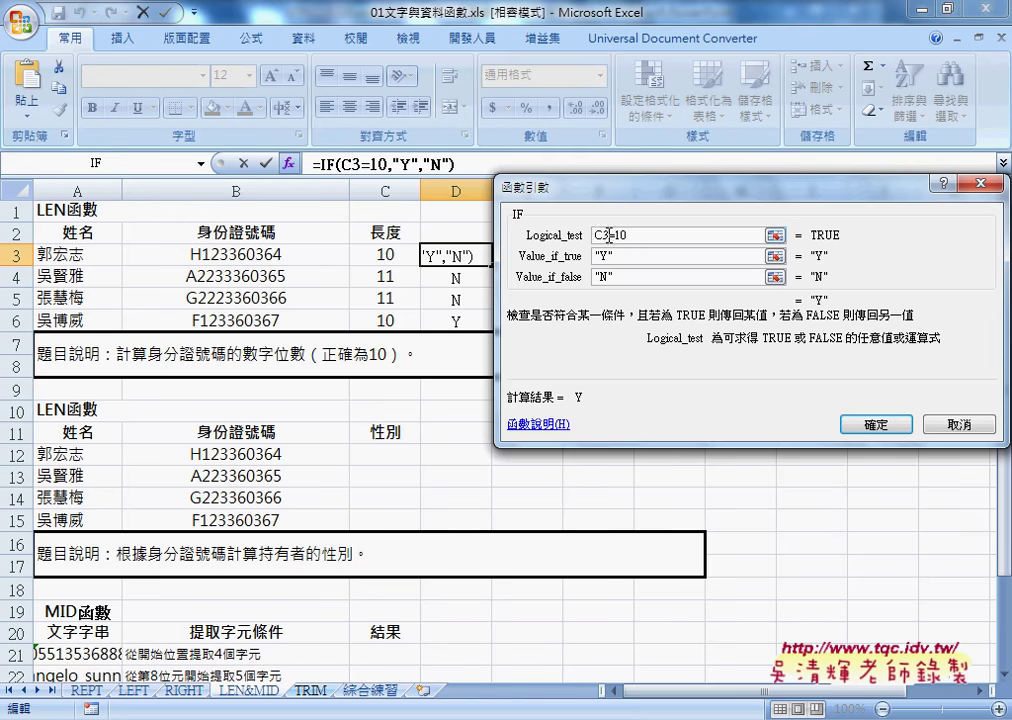
{"action": "double_click", "coordinate": [604, 235]}
Close the previous arguments dialog and select C12, the gender cell beside the ID in B12
{"action": "left_click", "coordinate": [958, 424]}
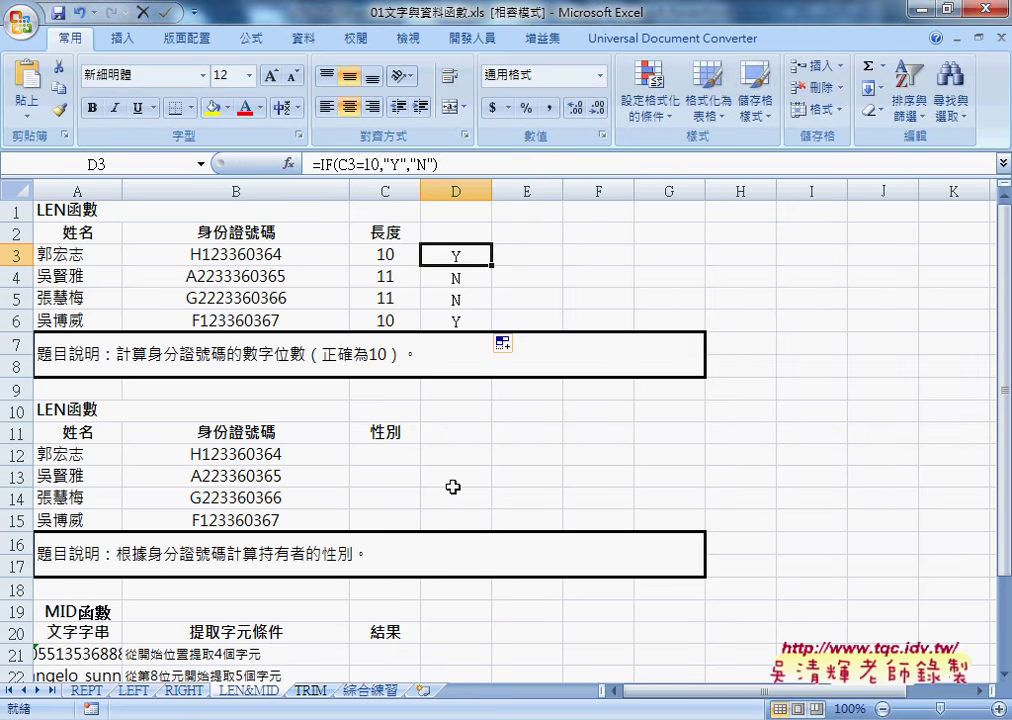
{"action": "left_click", "coordinate": [390, 458]}
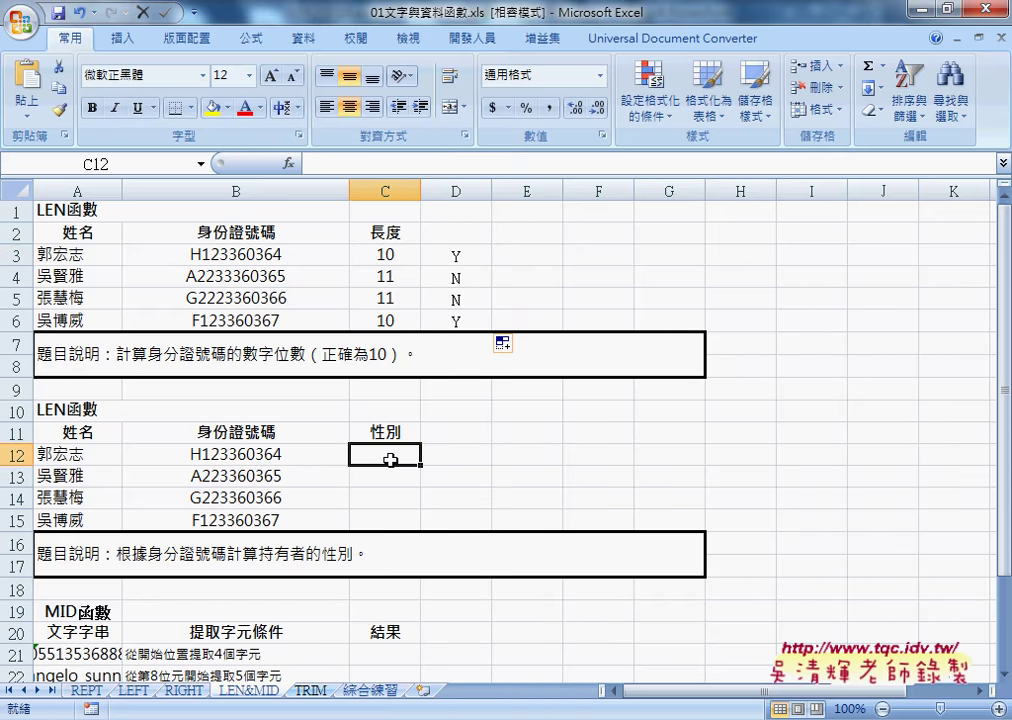
{"action": "scroll", "coordinate": [390, 459], "scroll_direction": "down", "scroll_amount": 1}
{"action": "left_click", "coordinate": [266, 391]}
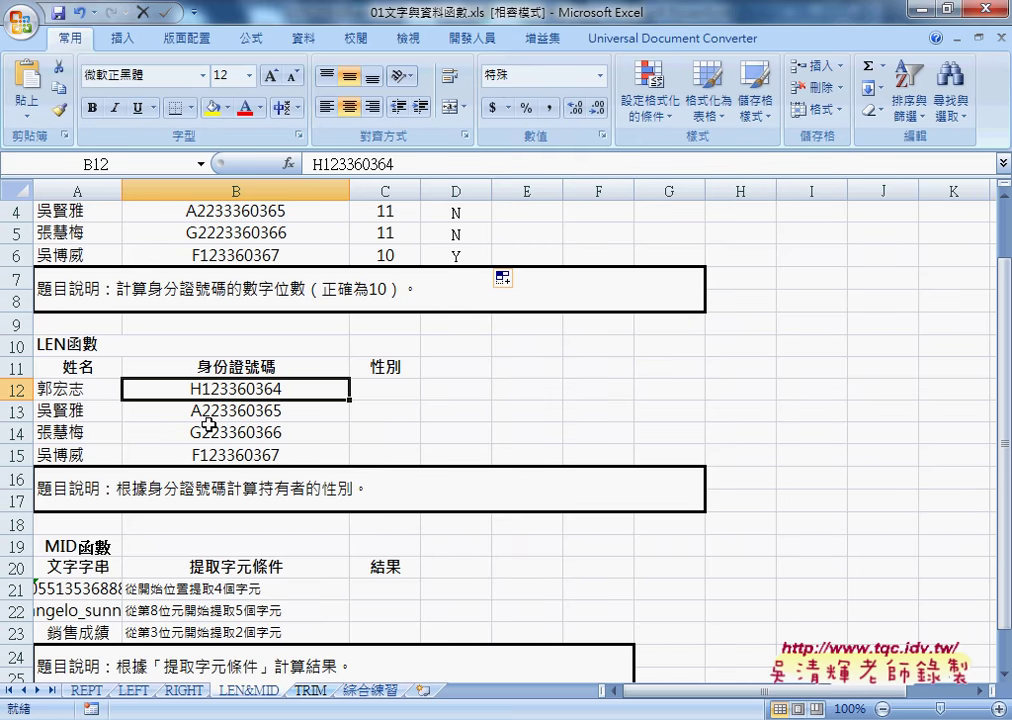
{"action": "left_click", "coordinate": [396, 388]}
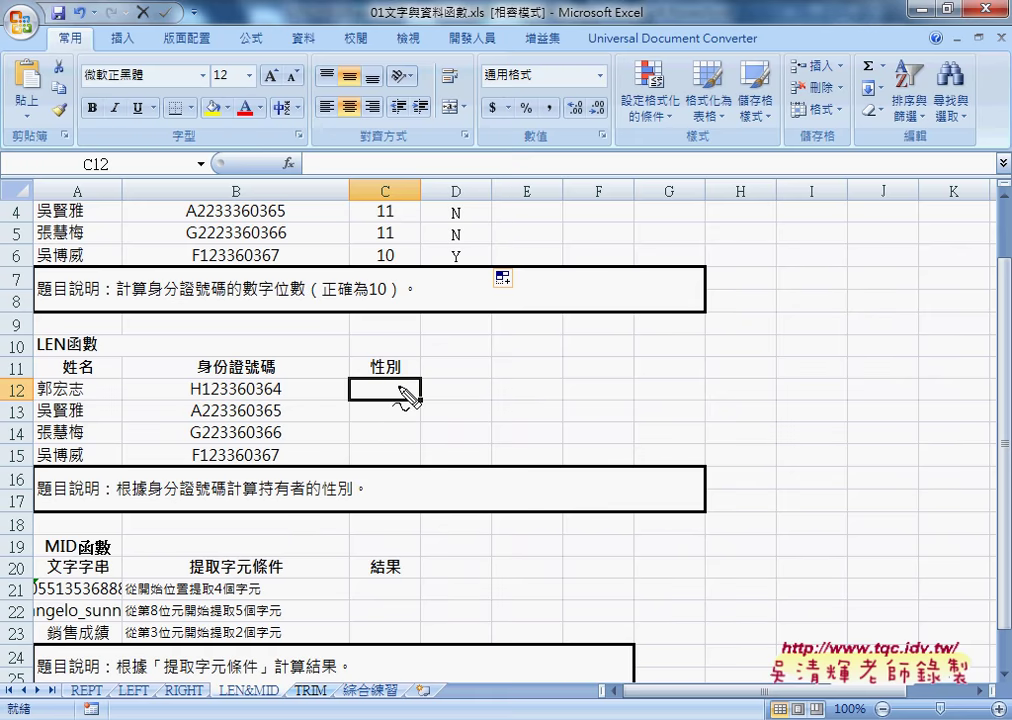
{"action": "mouse_move", "coordinate": [199, 380]}
{"action": "left_mouse_down"}
{"action": "mouse_move", "coordinate": [204, 468]}
{"action": "mouse_move", "coordinate": [210, 383]}
{"action": "left_mouse_up"}
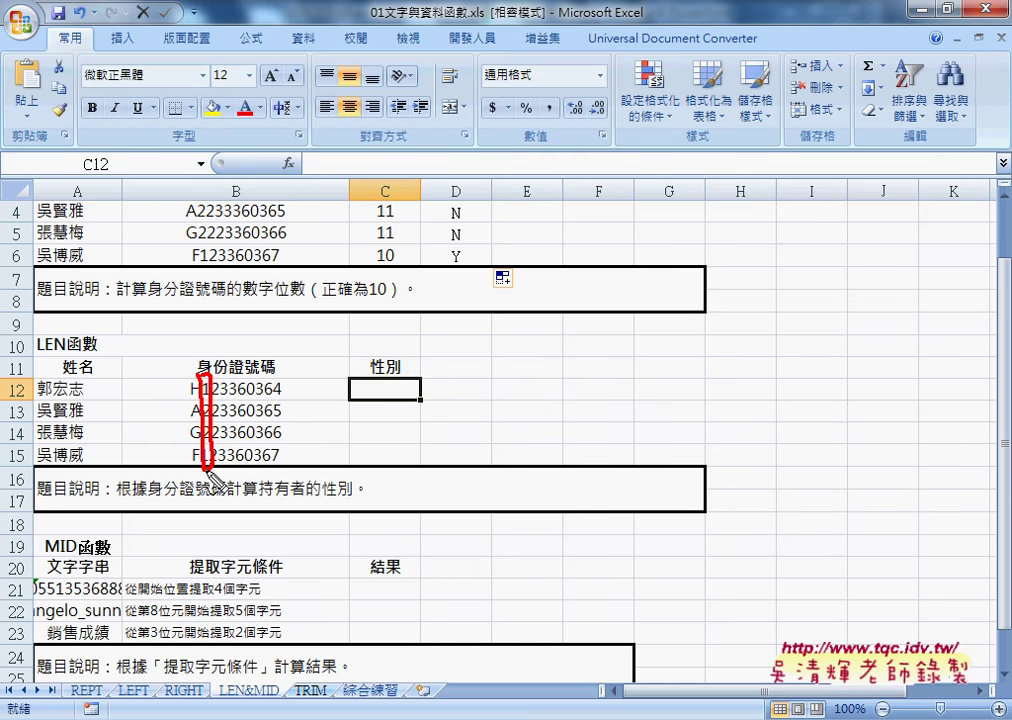
{"action": "key", "text": "Escape"}
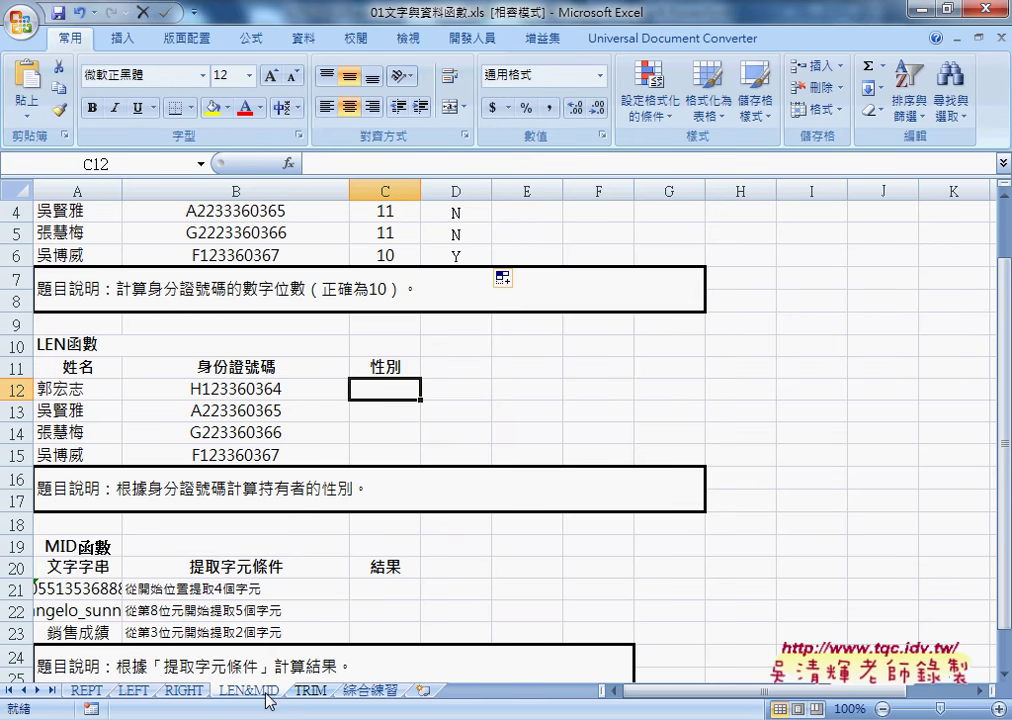
Insert the MID function from the 文字 (text) category into C12
{"action": "left_click", "coordinate": [287, 163]}
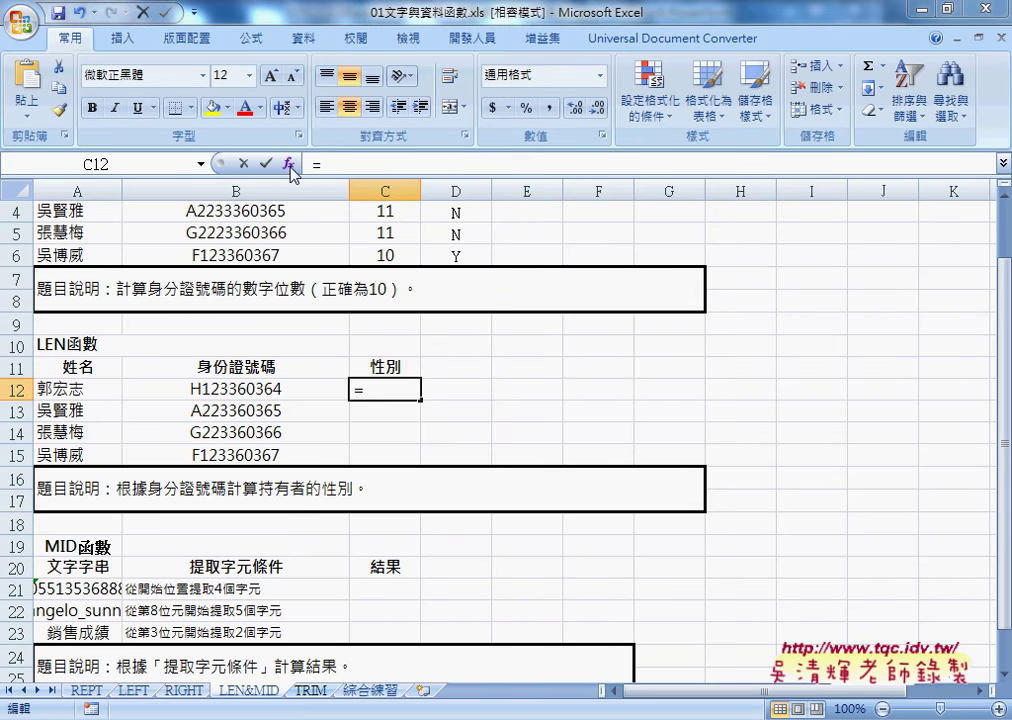
{"action": "left_click", "coordinate": [690, 233]}
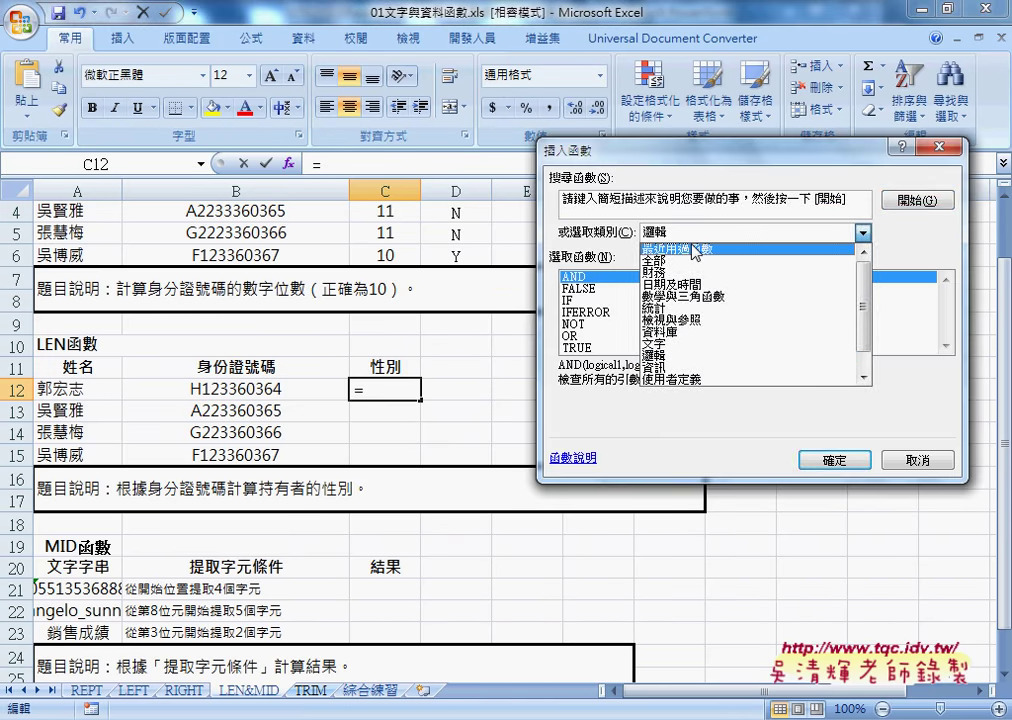
{"action": "left_click", "coordinate": [680, 344]}
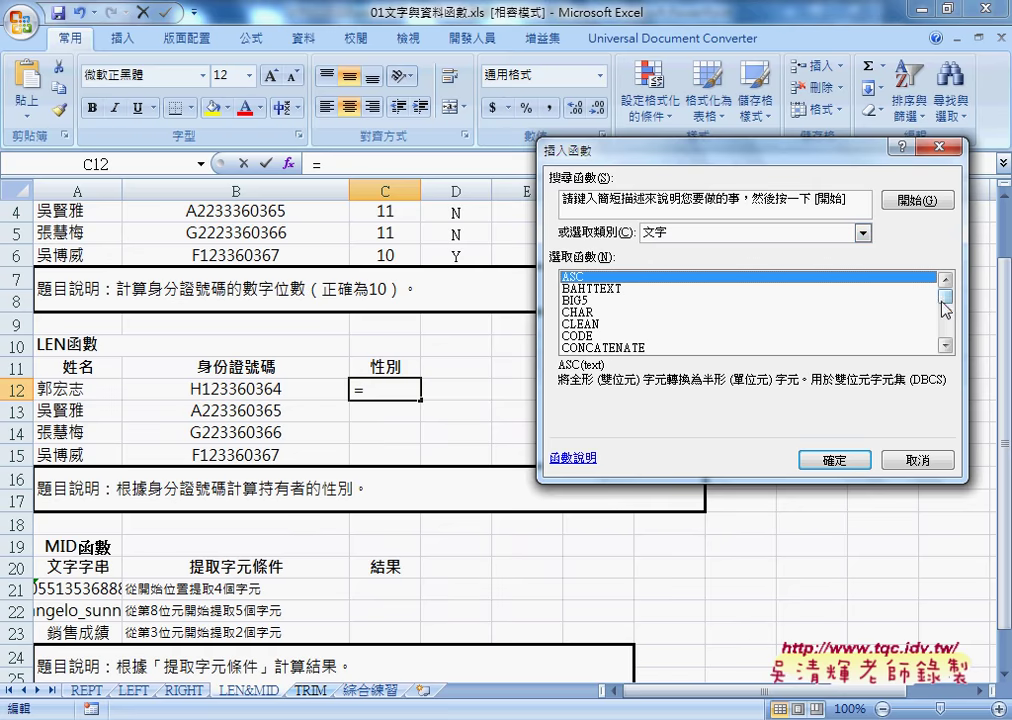
{"action": "left_click_drag", "start_coordinate": [945, 297], "coordinate": [945, 318]}
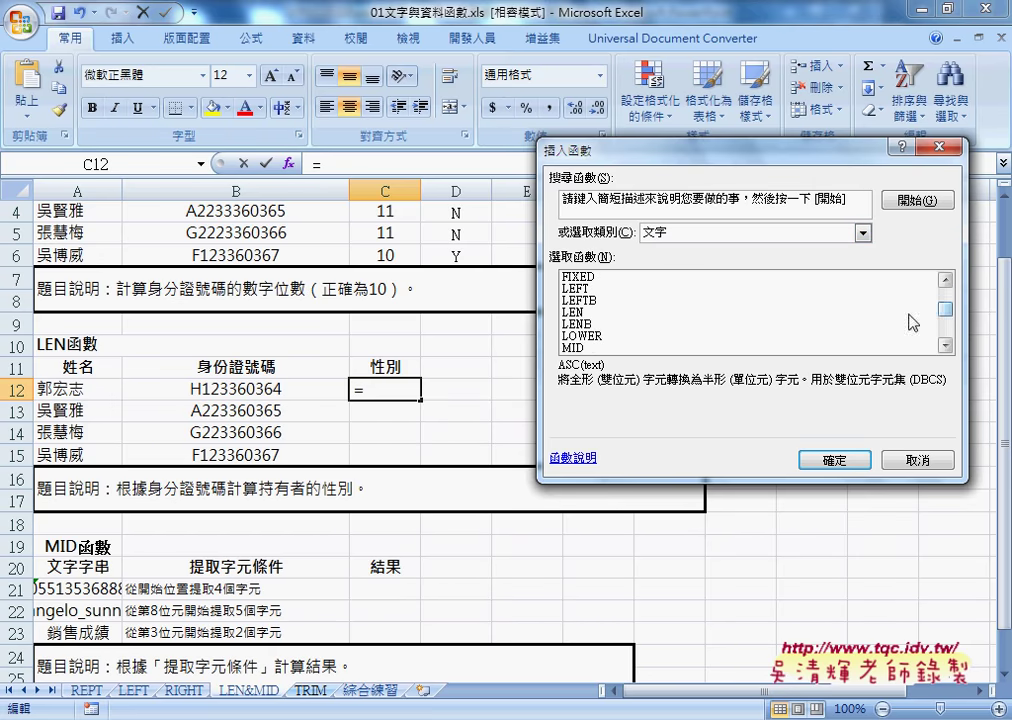
{"action": "left_click", "coordinate": [621, 350]}
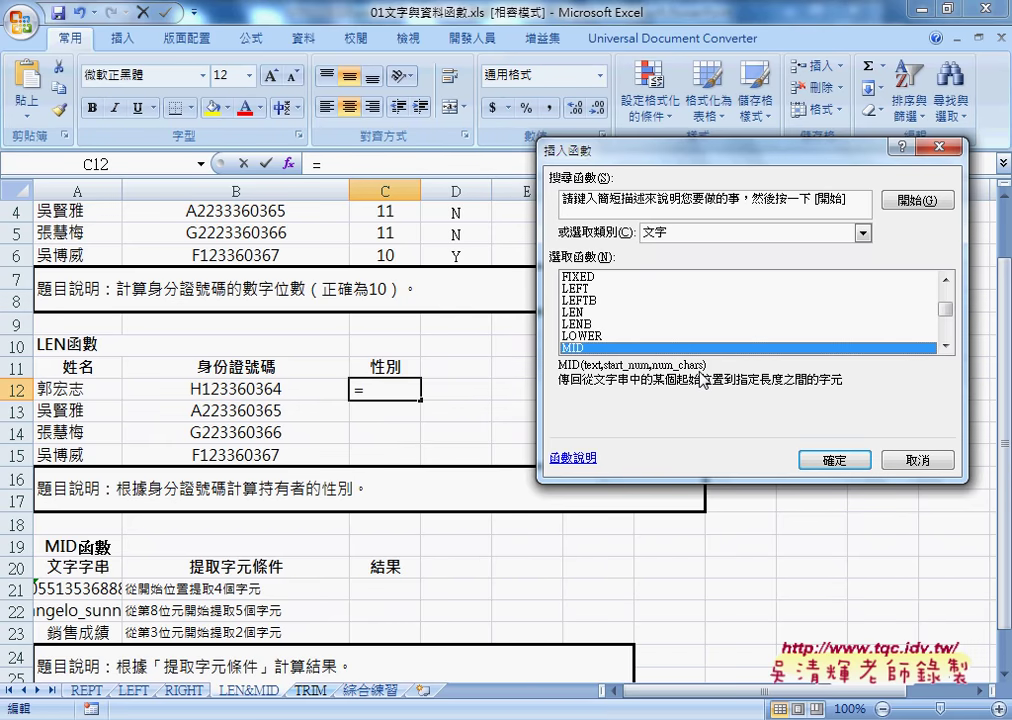
{"action": "left_click", "coordinate": [835, 459]}
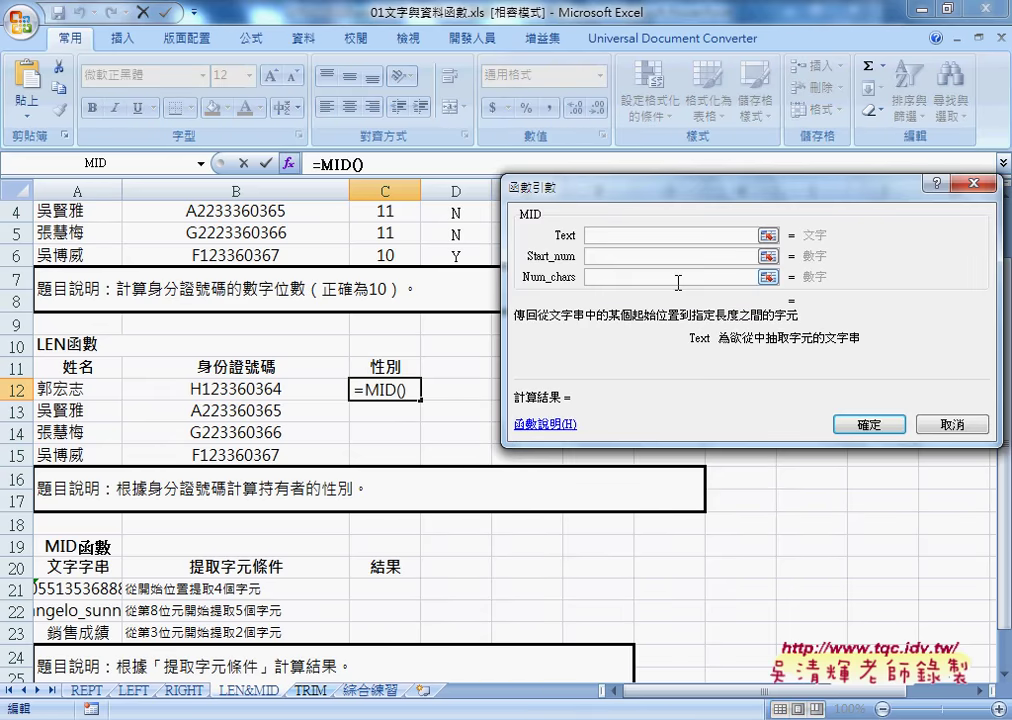
Fill the MID arguments with Text B12, Start_num 2 and Num_chars 1
{"action": "left_click", "coordinate": [272, 388]}
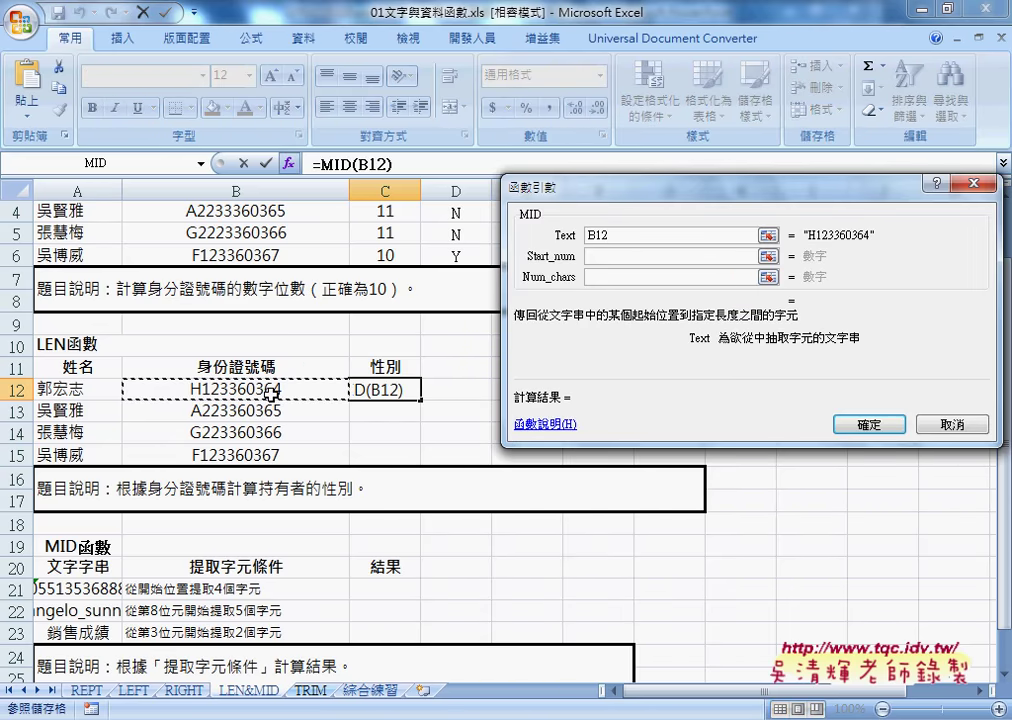
{"action": "left_click", "coordinate": [610, 256]}
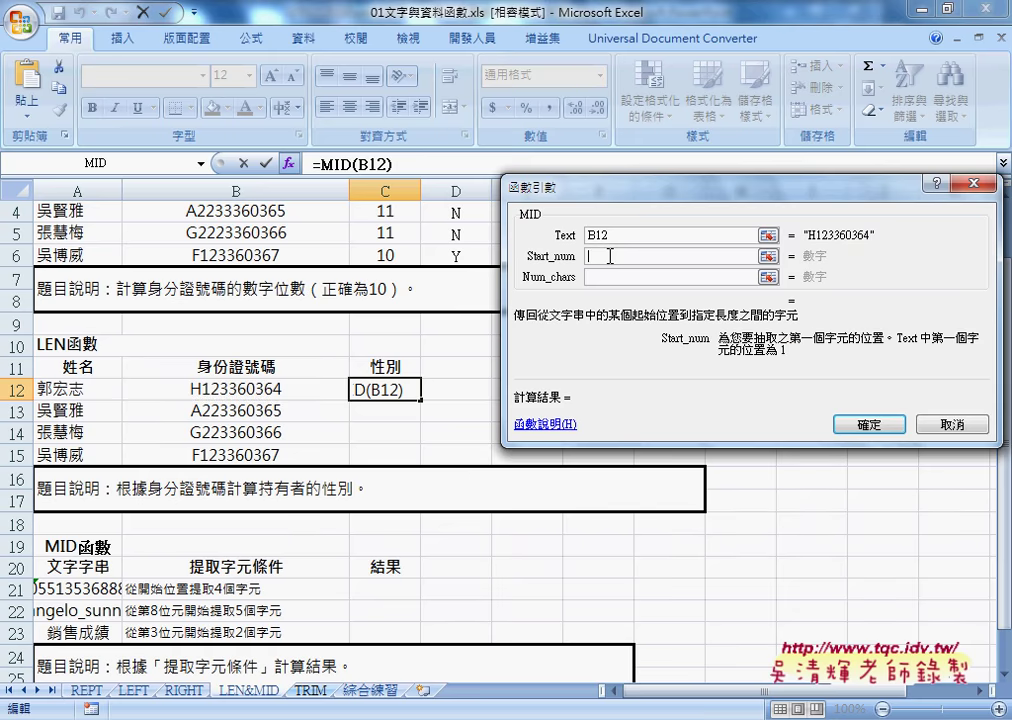
{"action": "type", "text": "2"}
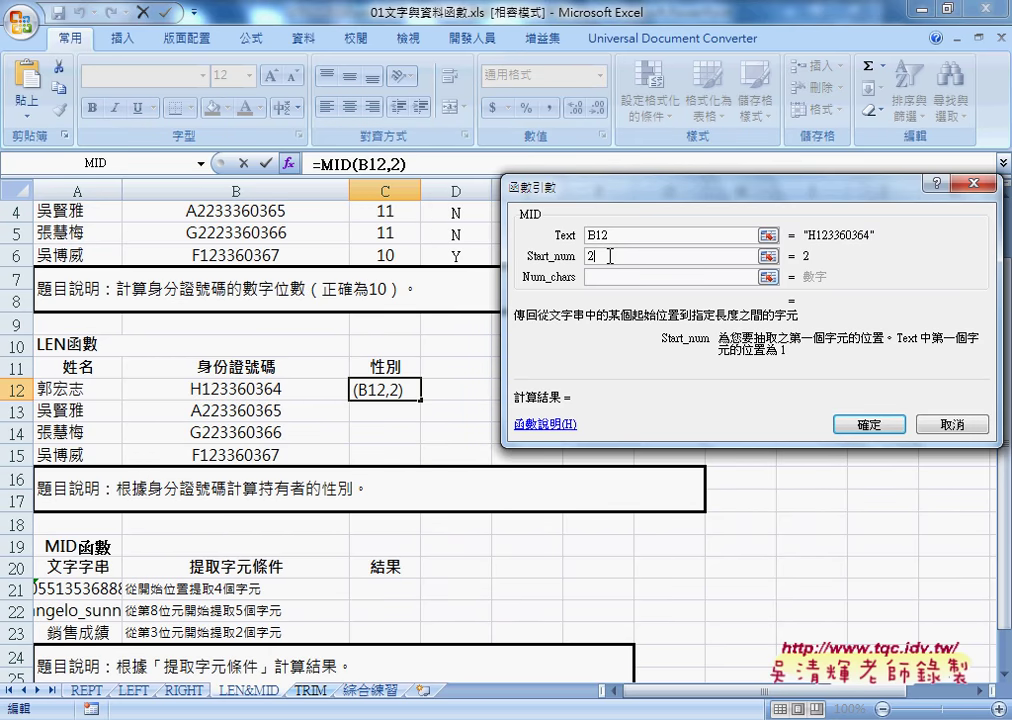
{"action": "left_click", "coordinate": [613, 278]}
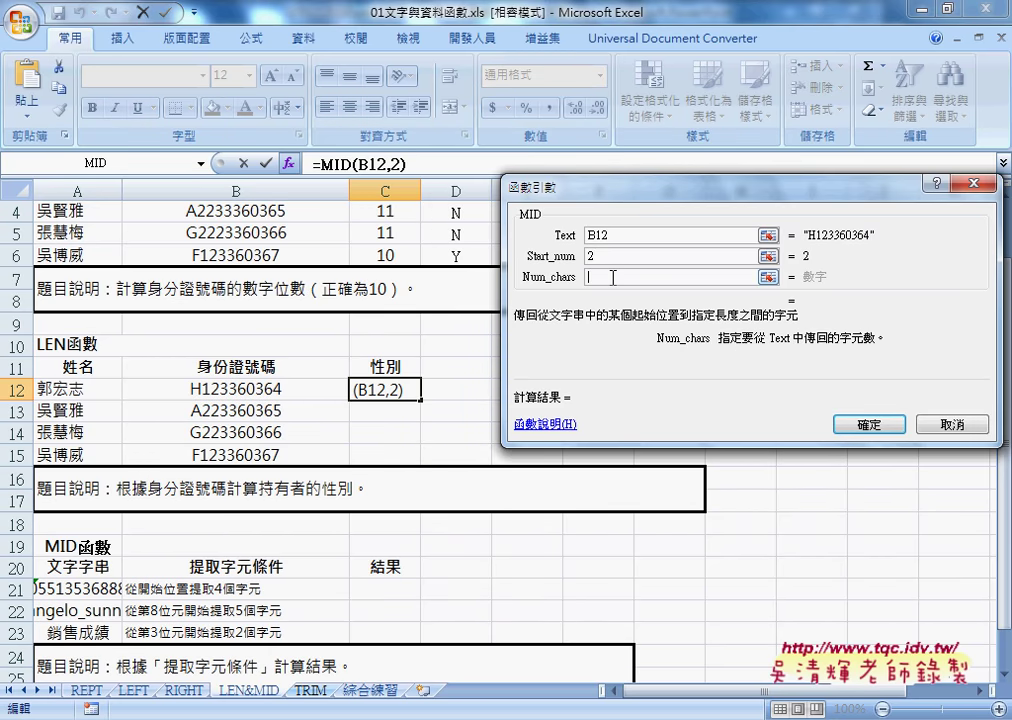
{"action": "type", "text": "1"}
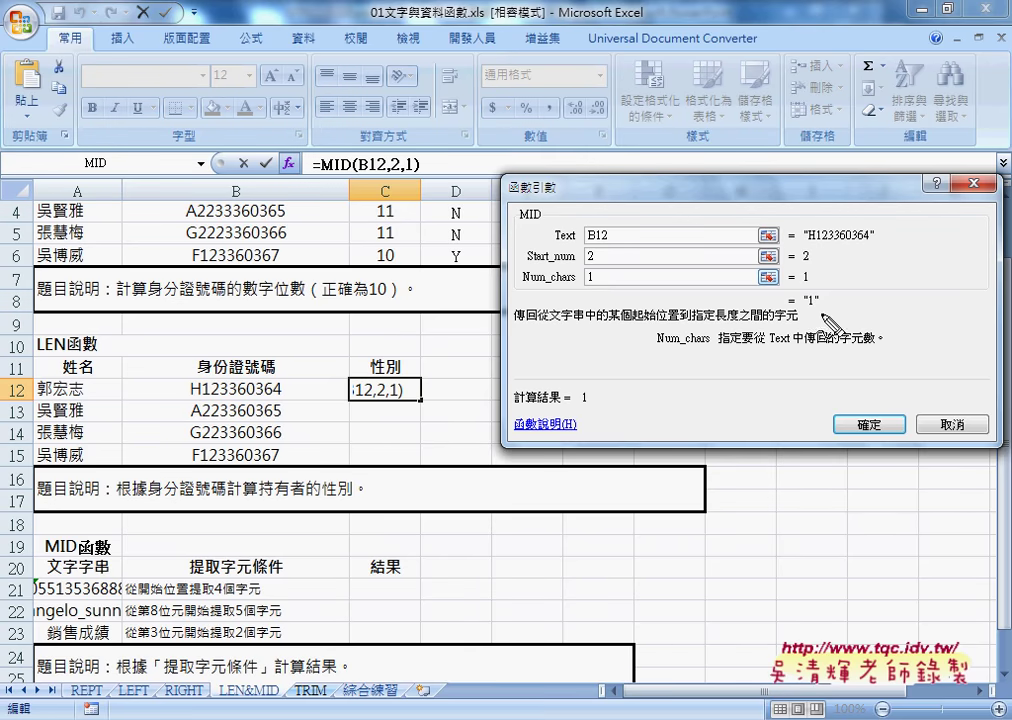
Drag across the filled MID arguments dialog to review its entries, then escape
{"action": "mouse_move", "coordinate": [830, 265]}
{"action": "left_mouse_down"}
{"action": "mouse_move", "coordinate": [838, 259]}
{"action": "mouse_move", "coordinate": [823, 294]}
{"action": "left_mouse_up"}
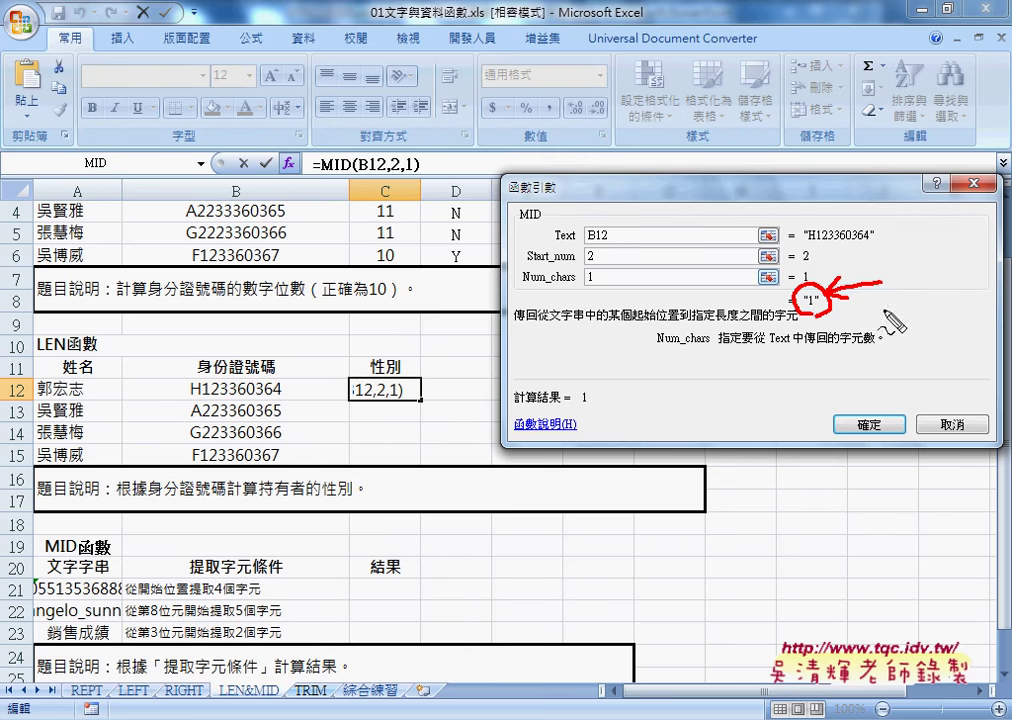
{"action": "left_click_drag", "start_coordinate": [926, 277], "coordinate": [926, 311]}
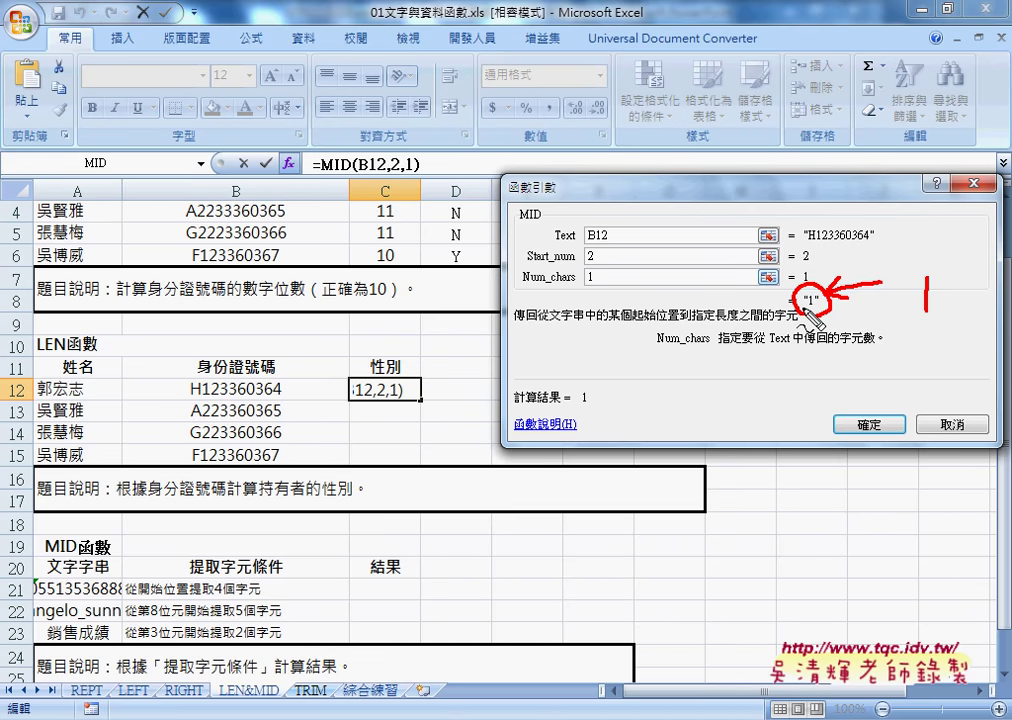
{"action": "mouse_move", "coordinate": [907, 262]}
{"action": "left_mouse_down"}
{"action": "mouse_move", "coordinate": [904, 290]}
{"action": "mouse_move", "coordinate": [913, 288]}
{"action": "left_mouse_up"}
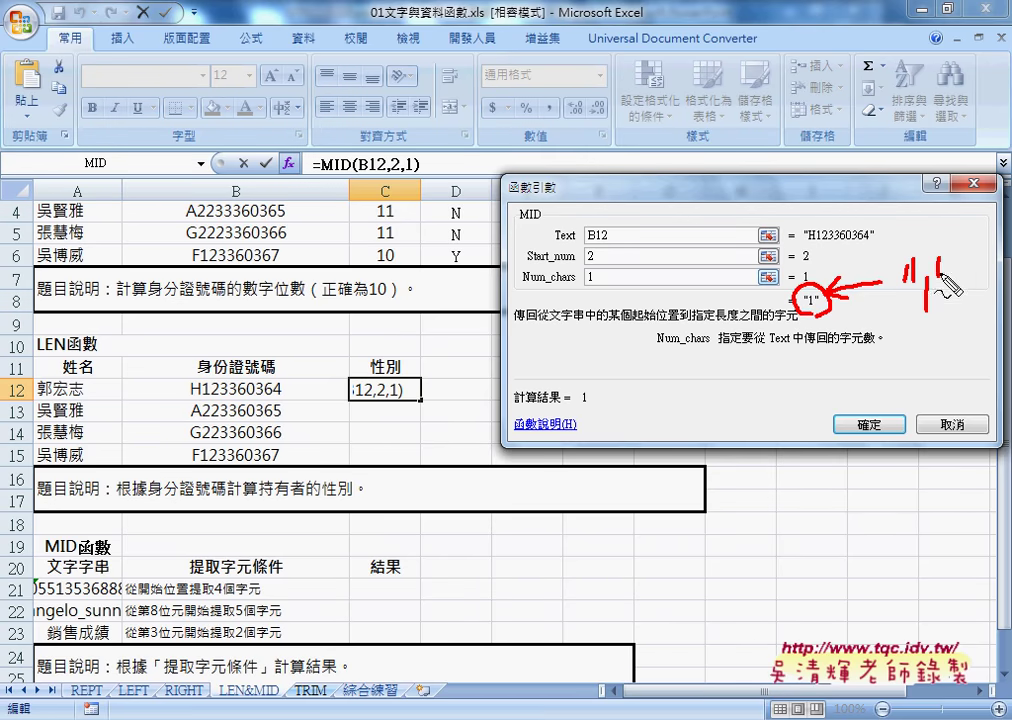
{"action": "left_click_drag", "start_coordinate": [930, 245], "coordinate": [910, 338]}
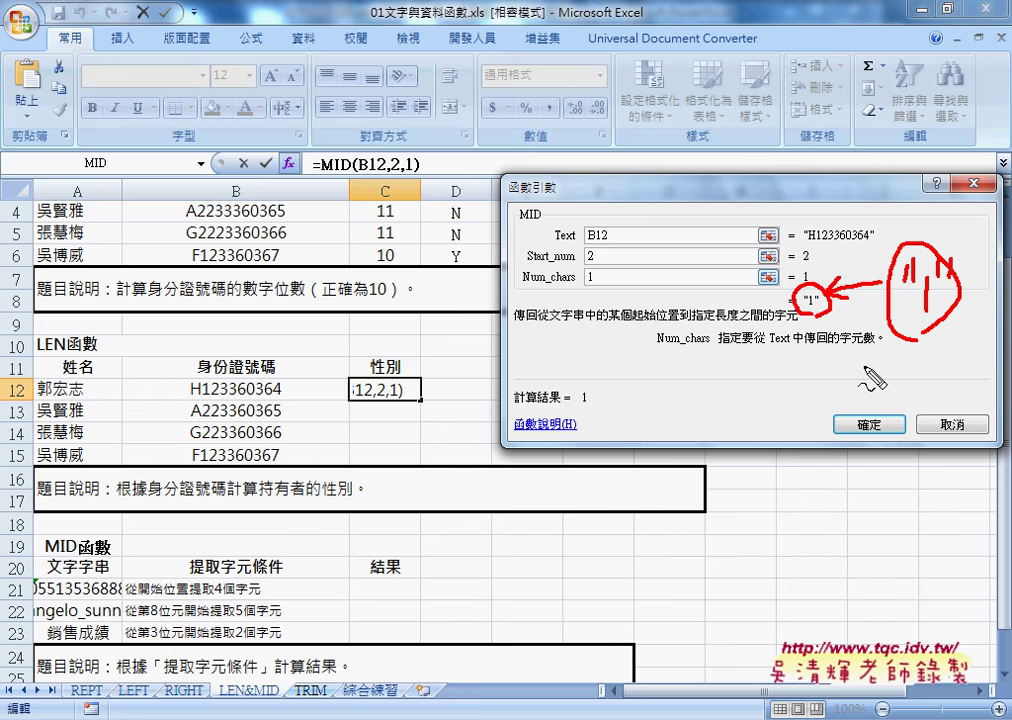
{"action": "left_click_drag", "start_coordinate": [857, 365], "coordinate": [877, 365]}
{"action": "left_click_drag", "start_coordinate": [857, 374], "coordinate": [877, 374]}
{"action": "left_click_drag", "start_coordinate": [909, 348], "coordinate": [908, 392]}
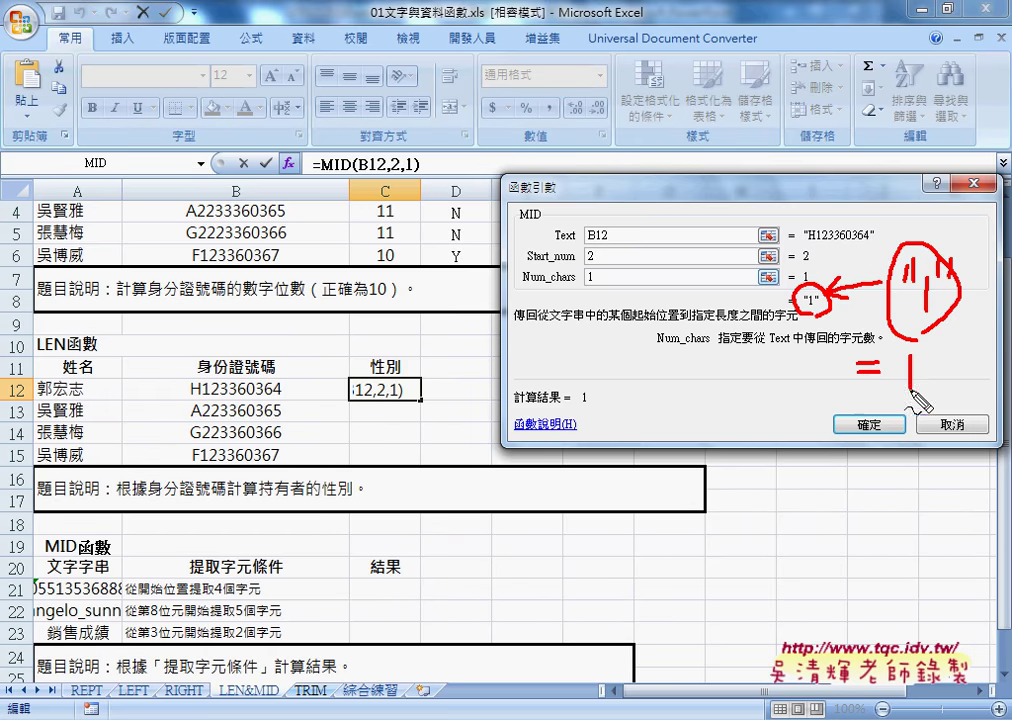
{"action": "left_click_drag", "start_coordinate": [872, 357], "coordinate": [852, 390]}
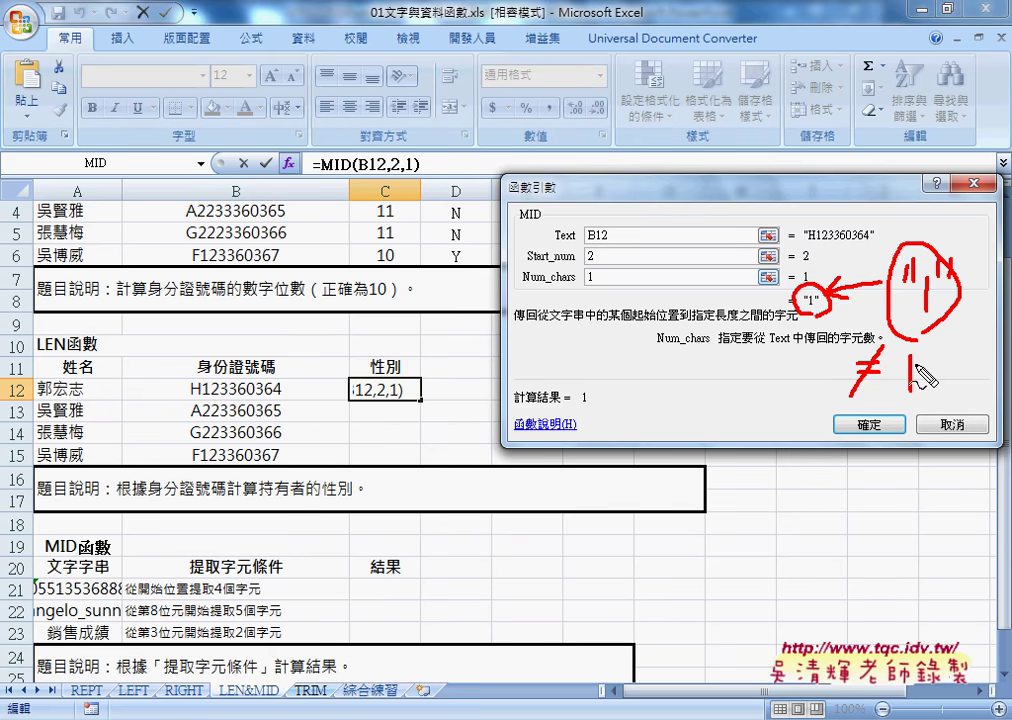
{"action": "key", "text": "Escape"}
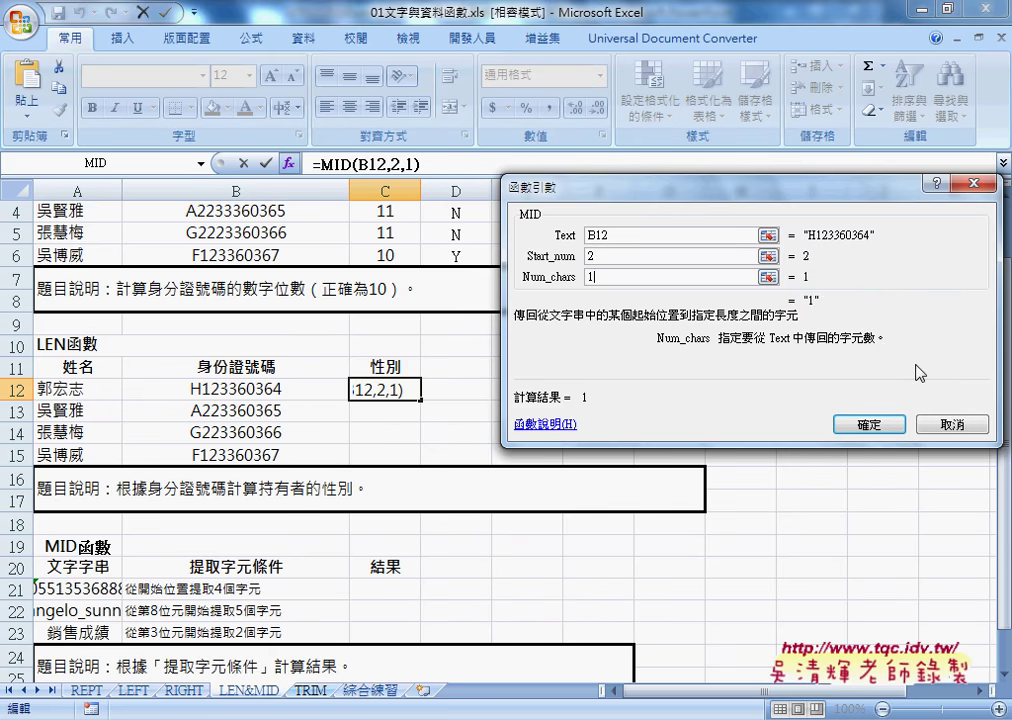
Confirm =MID(B12,2,1), fill it down to C15, and select MID(B12,2,1) in C12's formula
{"action": "left_click", "coordinate": [868, 425]}
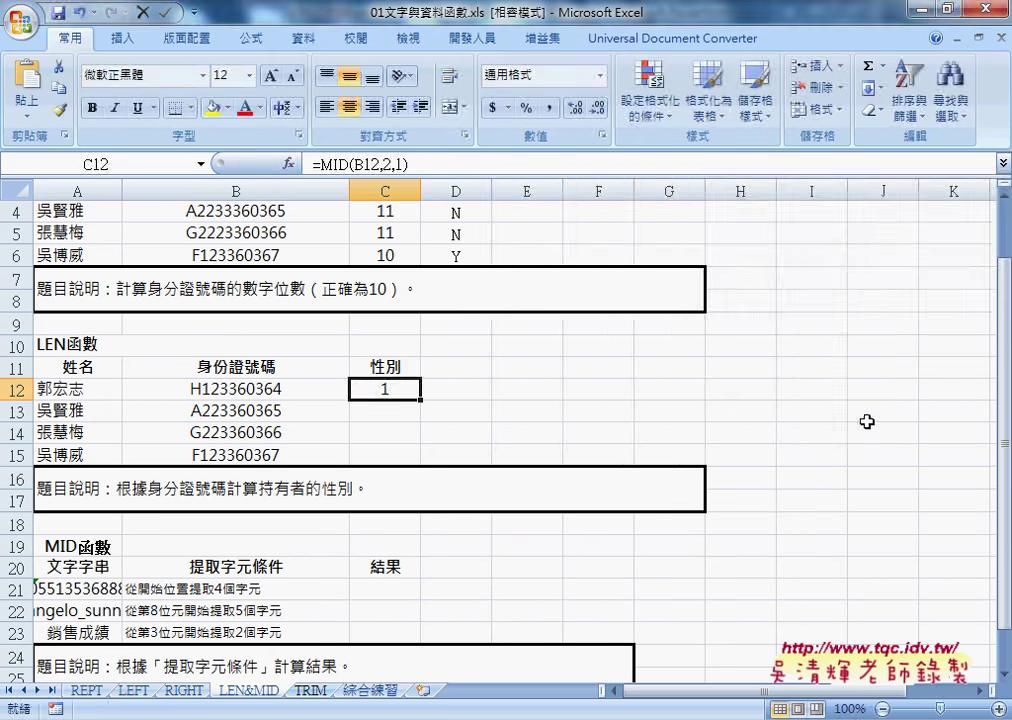
{"action": "left_click_drag", "start_coordinate": [420, 399], "coordinate": [420, 456]}
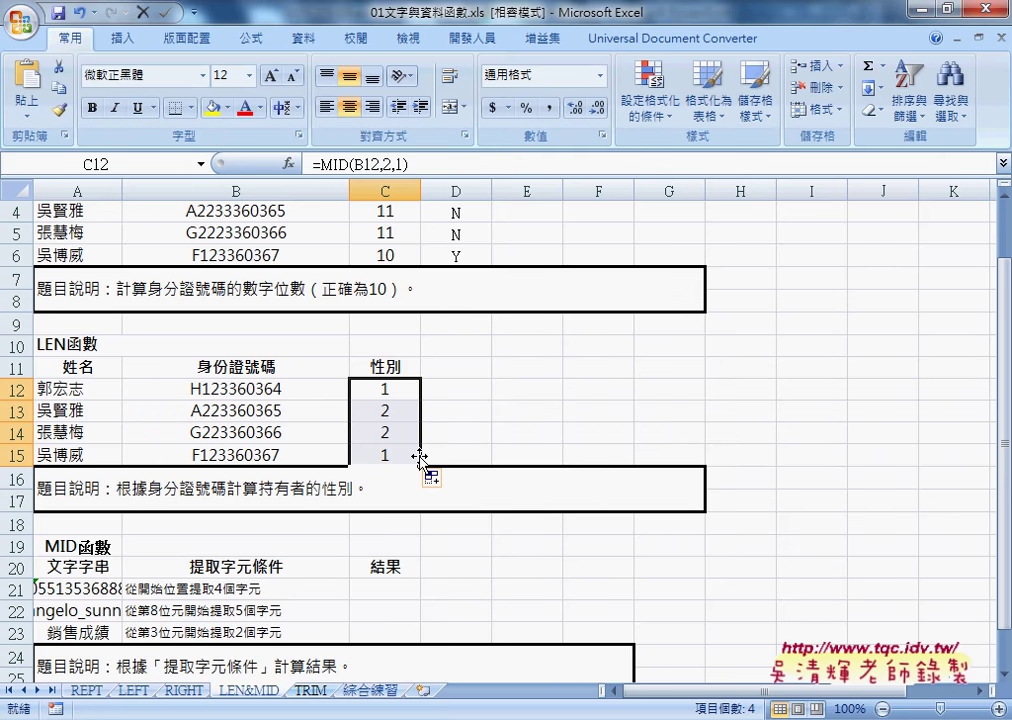
{"action": "left_click", "coordinate": [386, 389]}
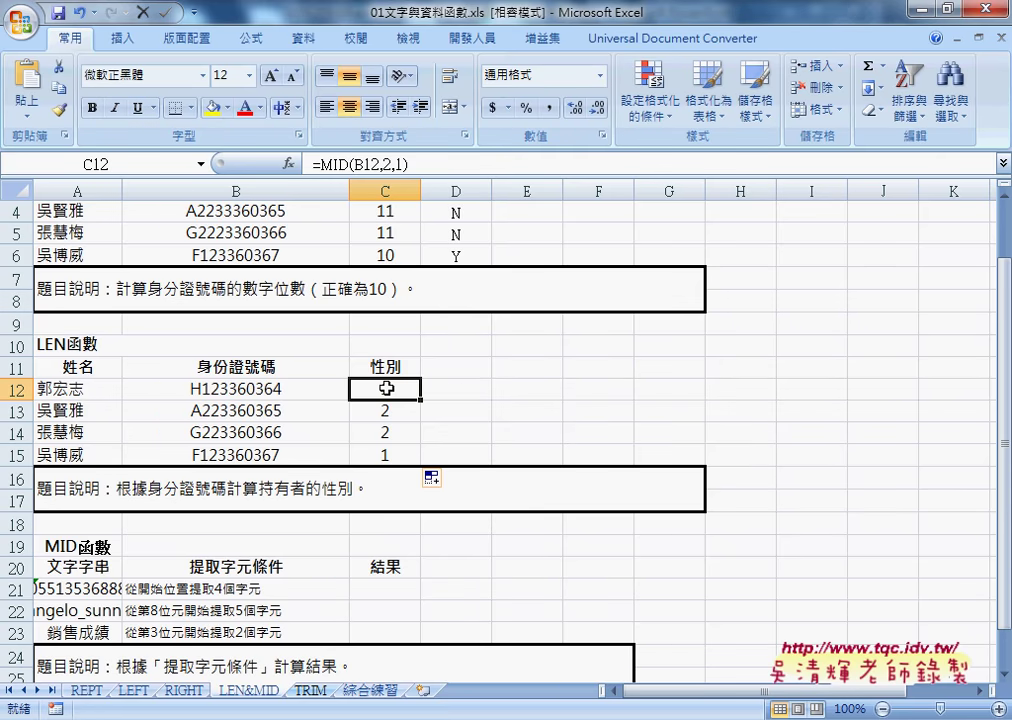
{"action": "left_click", "coordinate": [455, 393]}
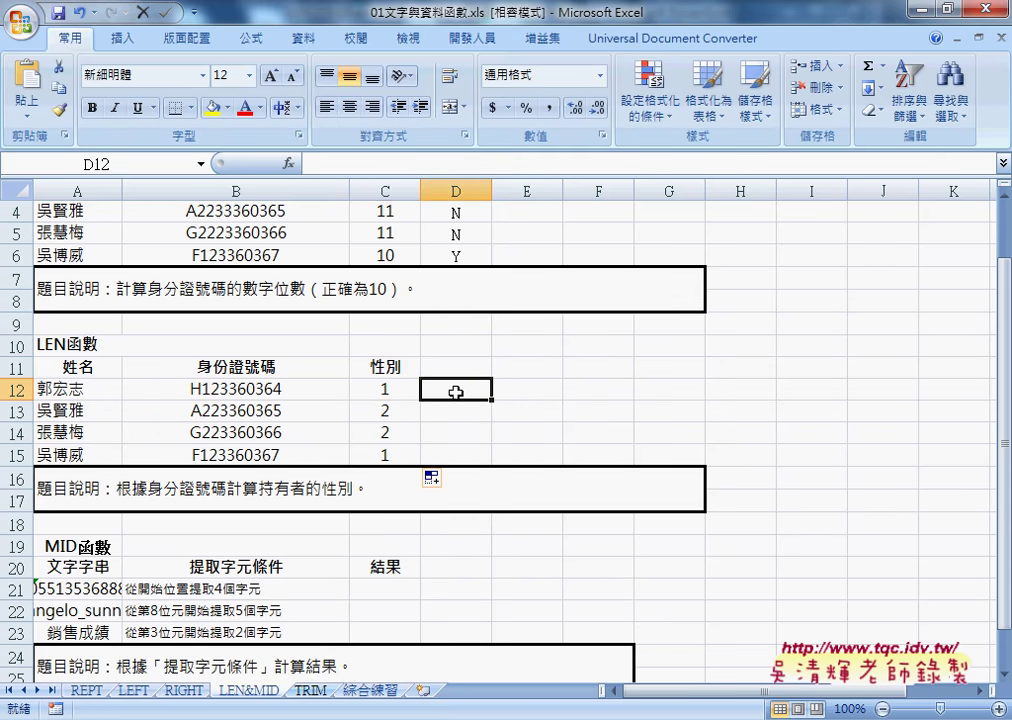
{"action": "left_click", "coordinate": [387, 389]}
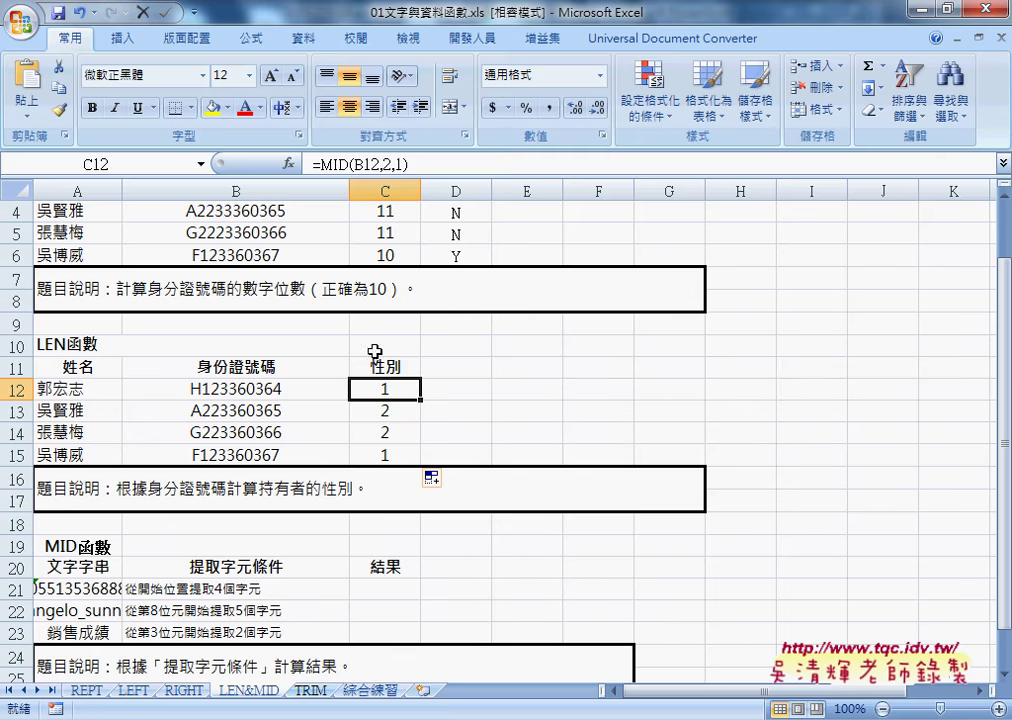
{"action": "left_click_drag", "start_coordinate": [320, 163], "coordinate": [408, 163]}
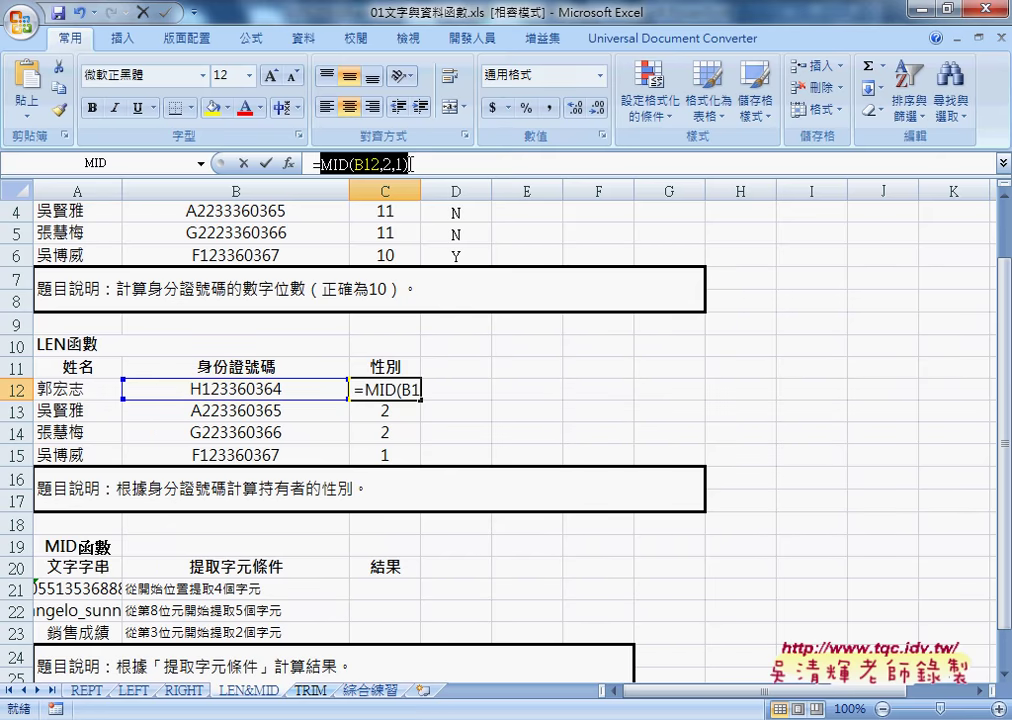
Cut MID(B12,2,1) out of C12's formula, leaving only the = sign
{"action": "right_click", "coordinate": [375, 163]}
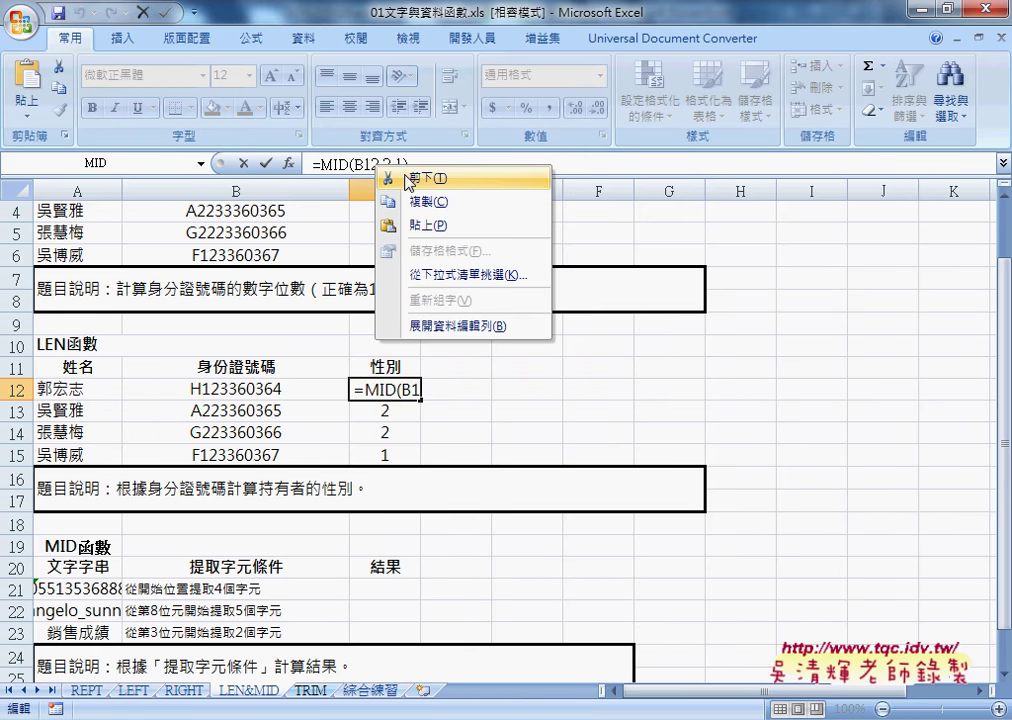
{"action": "left_click", "coordinate": [316, 163]}
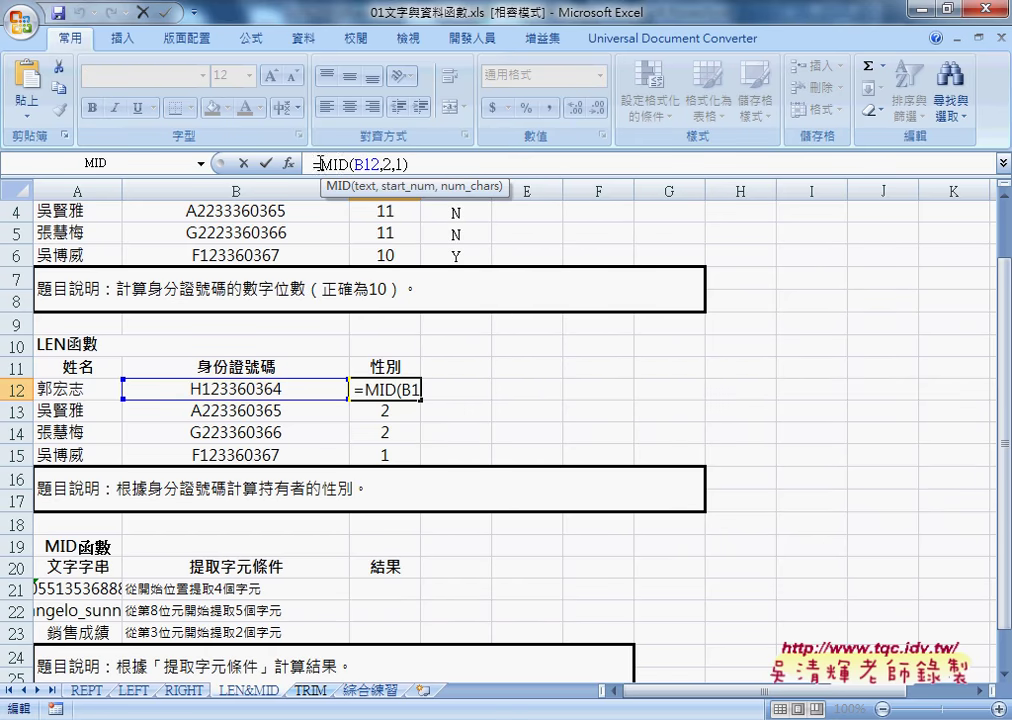
{"action": "left_click_drag", "start_coordinate": [318, 163], "coordinate": [410, 163]}
{"action": "right_click", "coordinate": [388, 164]}
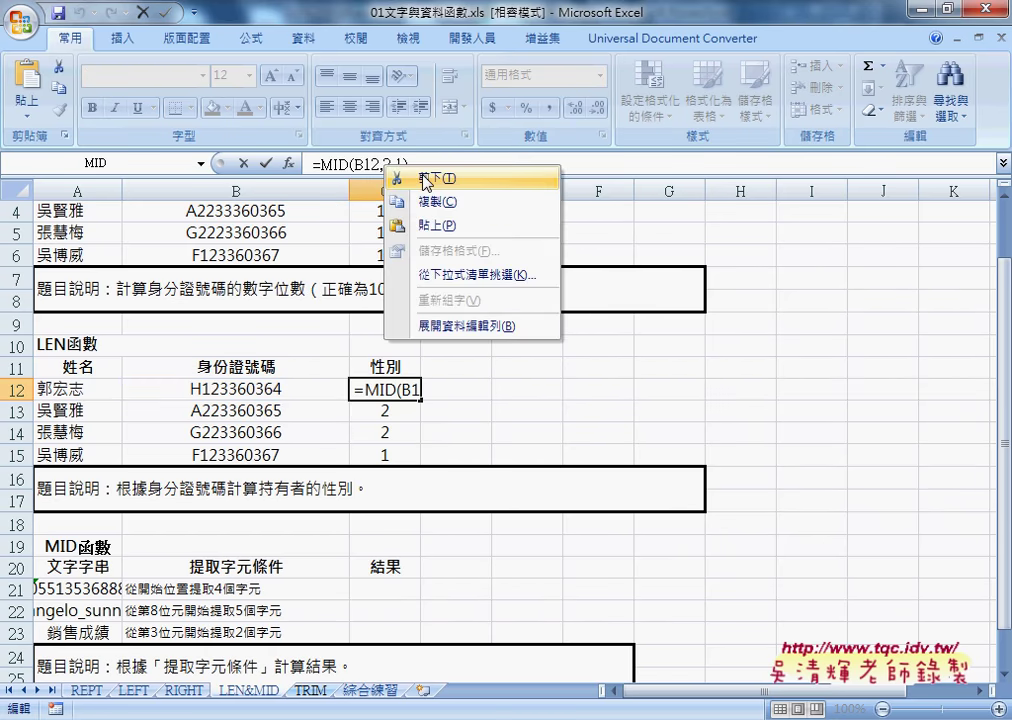
{"action": "left_click", "coordinate": [425, 180]}
Insert the logical IF function into C12 with the condition MID(B12,2,1)=1
{"action": "left_click", "coordinate": [289, 163]}
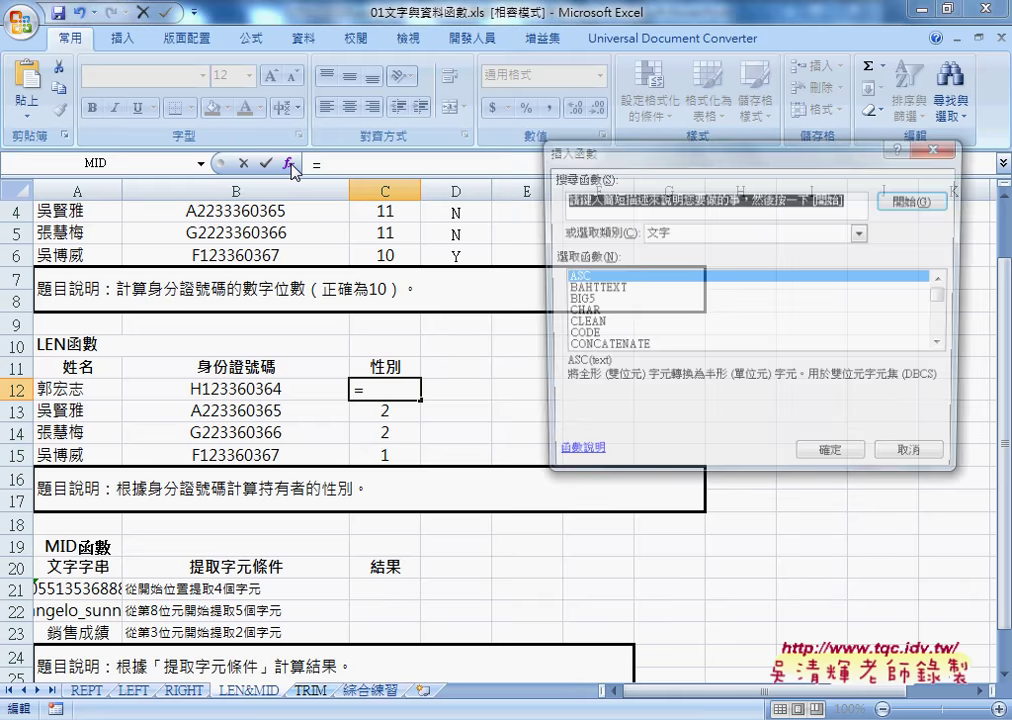
{"action": "left_click", "coordinate": [729, 236]}
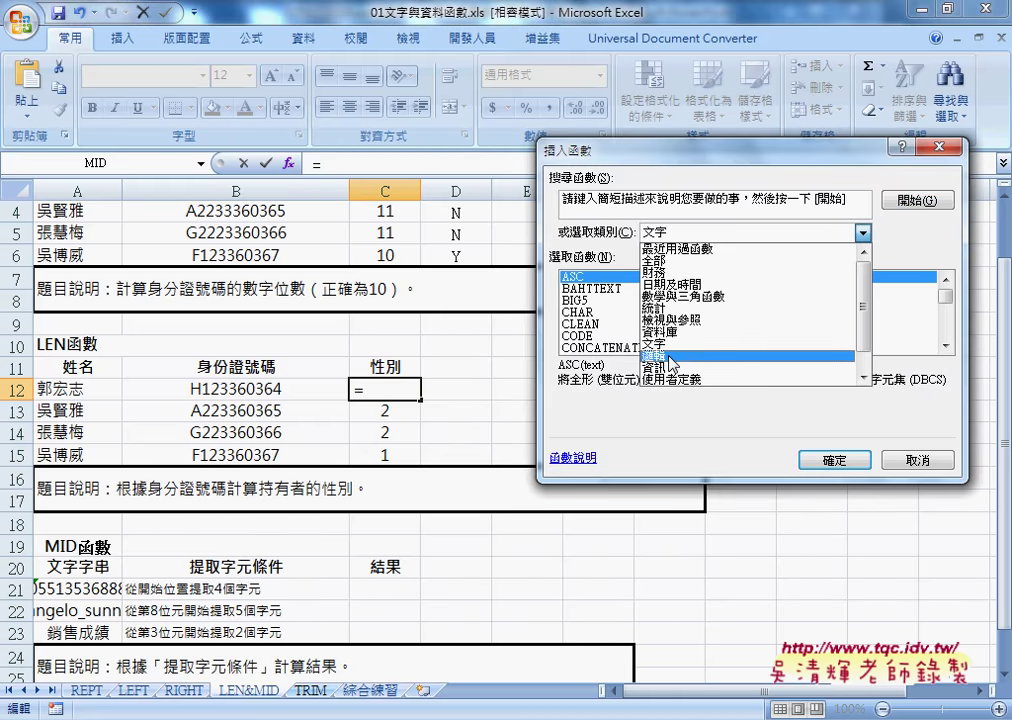
{"action": "left_click", "coordinate": [670, 358]}
{"action": "left_click", "coordinate": [572, 300]}
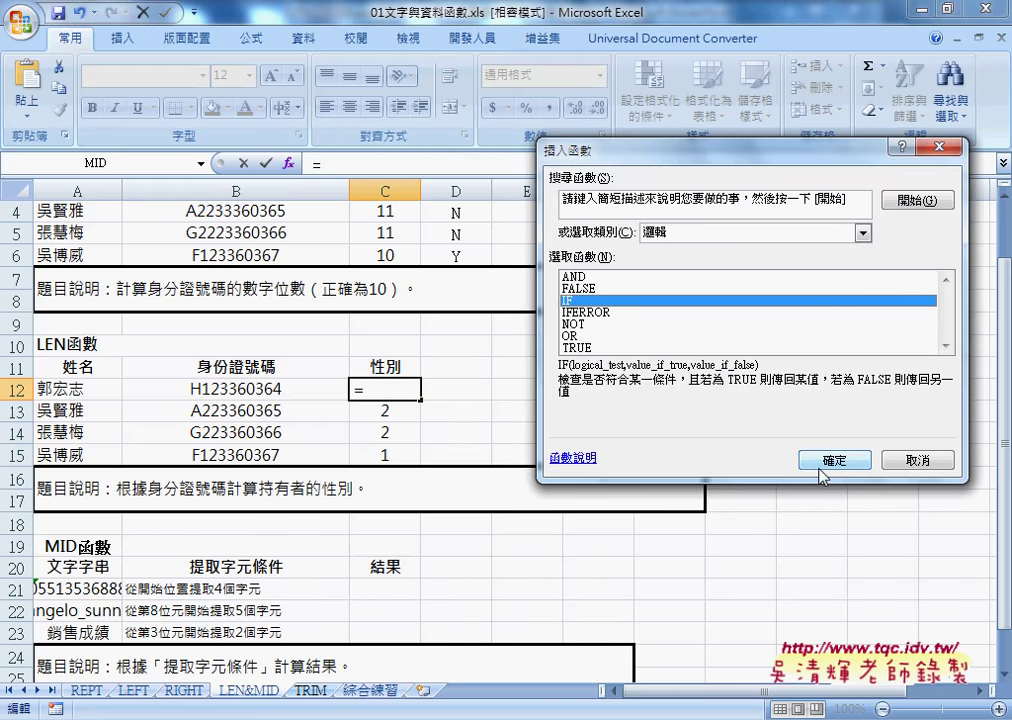
{"action": "left_click", "coordinate": [822, 460]}
{"action": "right_click", "coordinate": [625, 236]}
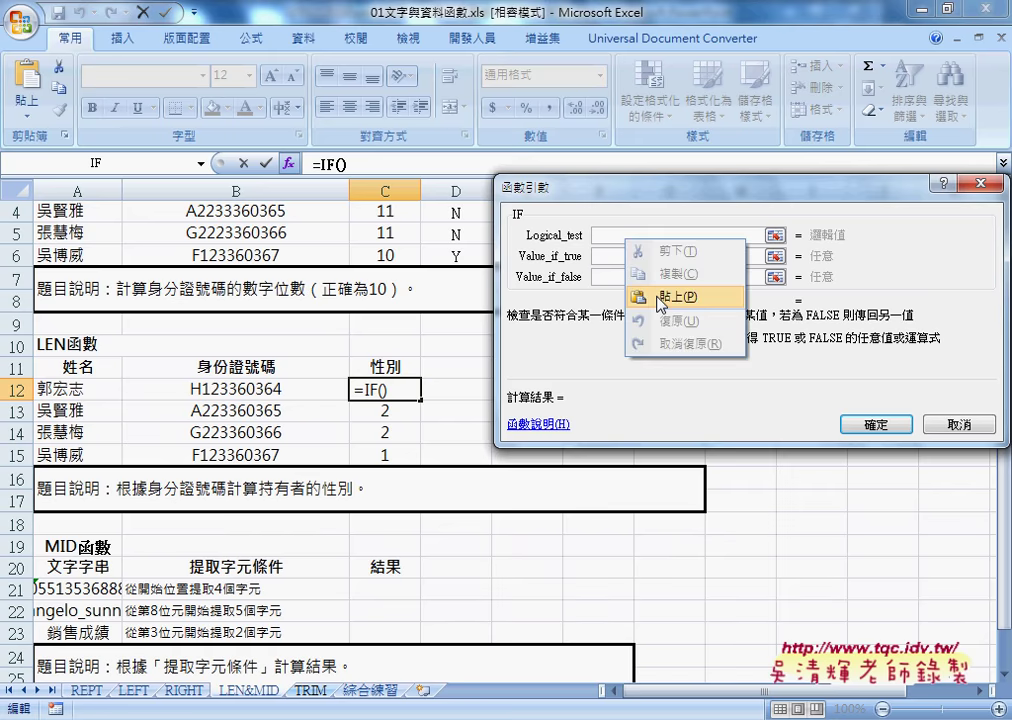
{"action": "left_click", "coordinate": [676, 297]}
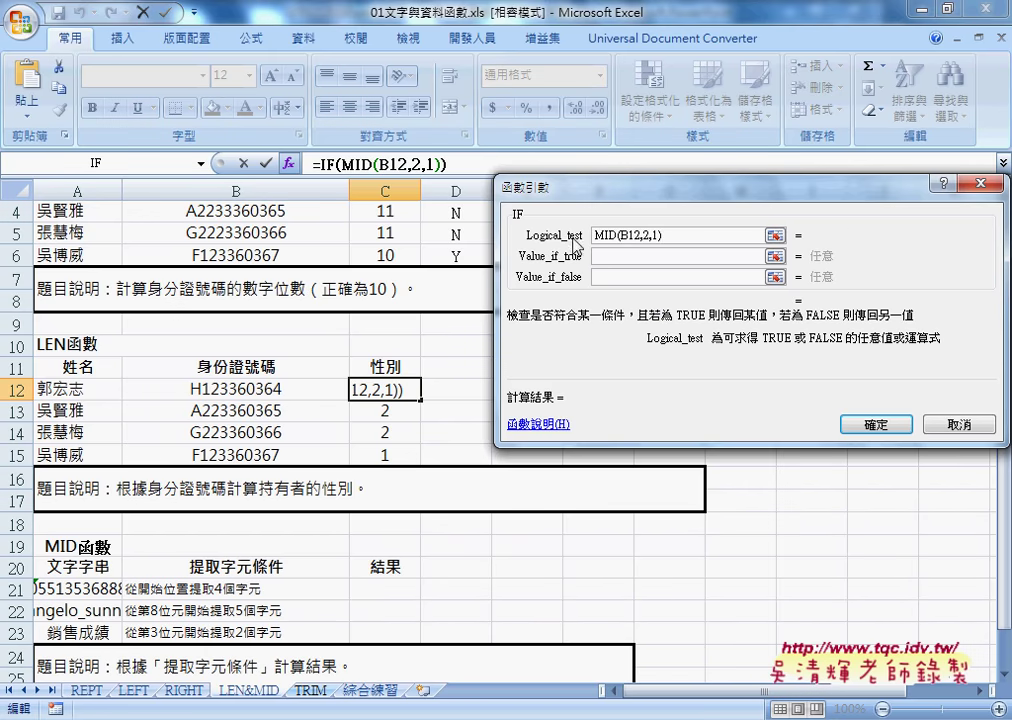
{"action": "left_click_drag", "start_coordinate": [690, 235], "coordinate": [594, 235]}
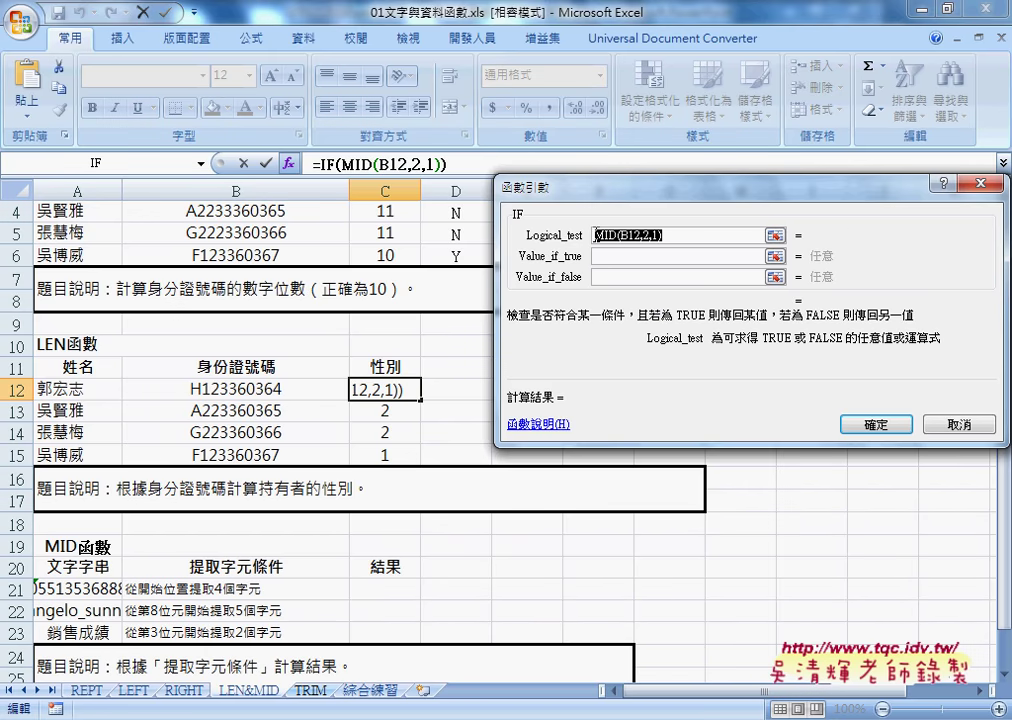
{"action": "left_click", "coordinate": [683, 236]}
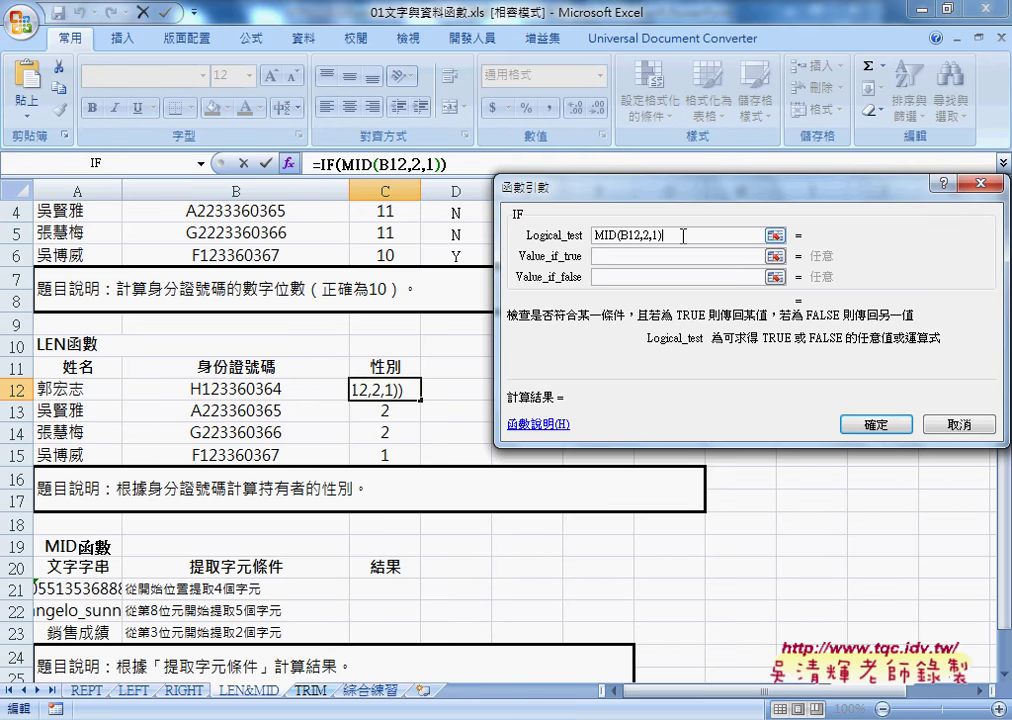
{"action": "type", "text": "="}
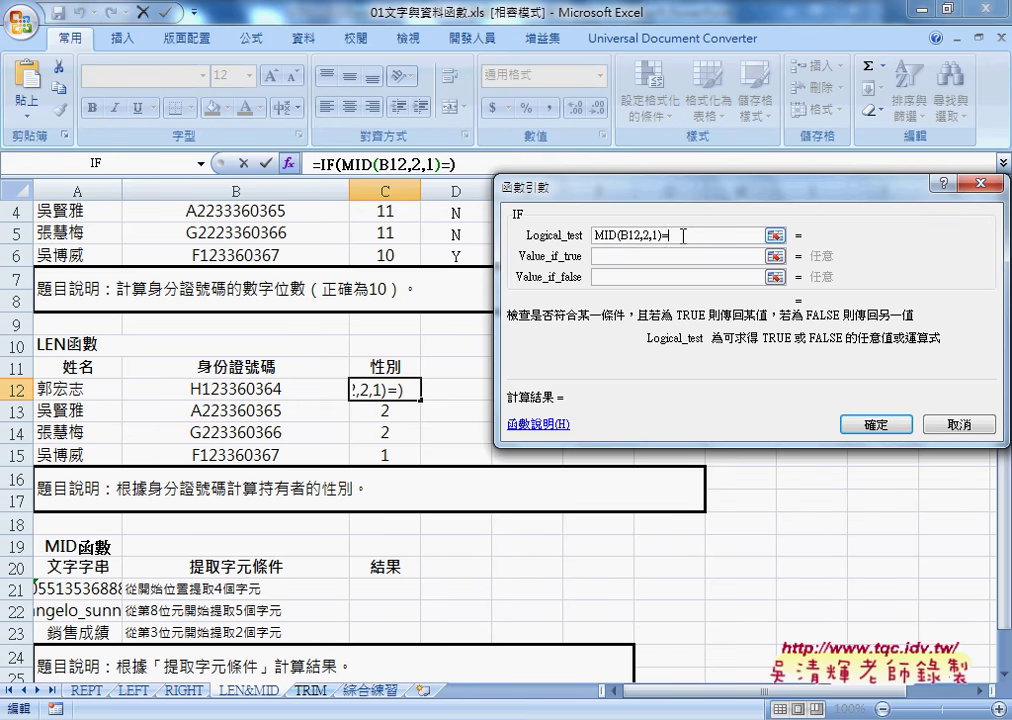
{"action": "type", "text": "1"}
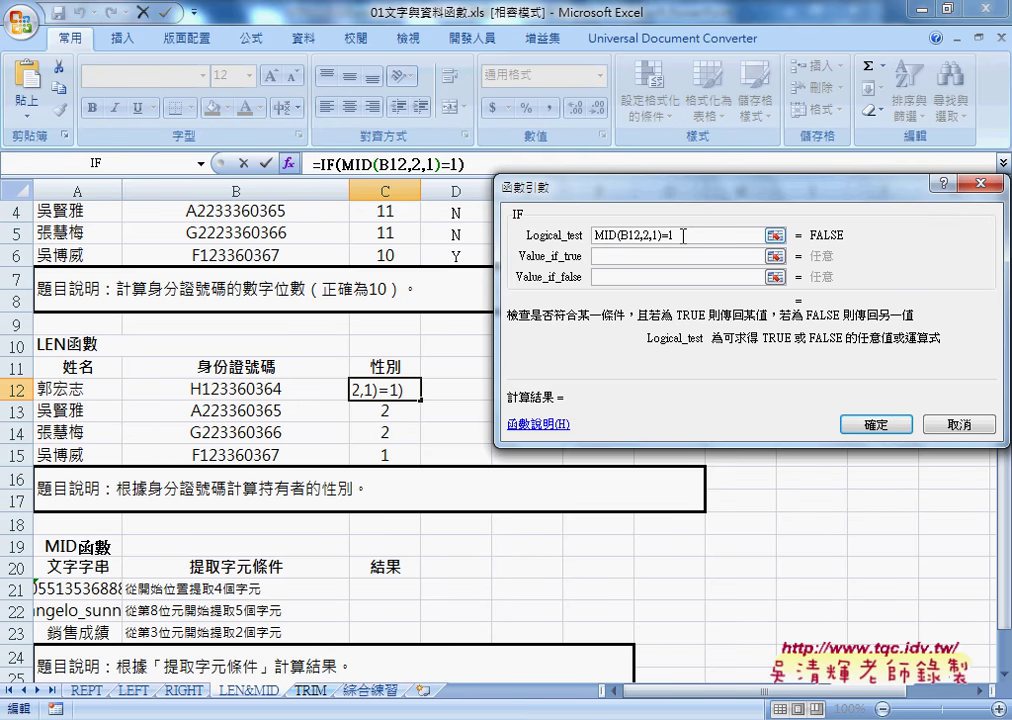
Set the IF true value to "男" and the false value to "女", and confirm
{"action": "left_click", "coordinate": [641, 262]}
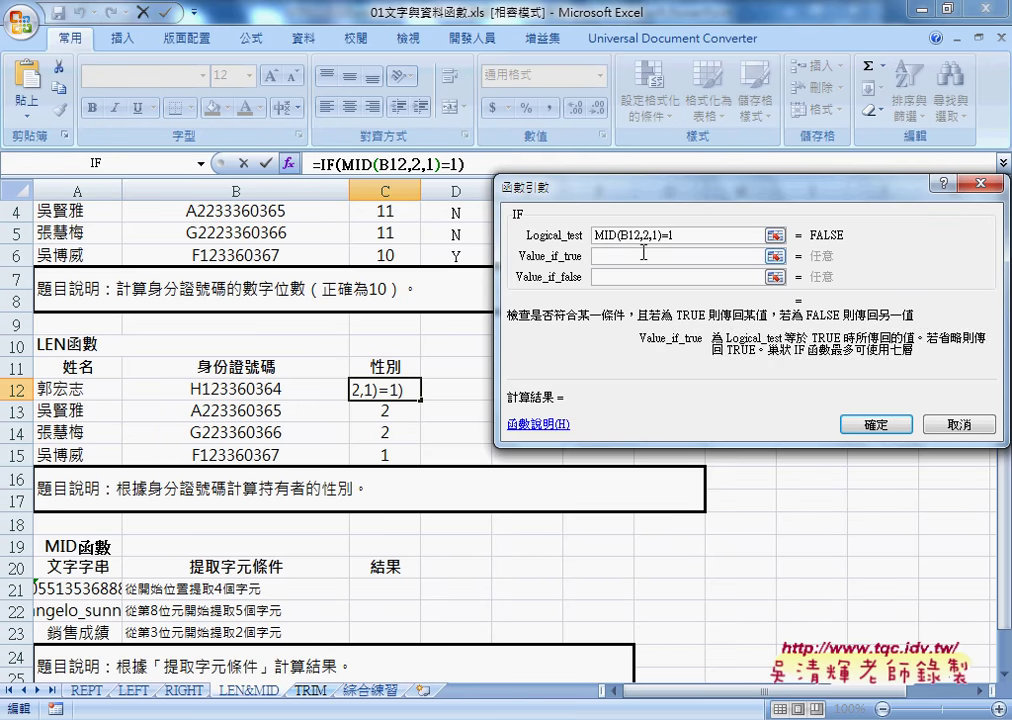
{"action": "left_click", "coordinate": [640, 276]}
{"action": "left_click", "coordinate": [636, 256]}
{"action": "type", "text": "\""}
{"action": "type", "text": "男"}
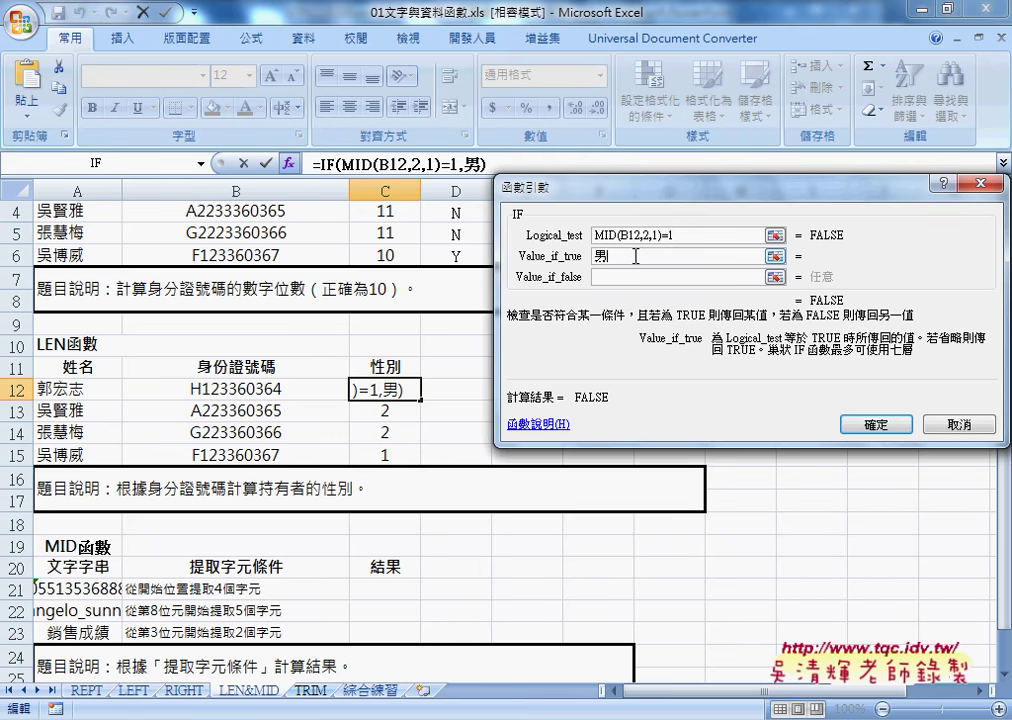
{"action": "key", "text": "Tab"}
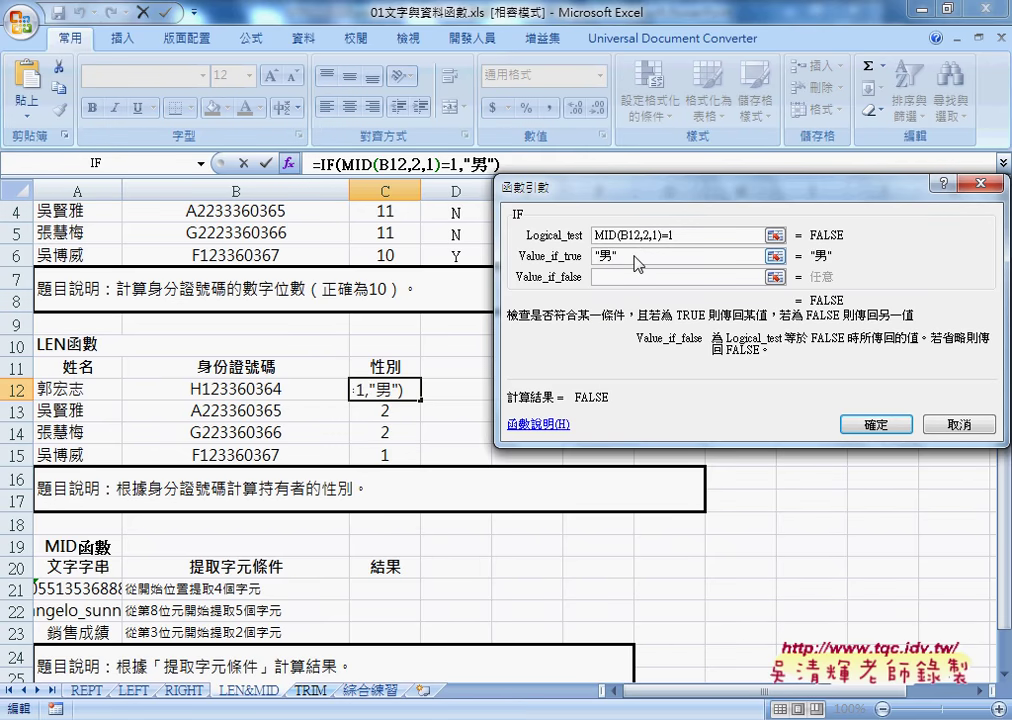
{"action": "type", "text": "女"}
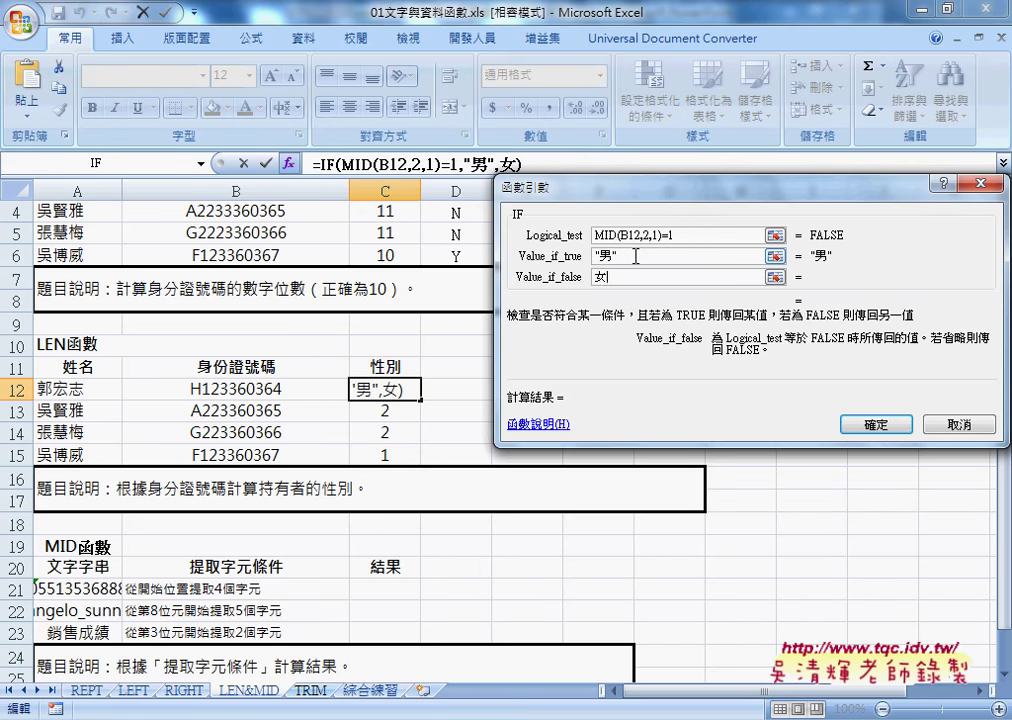
{"action": "left_click", "coordinate": [636, 256]}
{"action": "key", "text": "Return"}
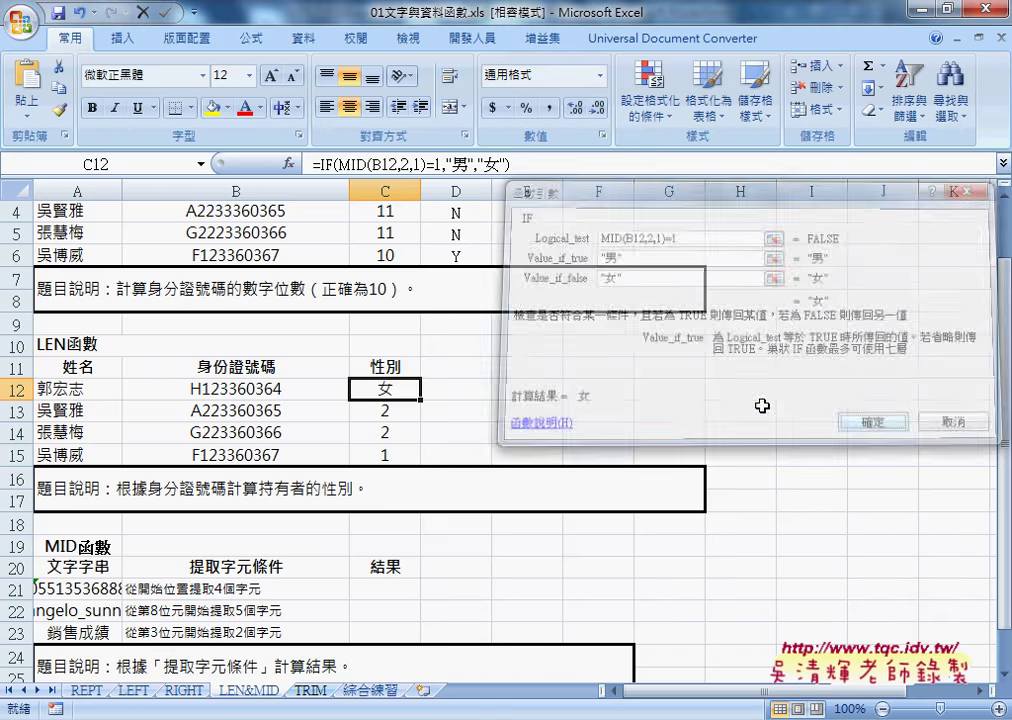
Fill the IF formula down to C15 and reopen C12's IF arguments
{"action": "left_click_drag", "start_coordinate": [420, 399], "coordinate": [420, 459]}
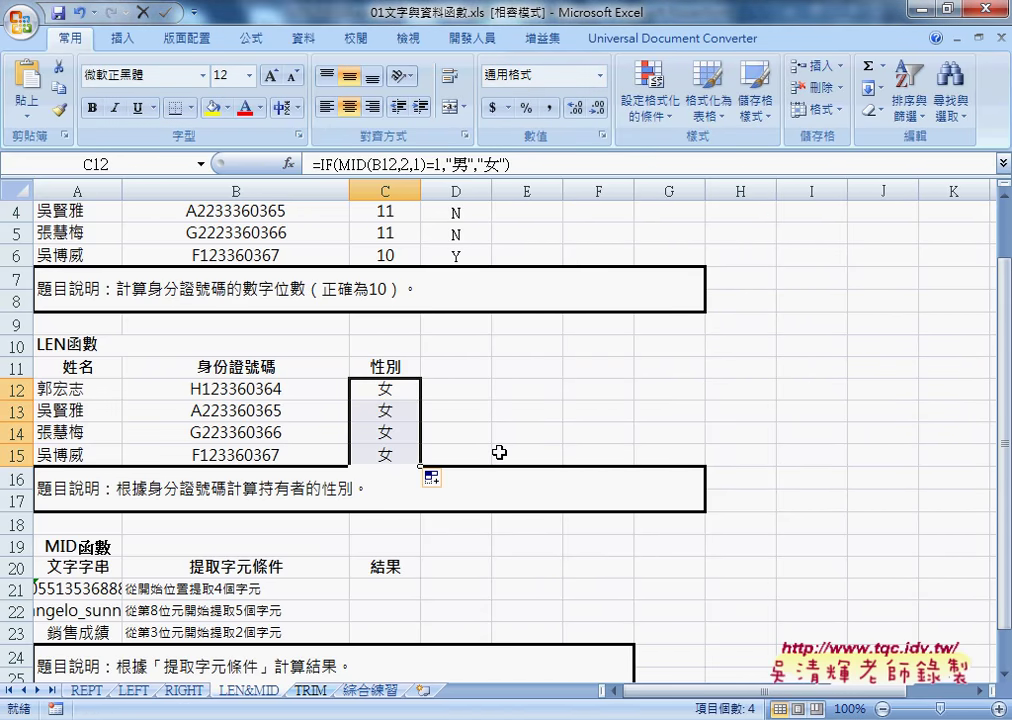
{"action": "left_click", "coordinate": [397, 388]}
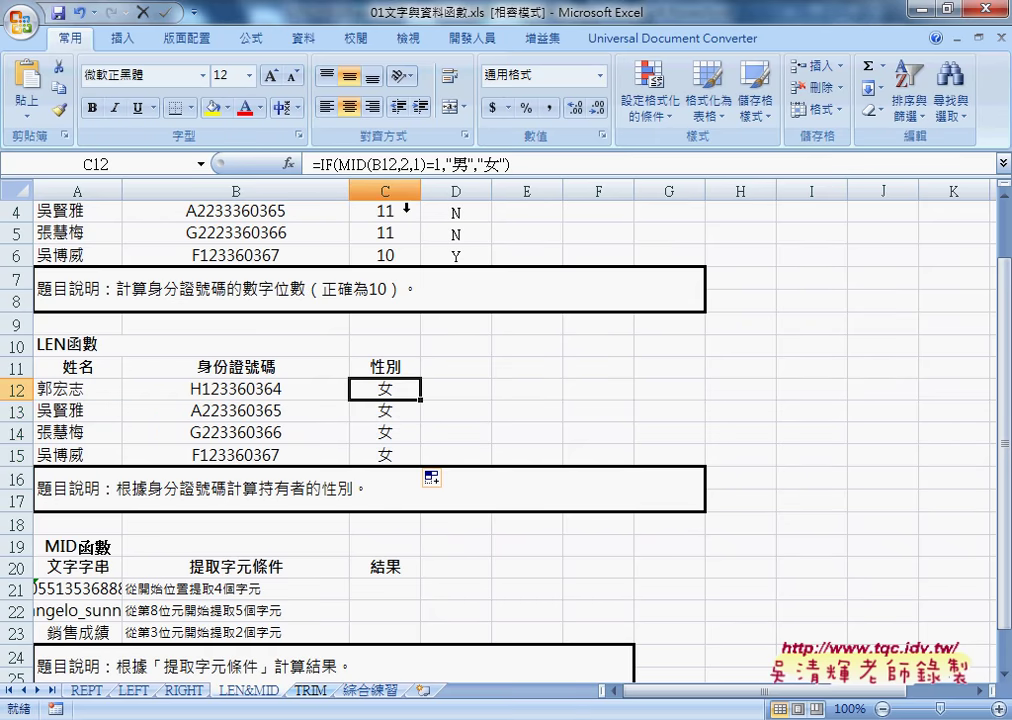
{"action": "left_click", "coordinate": [314, 163]}
{"action": "left_click", "coordinate": [288, 163]}
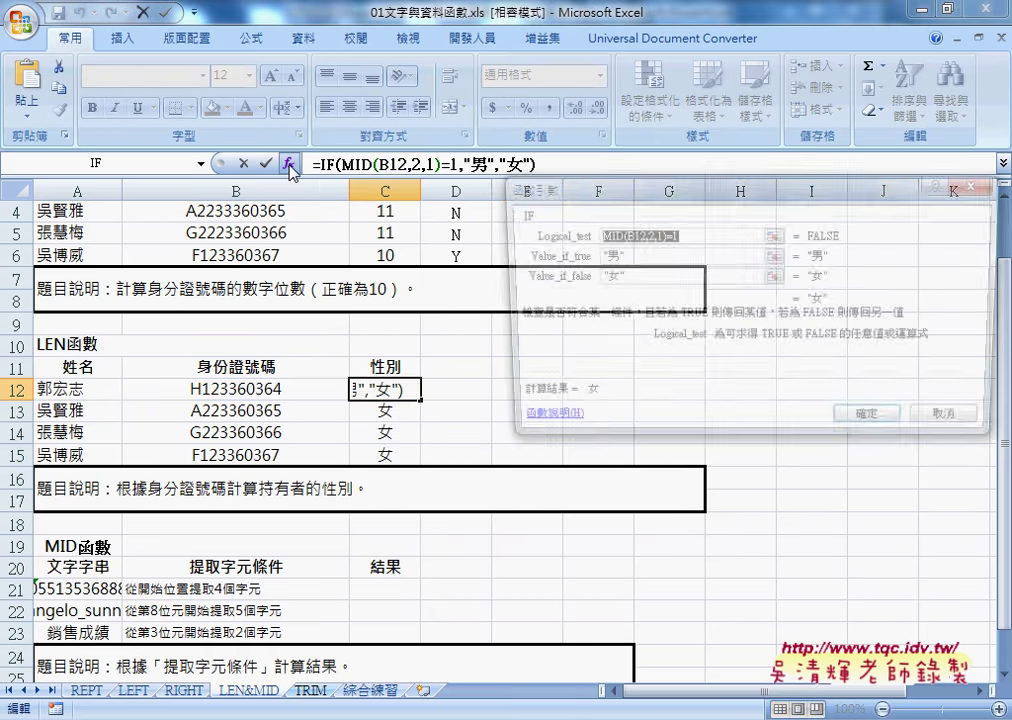
Change the logical test to MID(B12,2,1)="1" so C12 shows 男
{"action": "left_click", "coordinate": [672, 235]}
{"action": "key", "text": "BackSpace"}
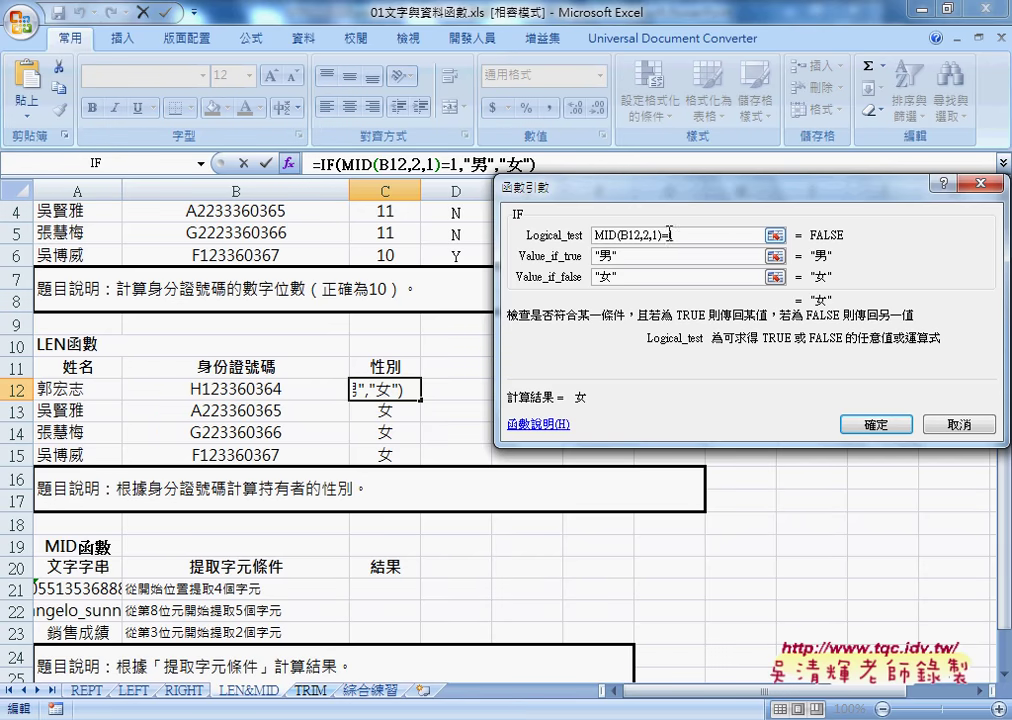
{"action": "key", "text": "BackSpace"}
{"action": "type", "text": "="}
{"action": "type", "text": "1"}
{"action": "left_click_drag", "start_coordinate": [661, 235], "coordinate": [594, 235]}
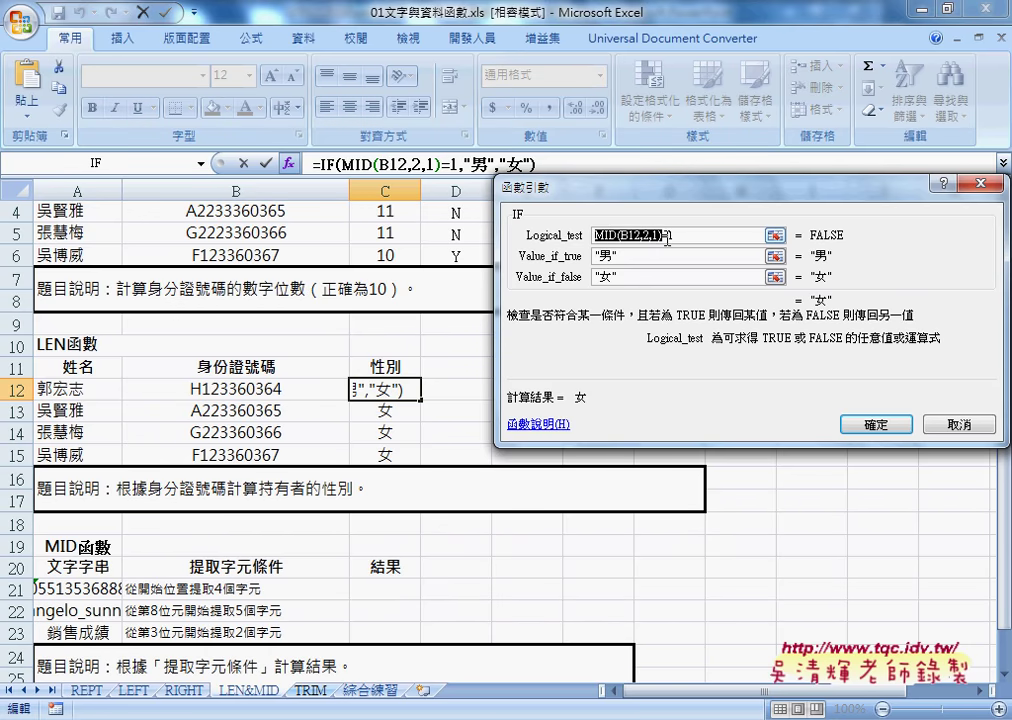
{"action": "left_click", "coordinate": [672, 235]}
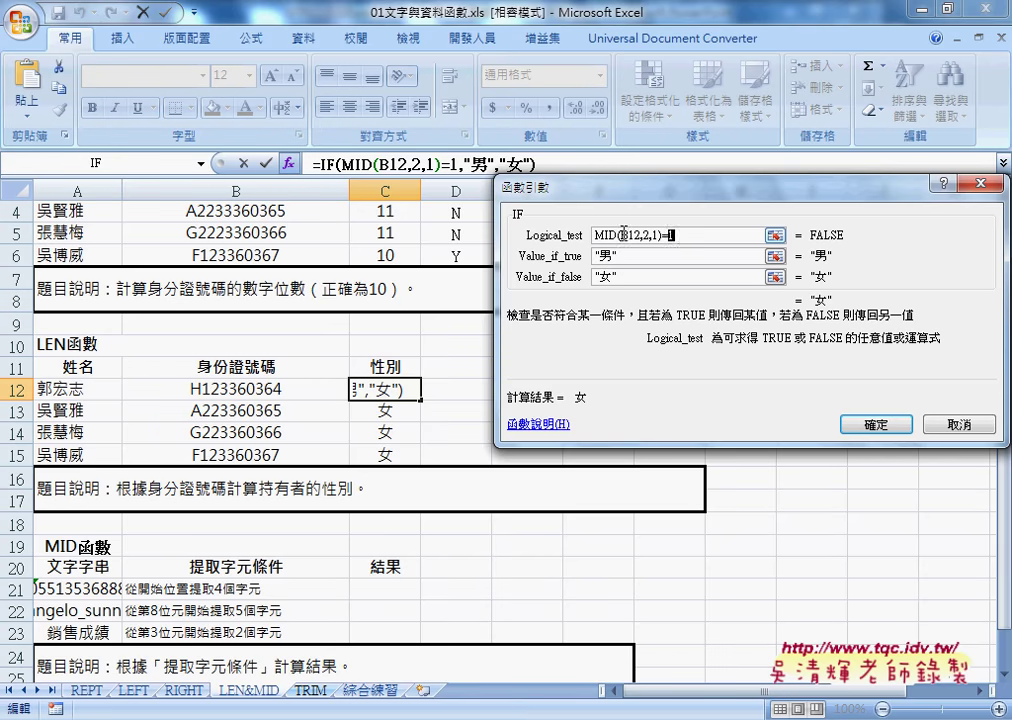
{"action": "double_click", "coordinate": [671, 235]}
{"action": "type", "text": "\"1"}
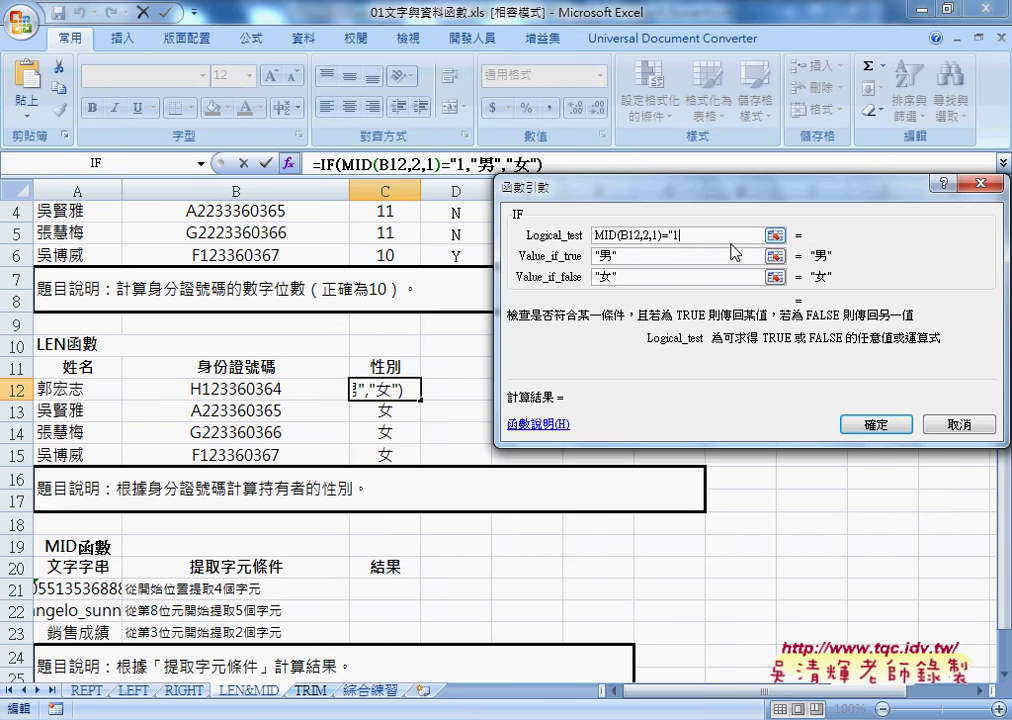
{"action": "type", "text": "\""}
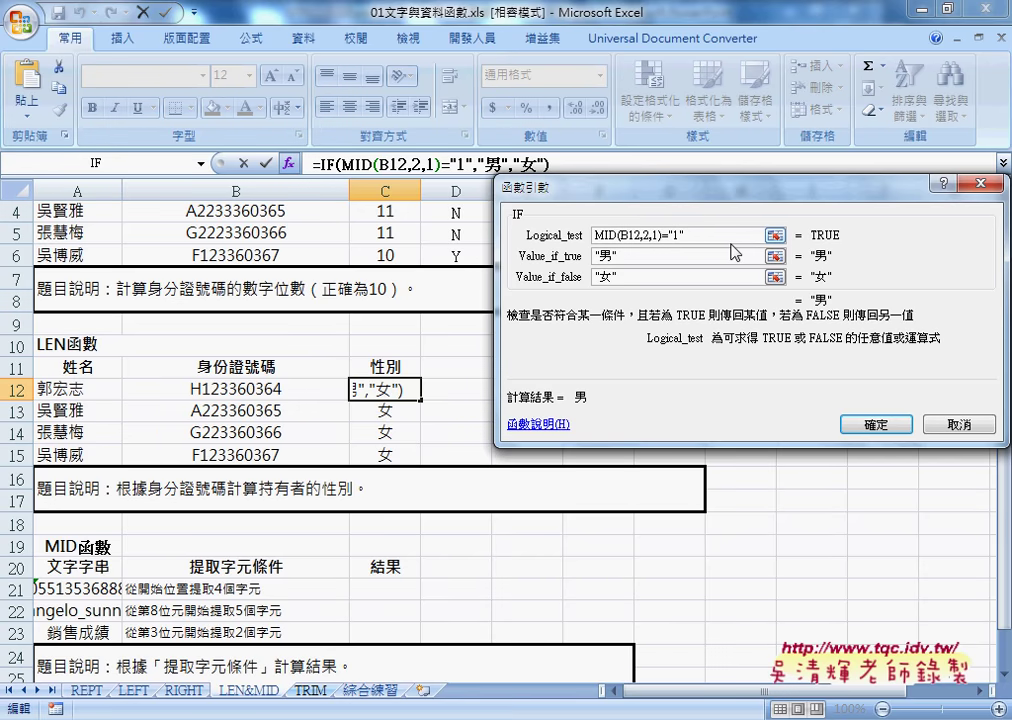
{"action": "key", "text": "BackSpace"}
{"action": "key", "text": "Left"}
{"action": "key", "text": "BackSpace"}
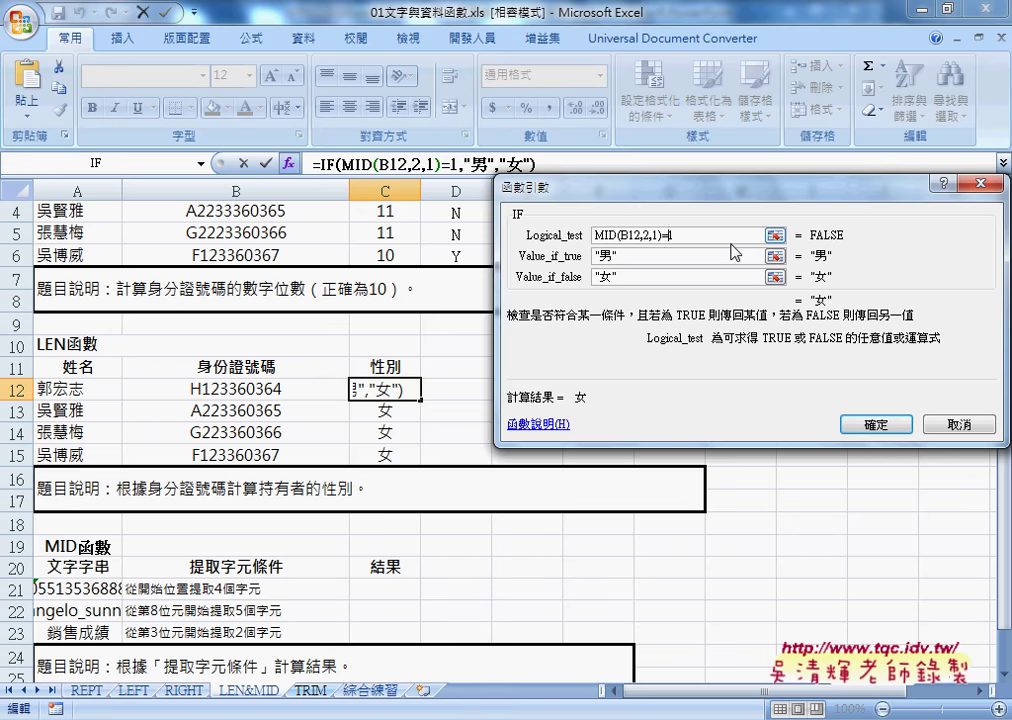
{"action": "type", "text": "\"女"}
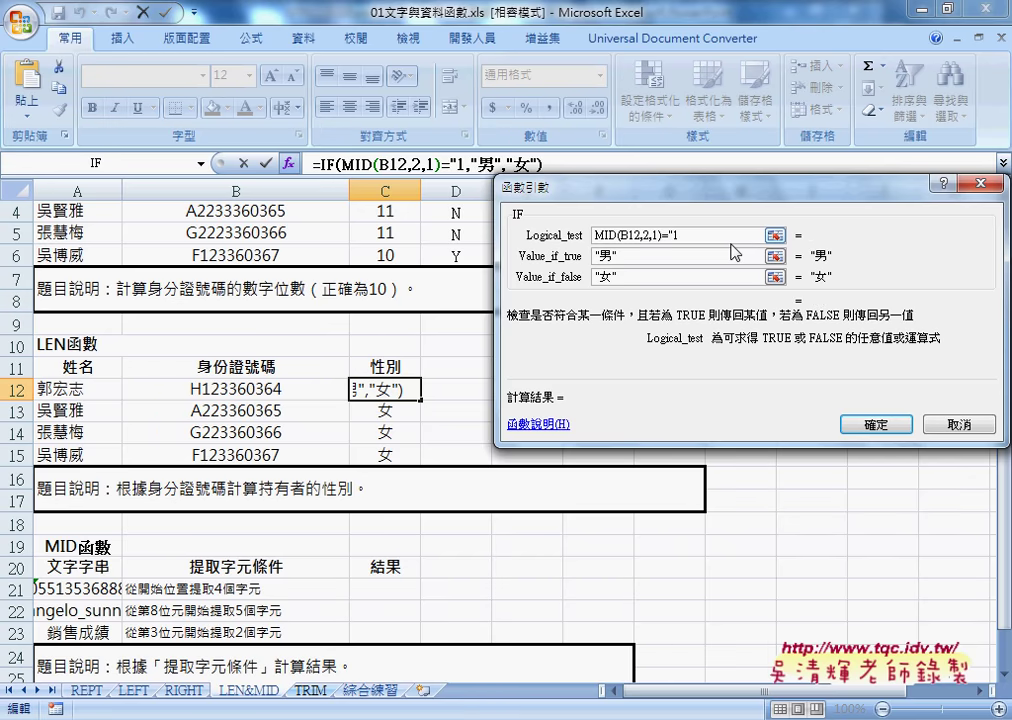
{"action": "type", "text": "\""}
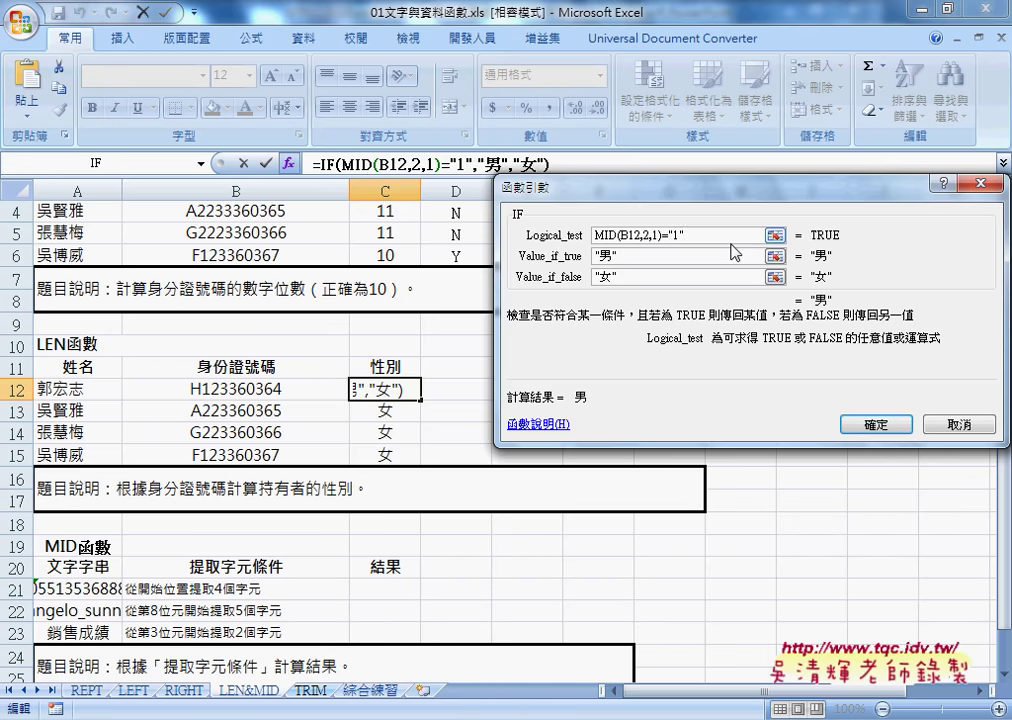
{"action": "key", "text": "Return"}
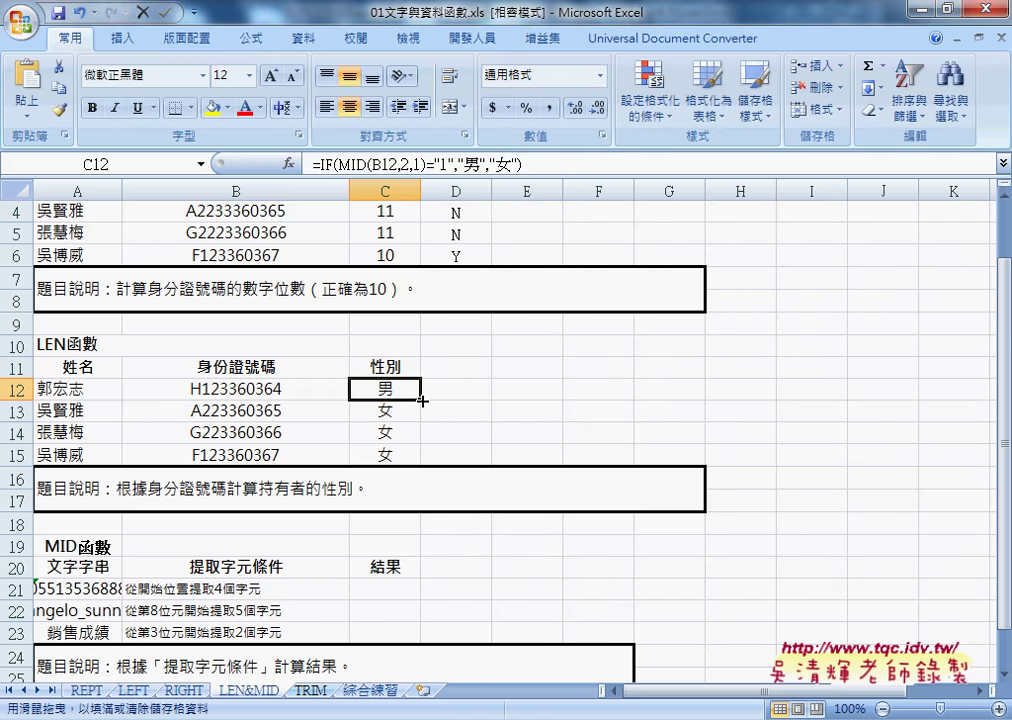
Fill the gender formula down to C15 and copy C12's full formula text
{"action": "left_click_drag", "start_coordinate": [421, 399], "coordinate": [430, 463]}
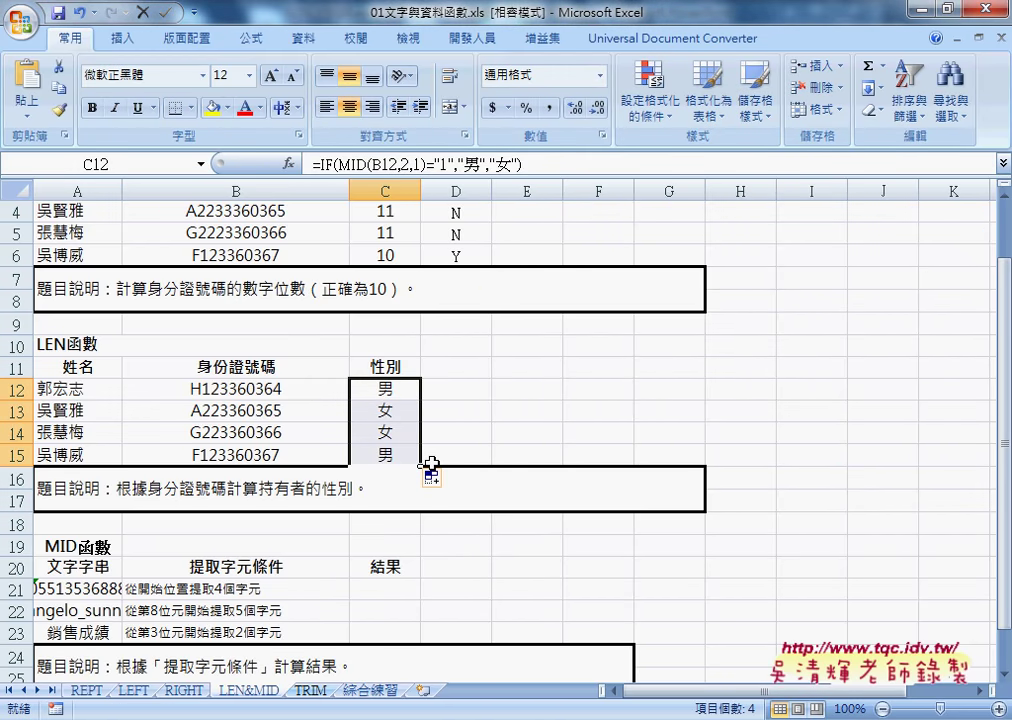
{"action": "left_click", "coordinate": [457, 390]}
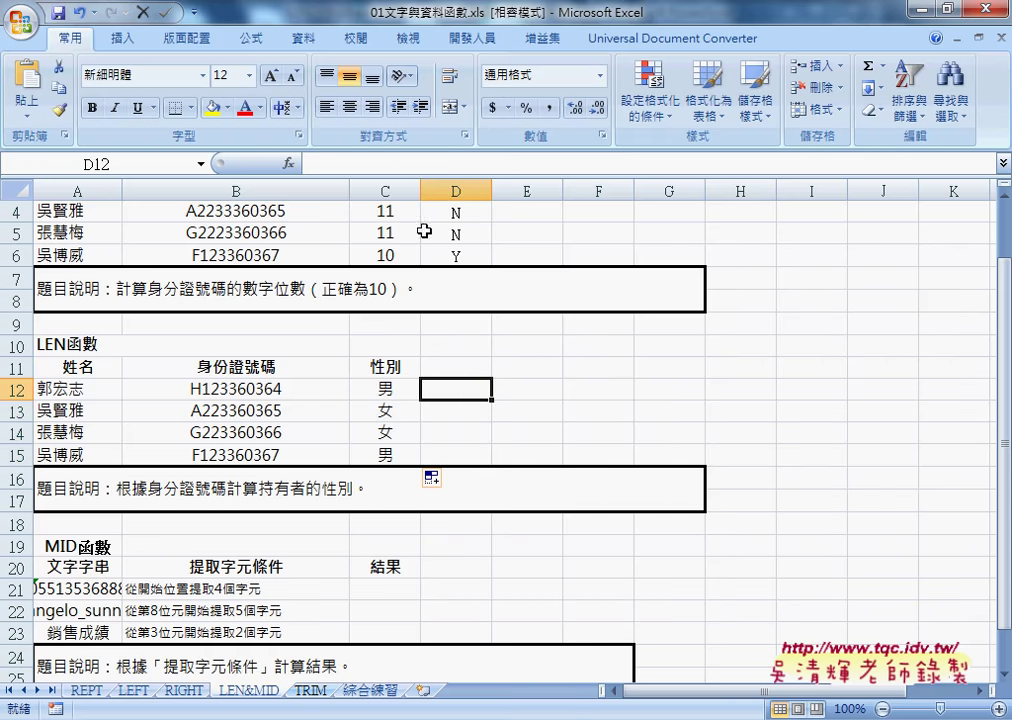
{"action": "left_click", "coordinate": [380, 392]}
{"action": "left_click", "coordinate": [592, 163]}
{"action": "left_click_drag", "start_coordinate": [592, 163], "coordinate": [313, 163]}
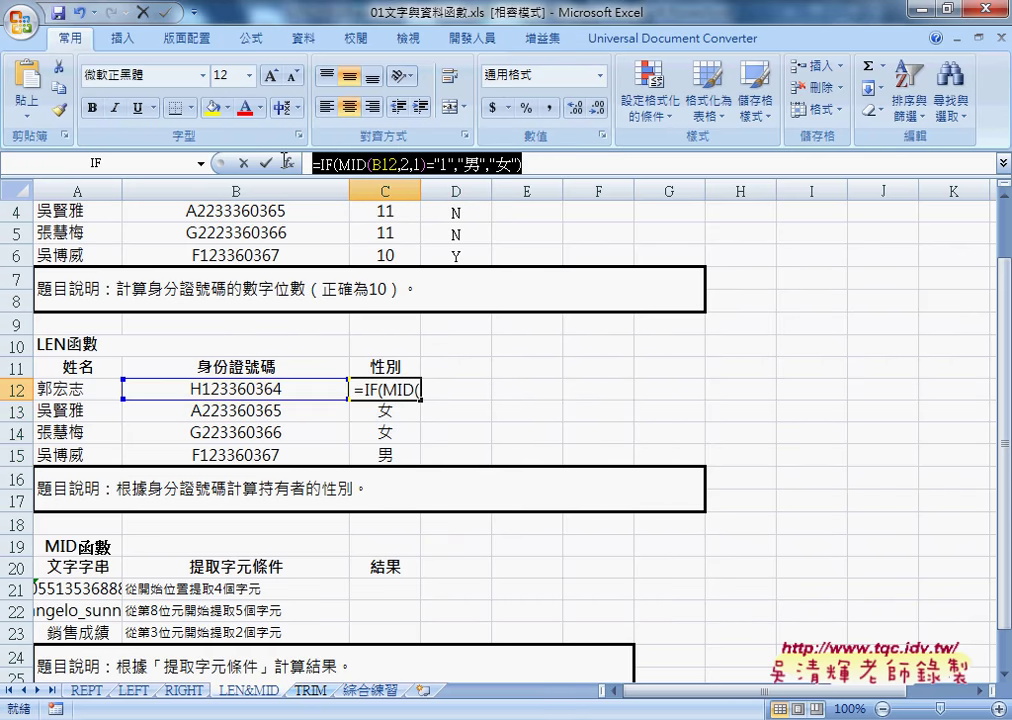
{"action": "right_click", "coordinate": [388, 168]}
{"action": "left_click", "coordinate": [430, 200]}
{"action": "left_click", "coordinate": [267, 163]}
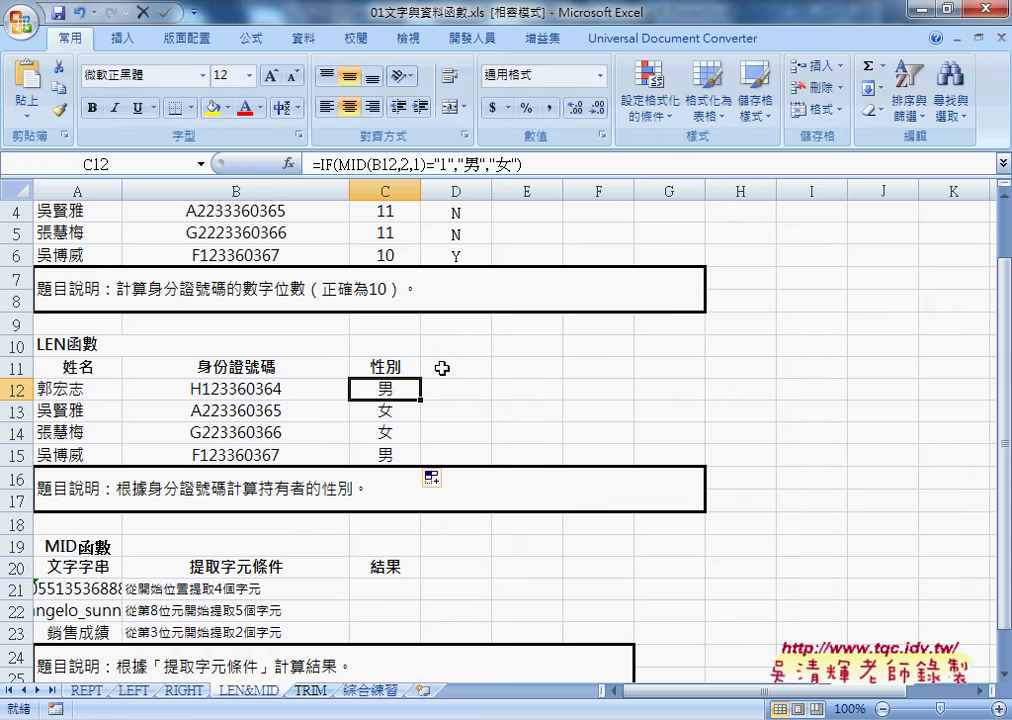
Paste the copied IF formula into D12's formula bar
{"action": "left_click", "coordinate": [465, 400]}
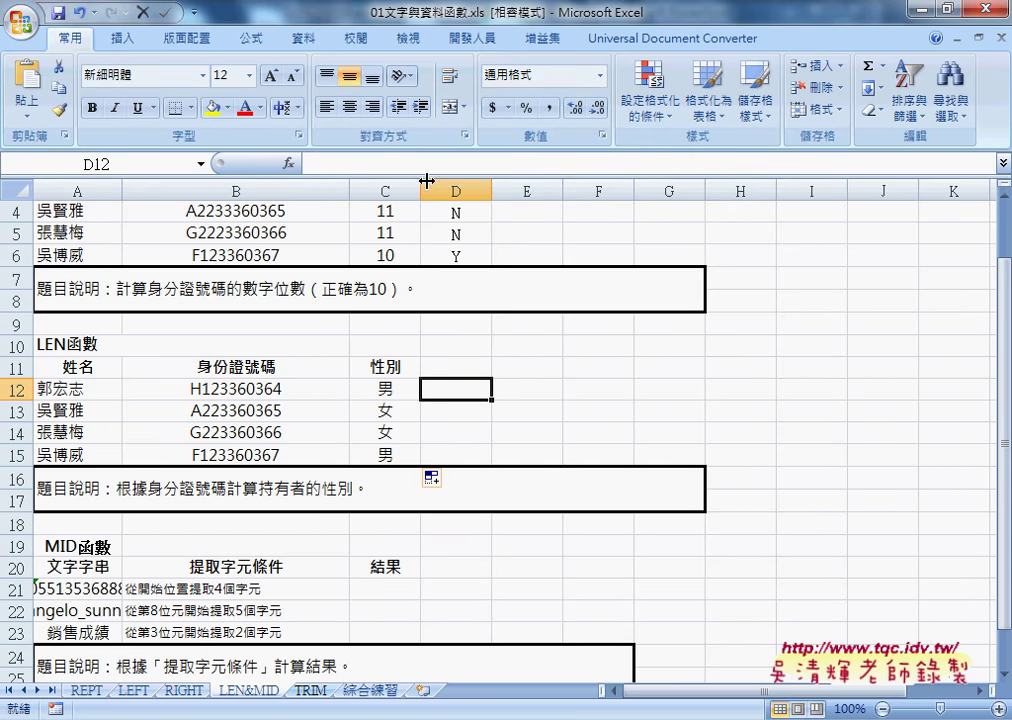
{"action": "right_click", "coordinate": [386, 167]}
{"action": "left_click", "coordinate": [400, 219]}
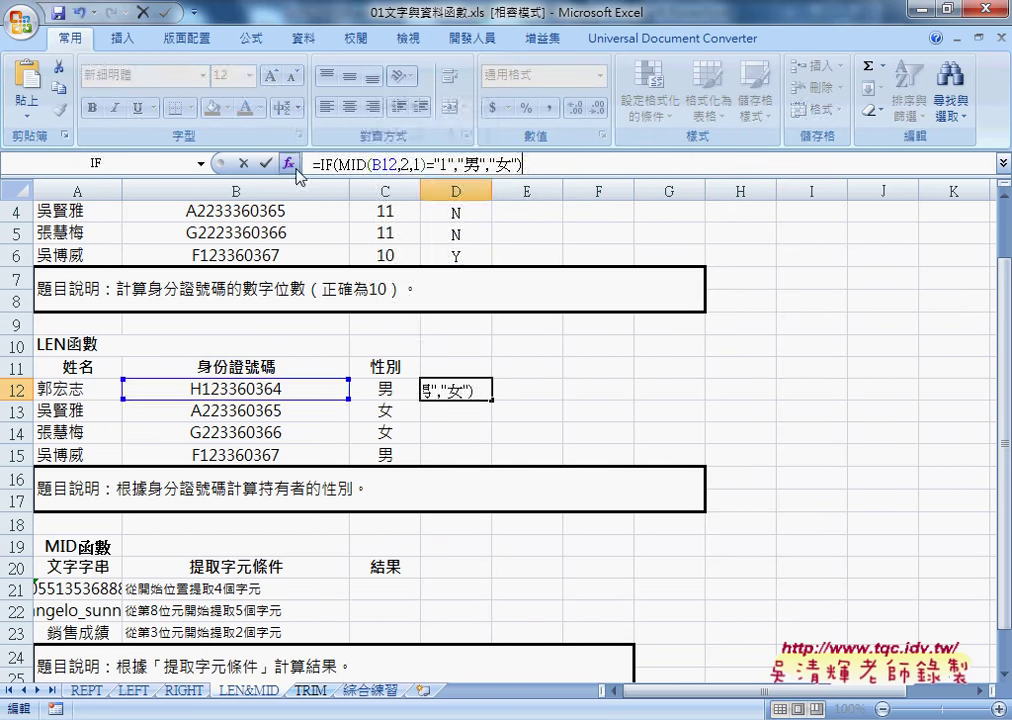
{"action": "left_click", "coordinate": [321, 163]}
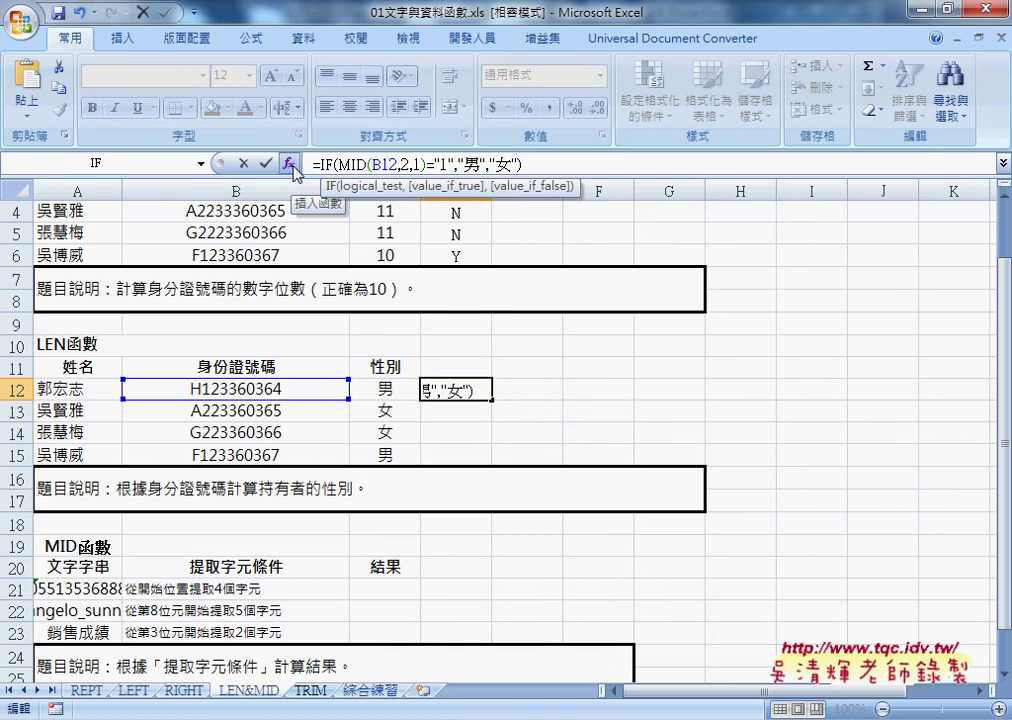
Remove the quotes around 1 in D12's test so it reads MID(B12,2,1)=1
{"action": "left_click", "coordinate": [289, 164]}
{"action": "left_click", "coordinate": [673, 234]}
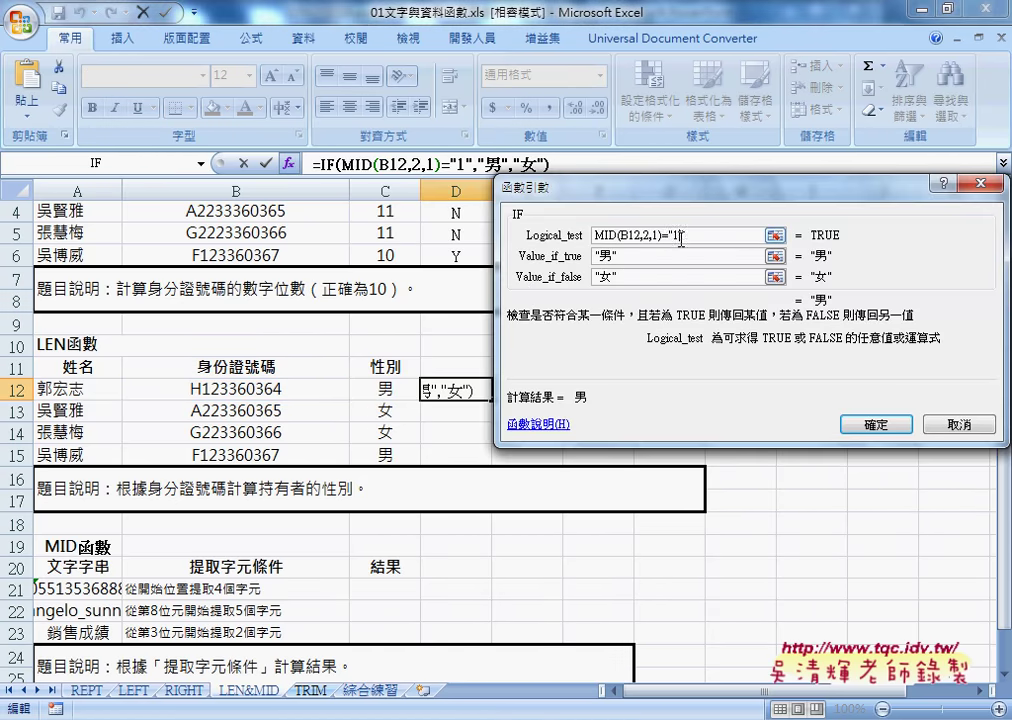
{"action": "key", "text": "BackSpace"}
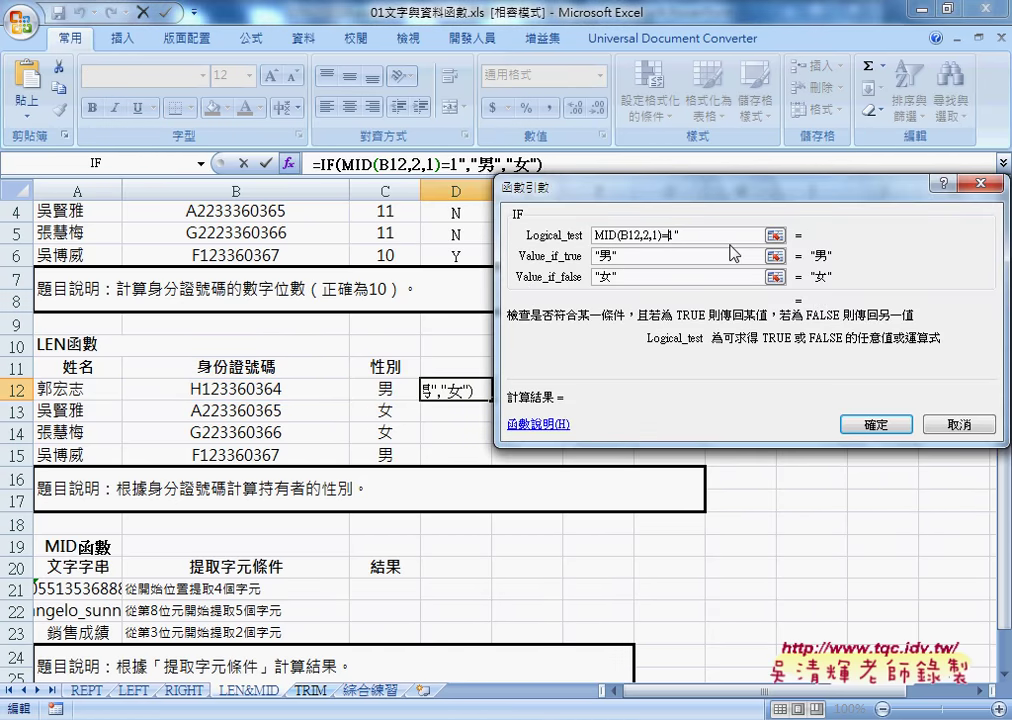
{"action": "key", "text": "Delete"}
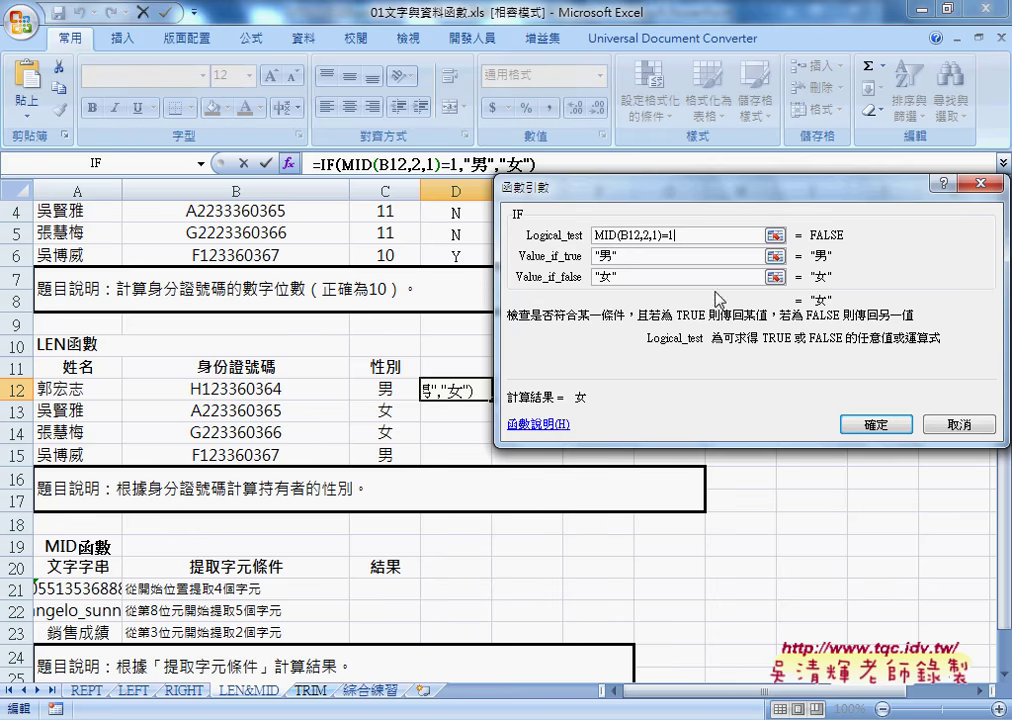
{"action": "left_click", "coordinate": [884, 425]}
For E12, browse the 文字 functions, pick VALUE, then cancel the Insert Function dialog
{"action": "left_click", "coordinate": [552, 392]}
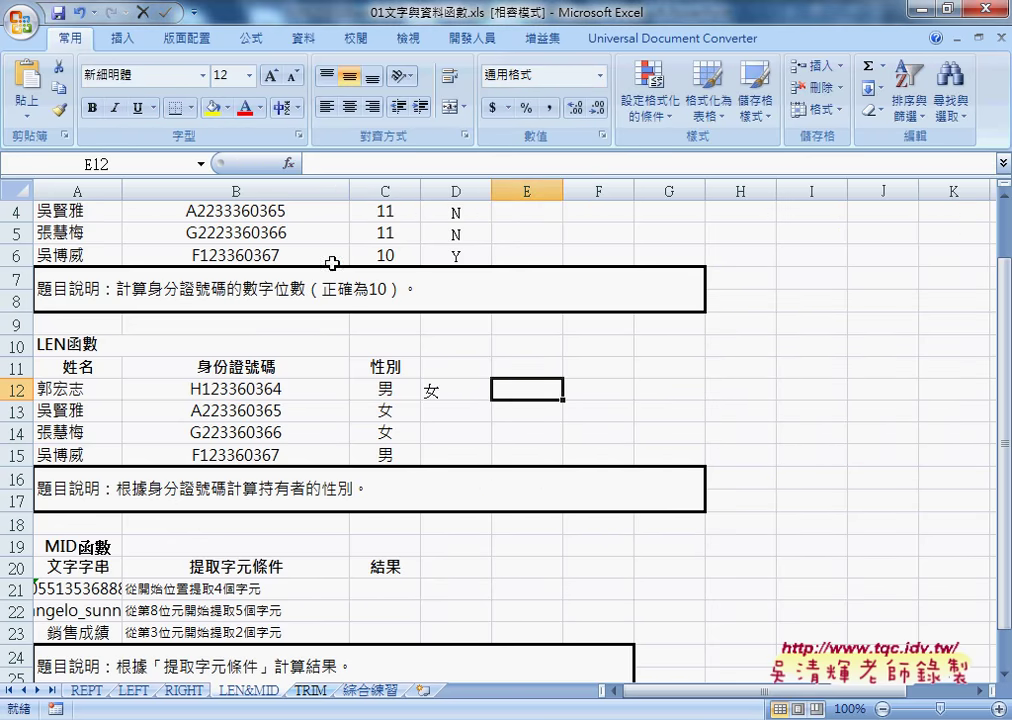
{"action": "left_click", "coordinate": [289, 163]}
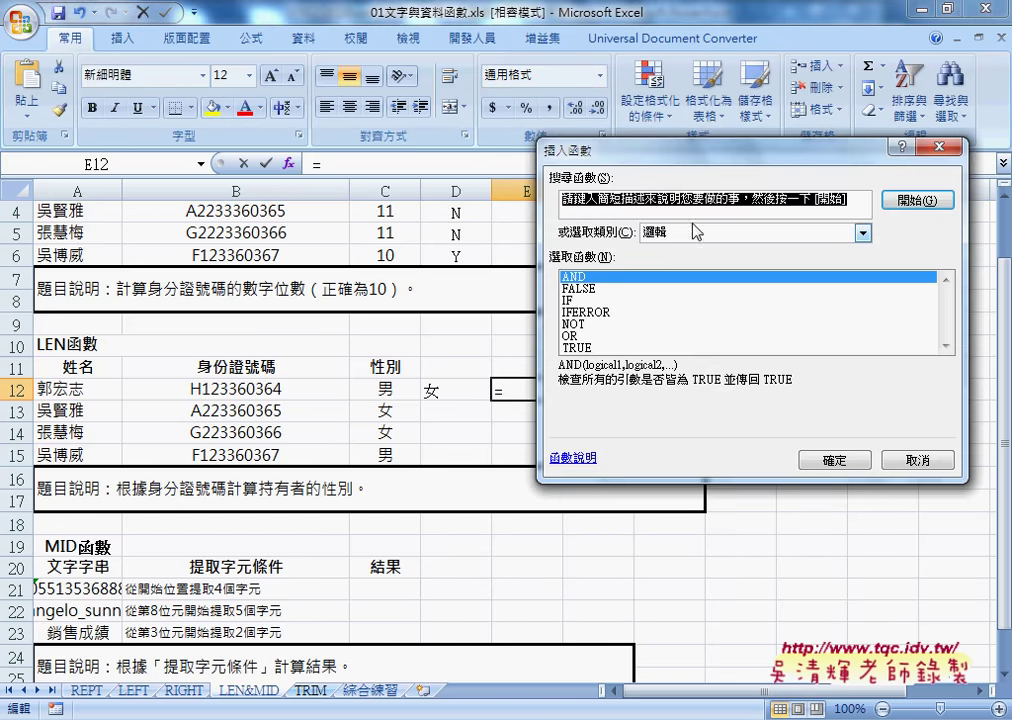
{"action": "left_click", "coordinate": [698, 233]}
{"action": "left_click", "coordinate": [675, 344]}
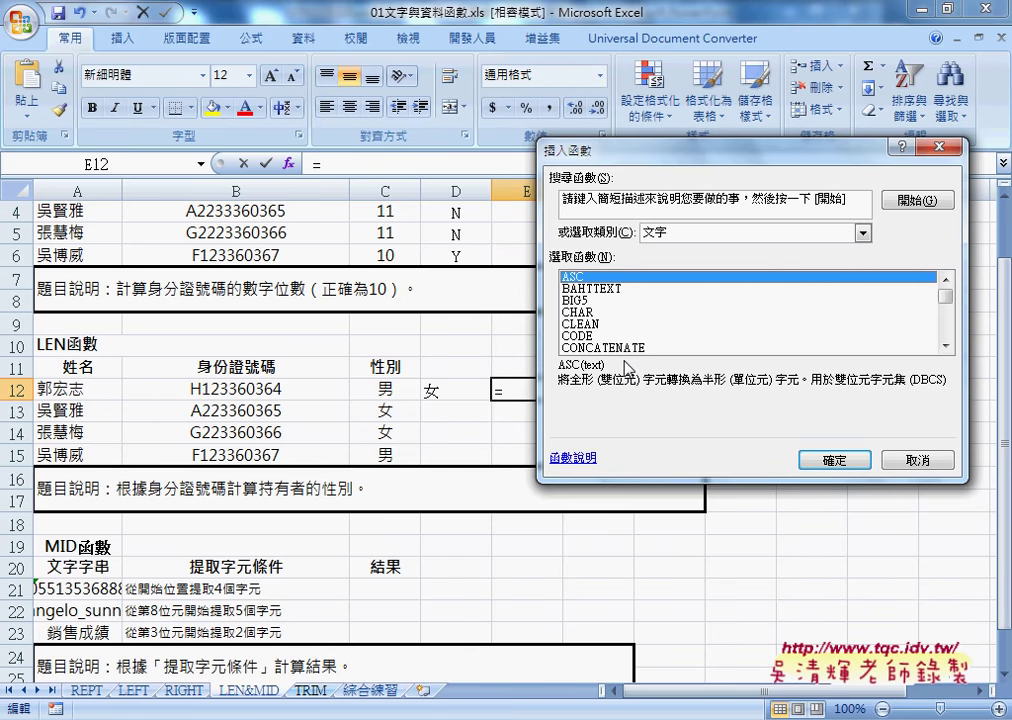
{"action": "key", "text": "Down"}
{"action": "key", "text": "Down"}
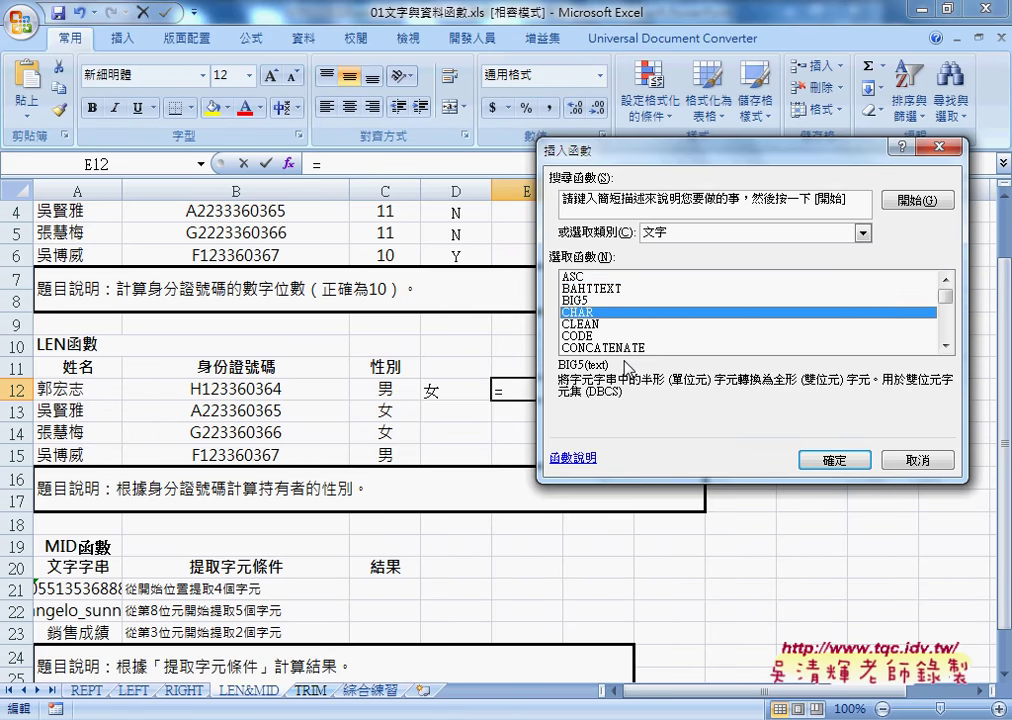
{"action": "key", "text": "Down"}
{"action": "key", "text": "Down"}
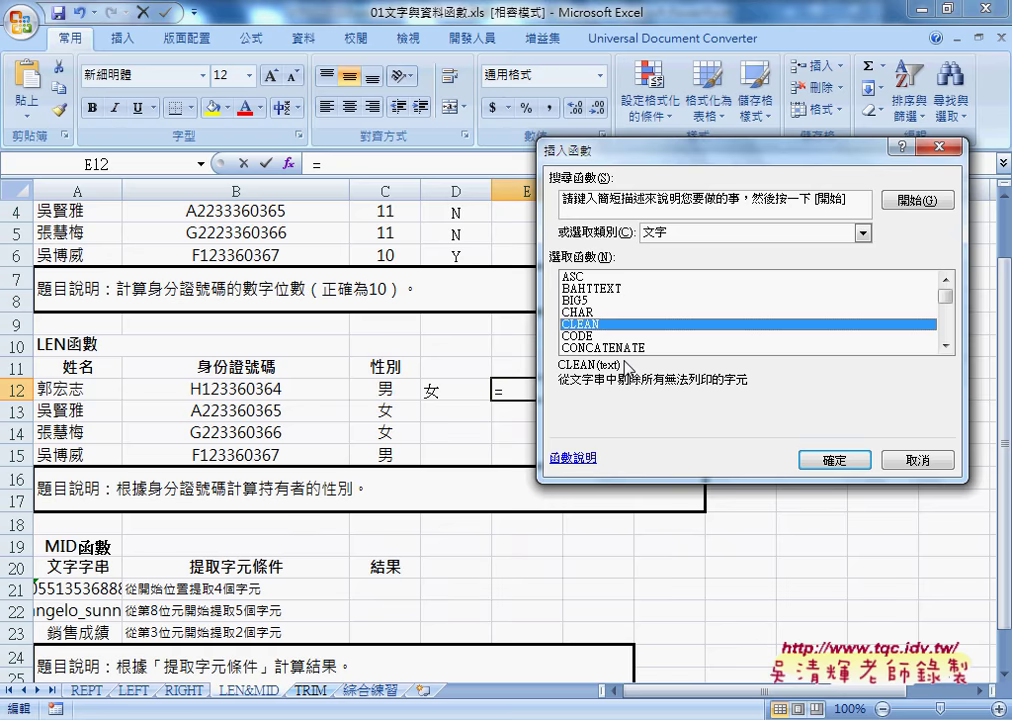
{"action": "key", "text": "Down"}
{"action": "key", "text": "Down"}
{"action": "key", "text": "Down"}
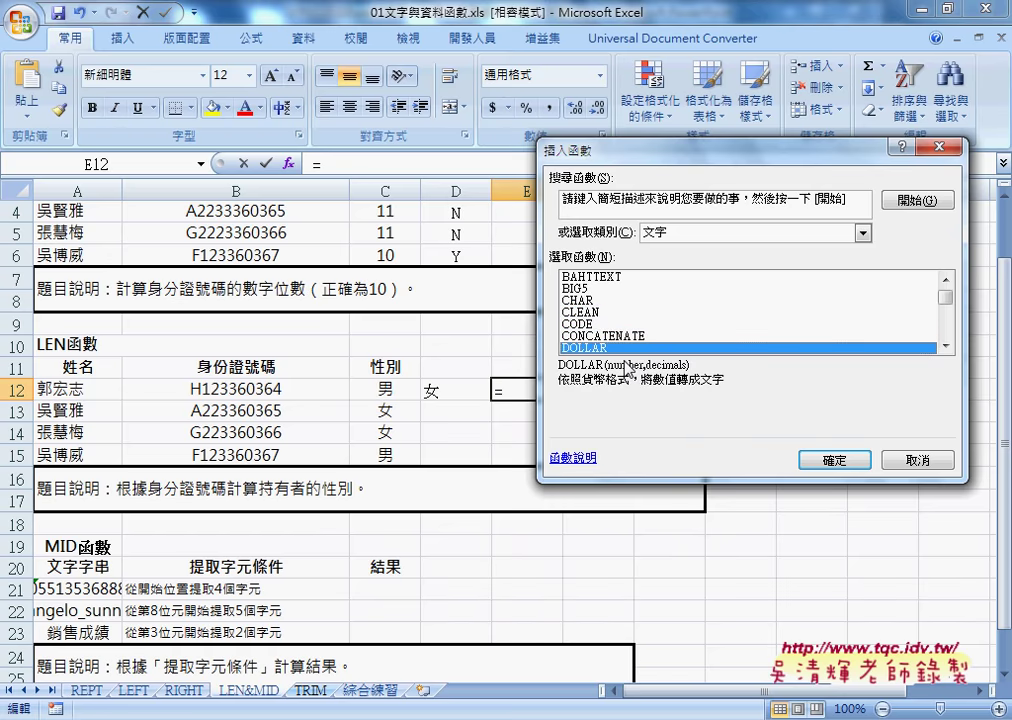
{"action": "key", "text": "Down"}
{"action": "key", "text": "Down"}
{"action": "key", "text": "Down"}
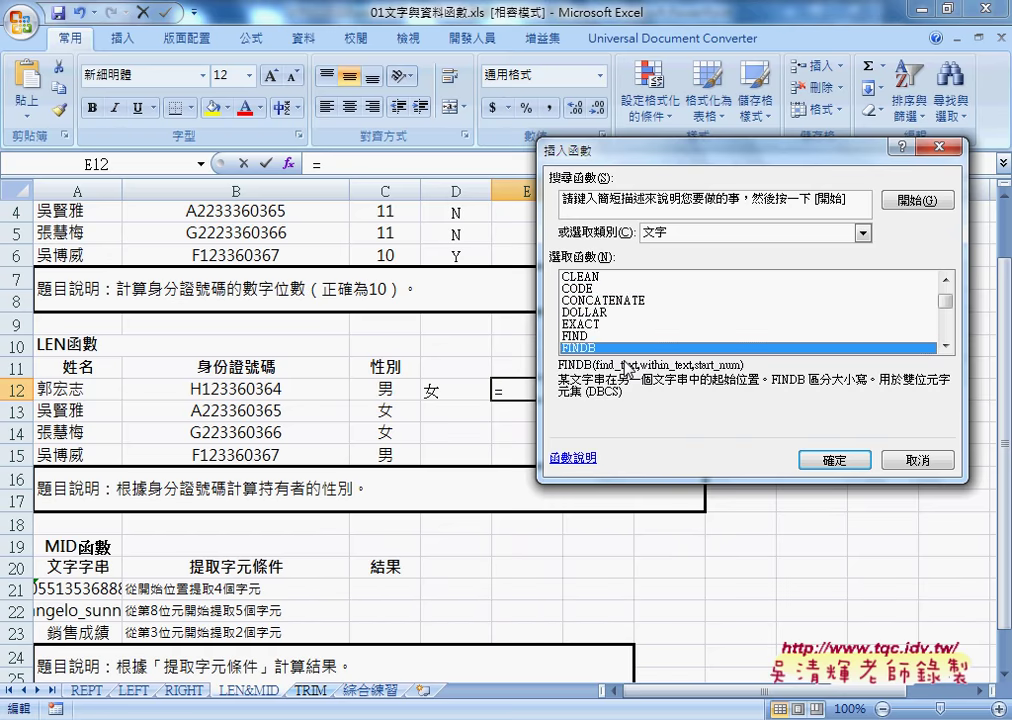
{"action": "key", "text": "Down"}
{"action": "key", "text": "Down"}
{"action": "key", "text": "Down"}
{"action": "key", "text": "Down"}
{"action": "key", "text": "Down"}
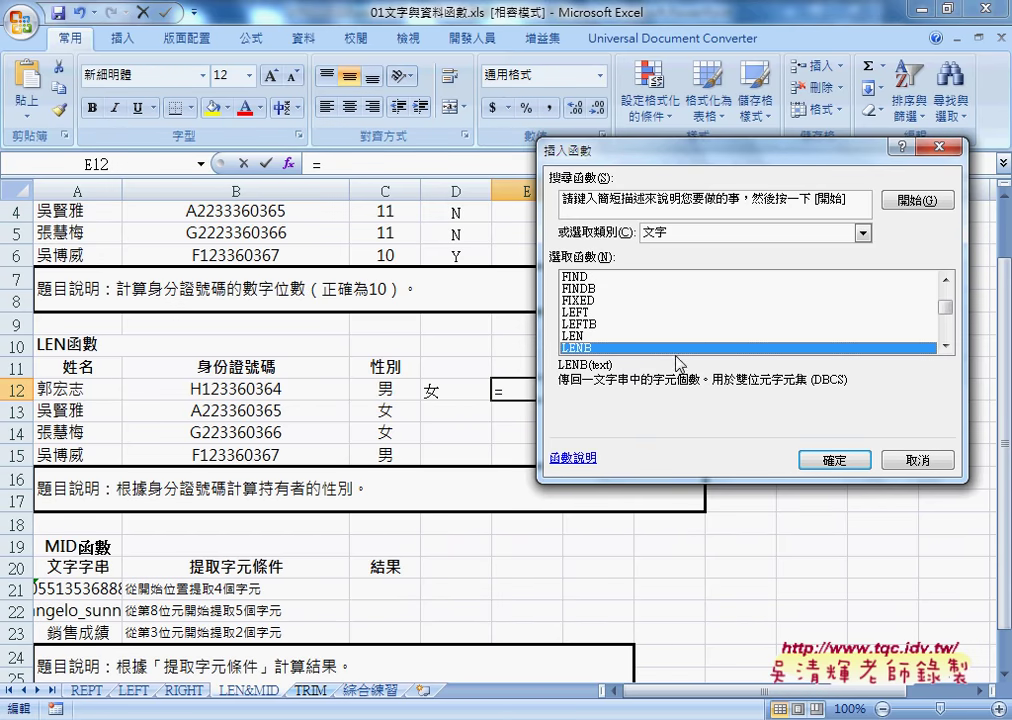
{"action": "left_click_drag", "start_coordinate": [945, 307], "coordinate": [947, 342]}
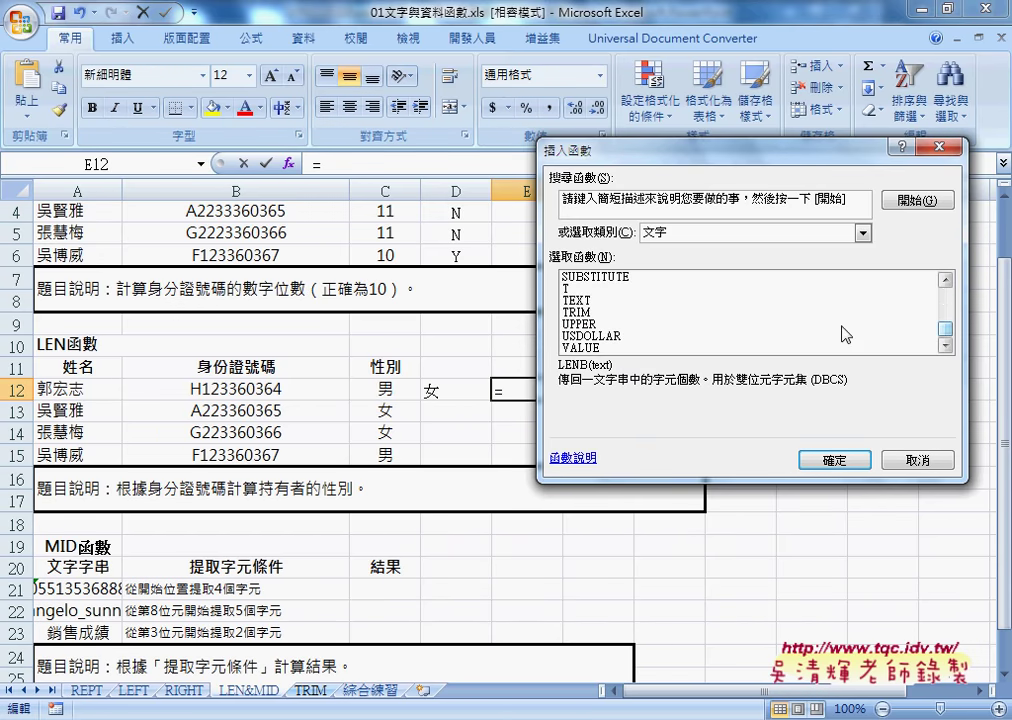
{"action": "left_click", "coordinate": [590, 348]}
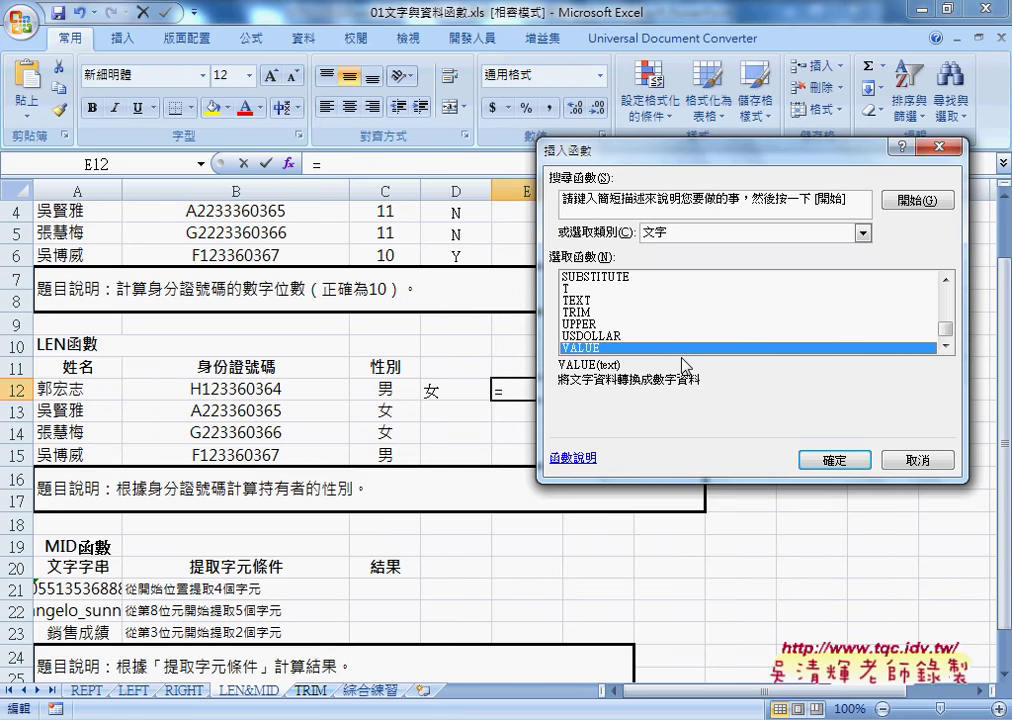
{"action": "left_click", "coordinate": [914, 461]}
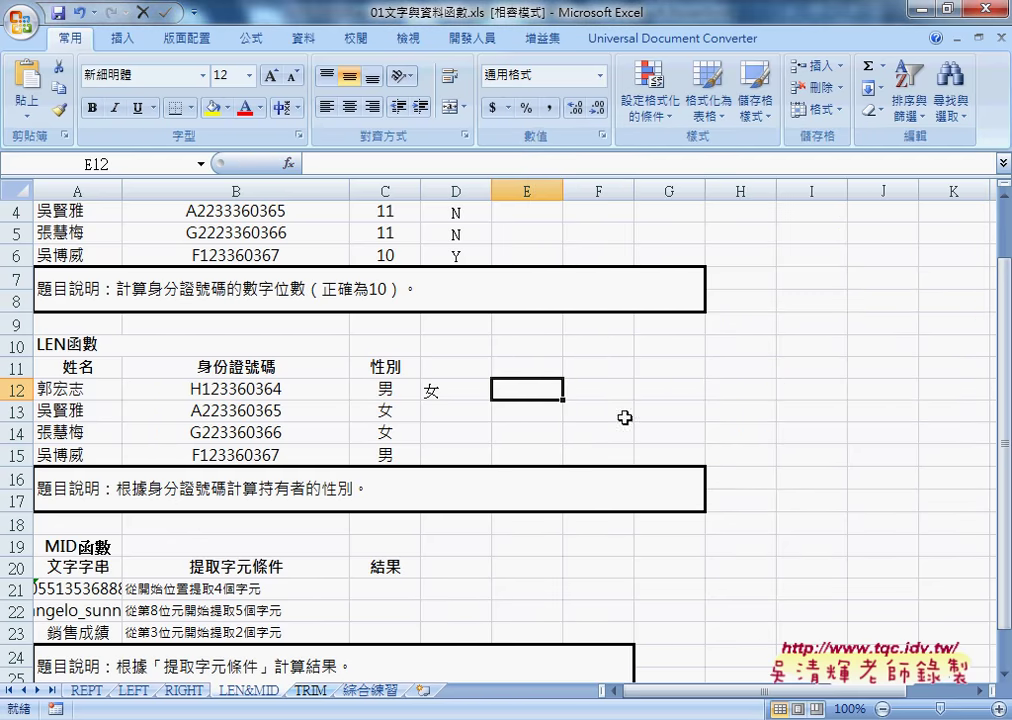
Change D12's IF logical test to value(MID(B12,2,1))=1 in Function Arguments and confirm
{"action": "left_click", "coordinate": [437, 397]}
{"action": "left_click", "coordinate": [314, 163]}
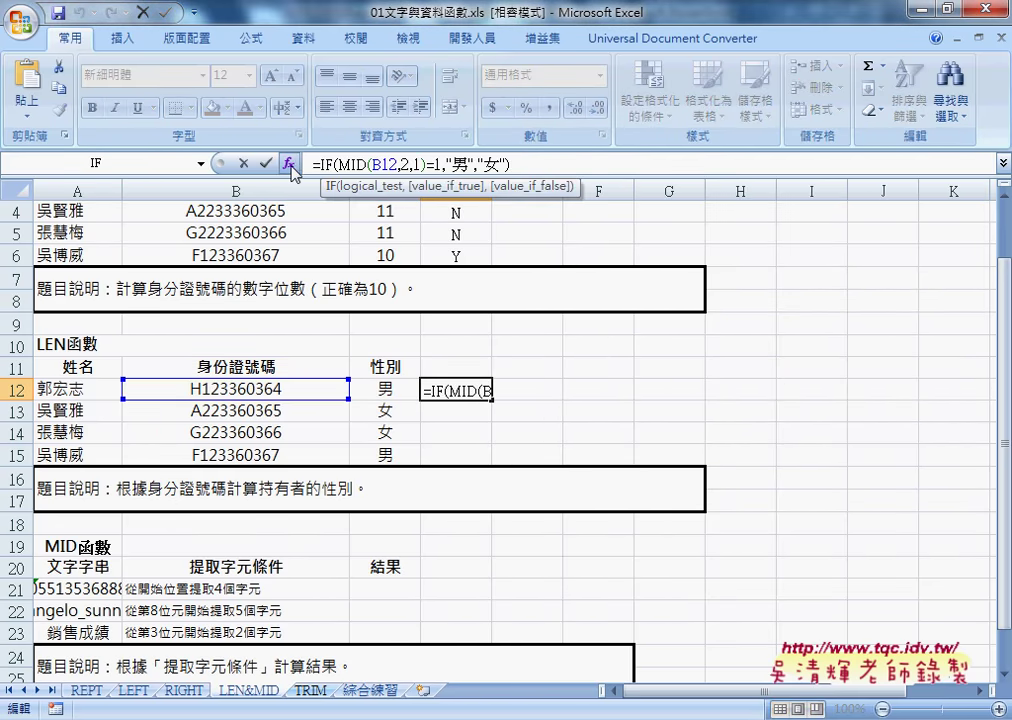
{"action": "left_click", "coordinate": [289, 163]}
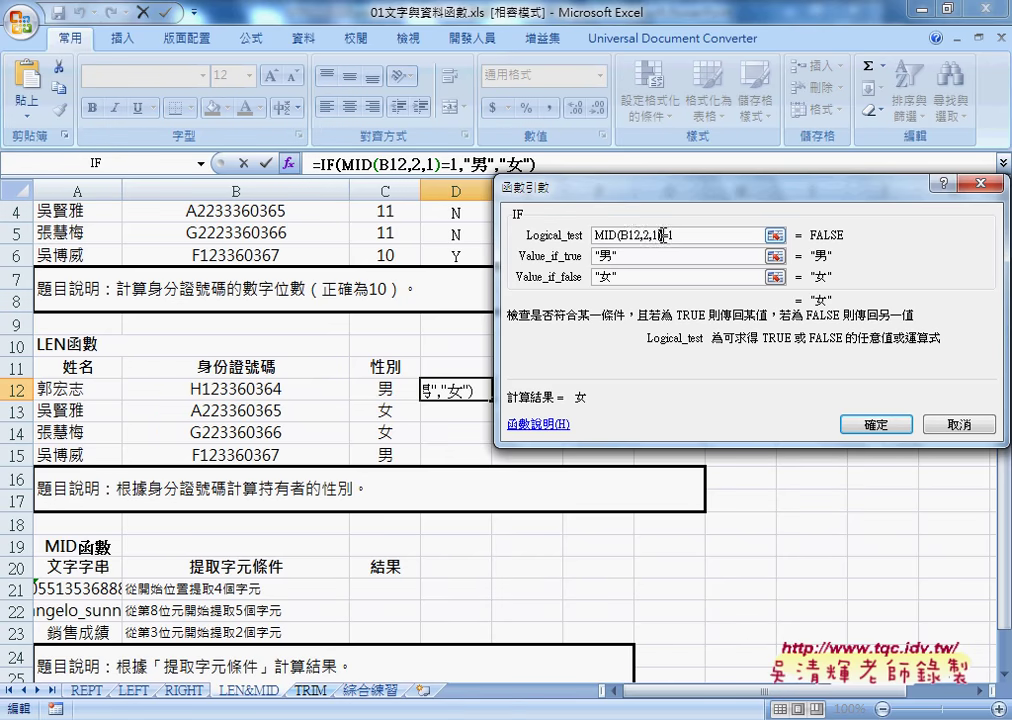
{"action": "left_click_drag", "start_coordinate": [662, 235], "coordinate": [596, 235]}
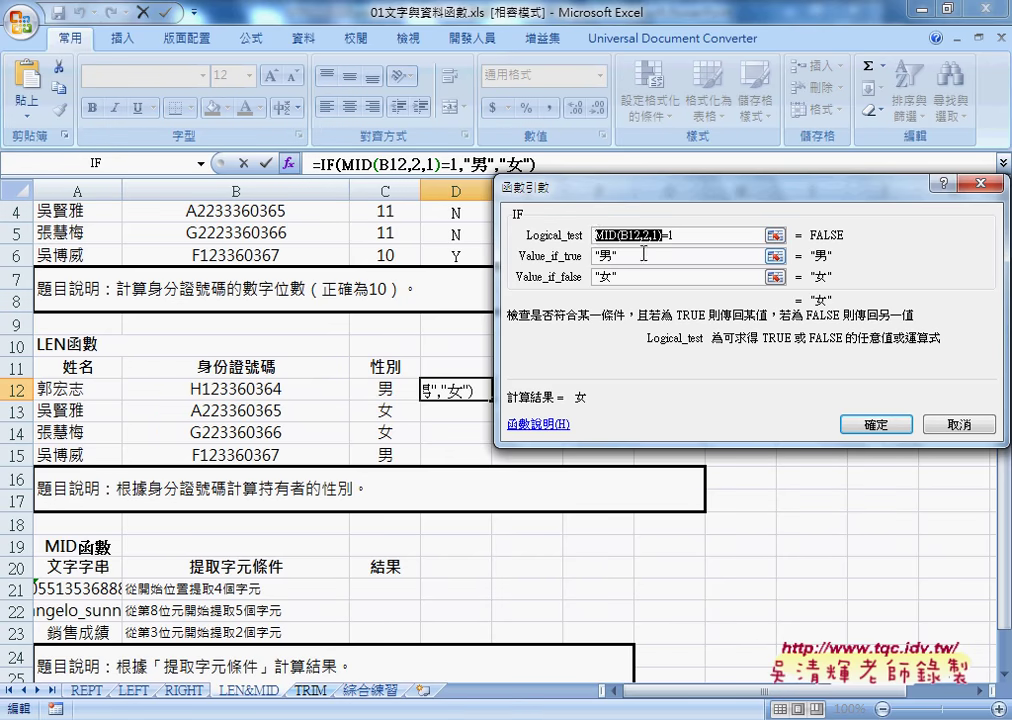
{"action": "key", "text": "Left"}
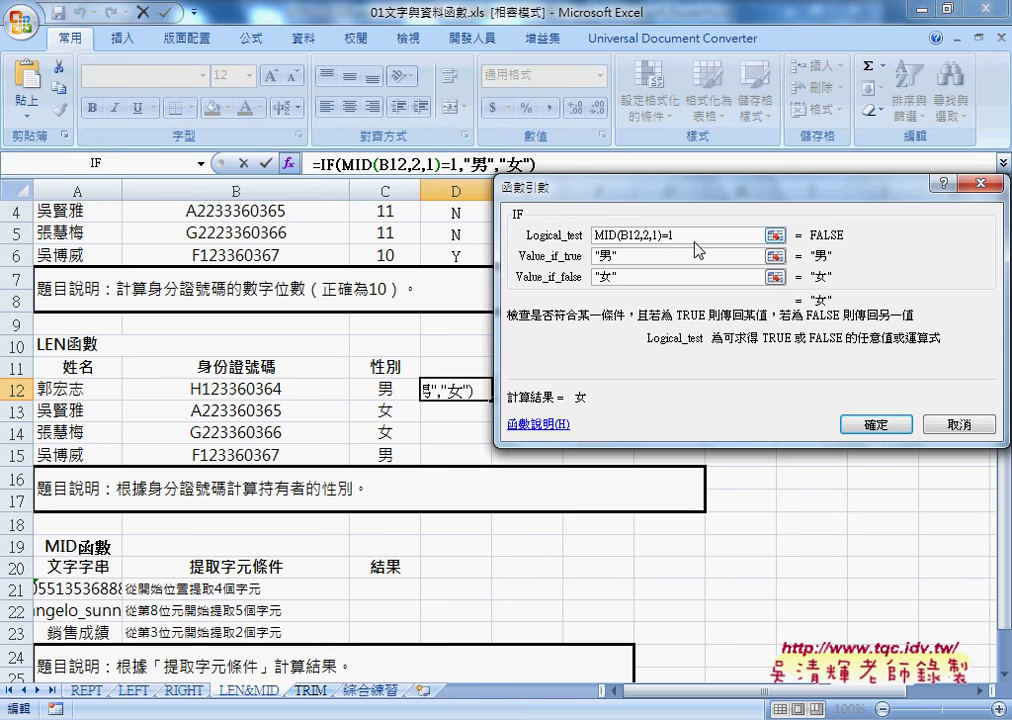
{"action": "type", "text": "v"}
{"action": "type", "text": "valu"}
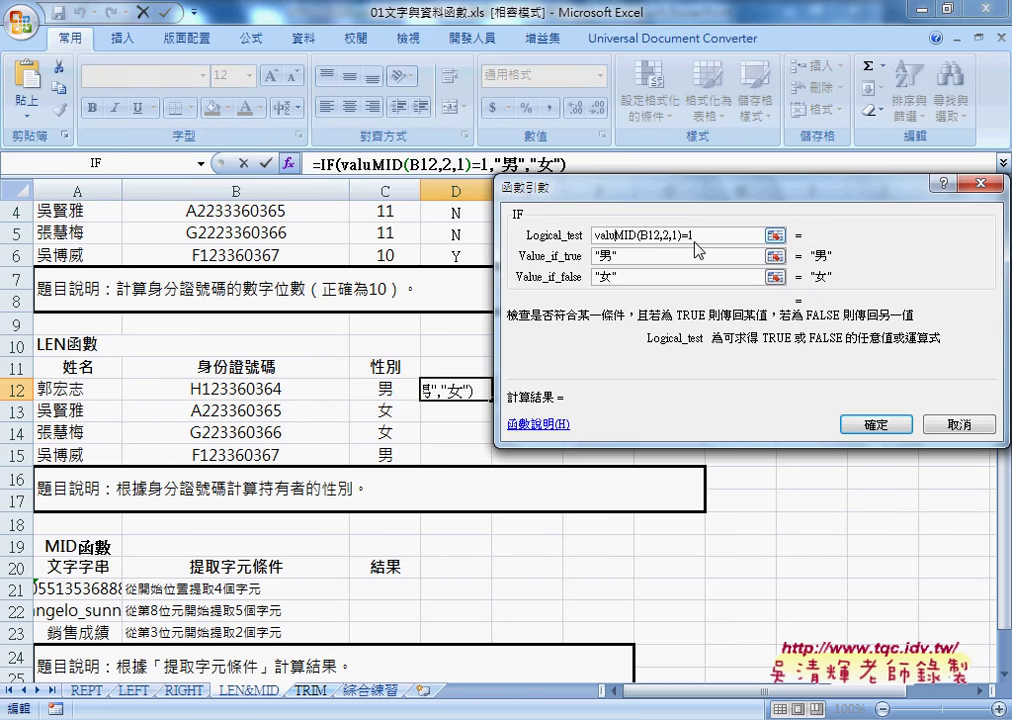
{"action": "type", "text": "e("}
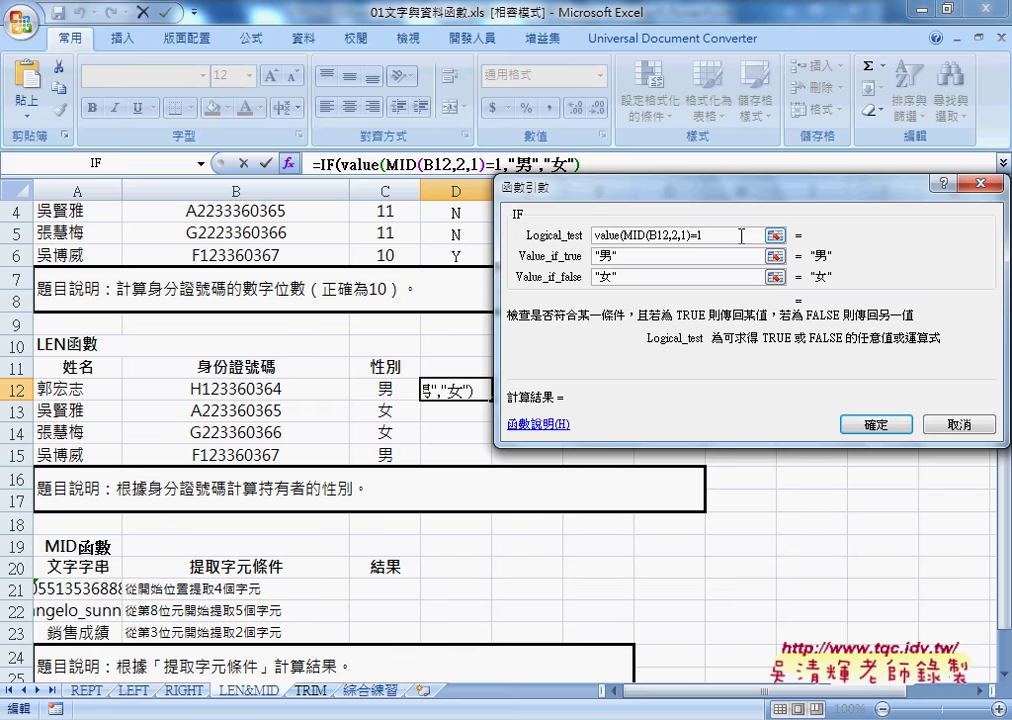
{"action": "type", "text": ")"}
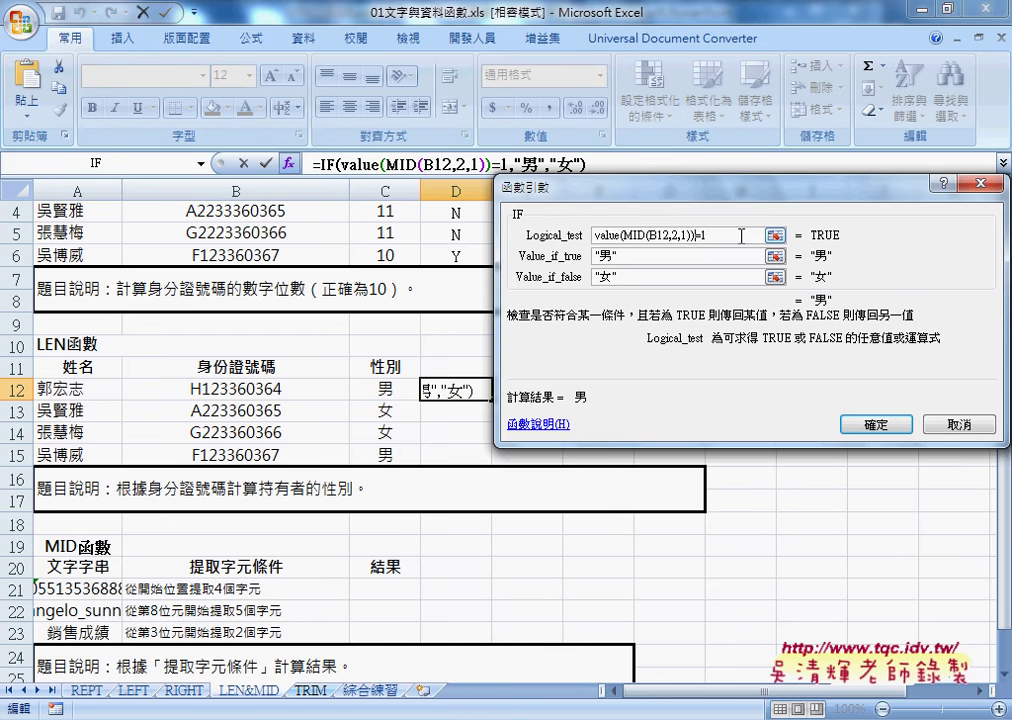
{"action": "left_click_drag", "start_coordinate": [622, 235], "coordinate": [697, 235]}
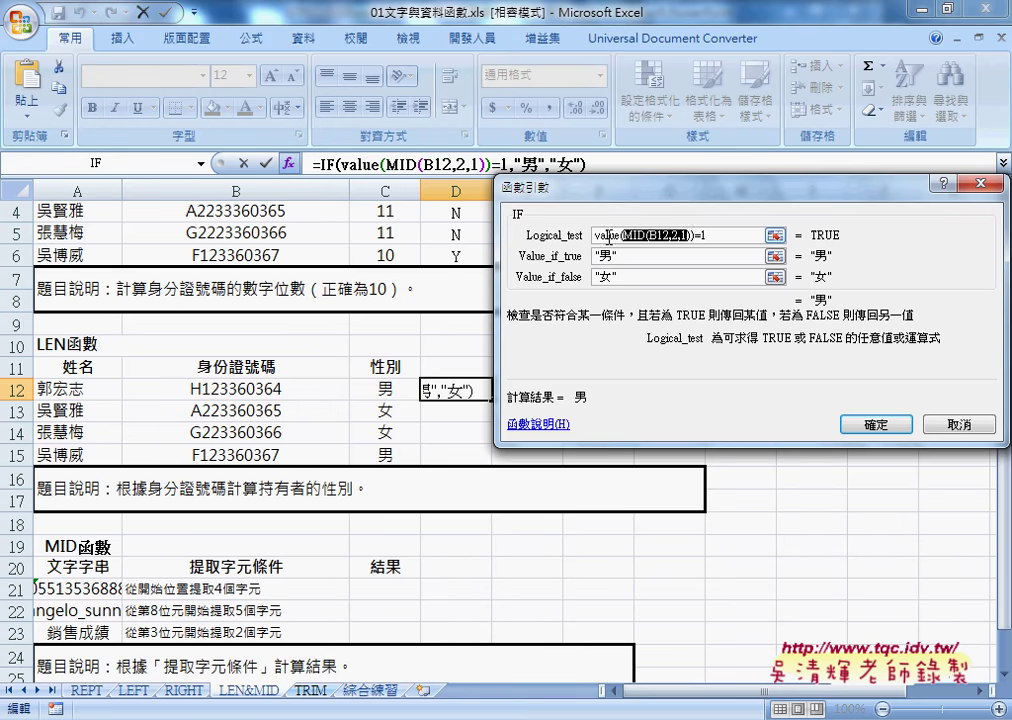
{"action": "left_click", "coordinate": [711, 235]}
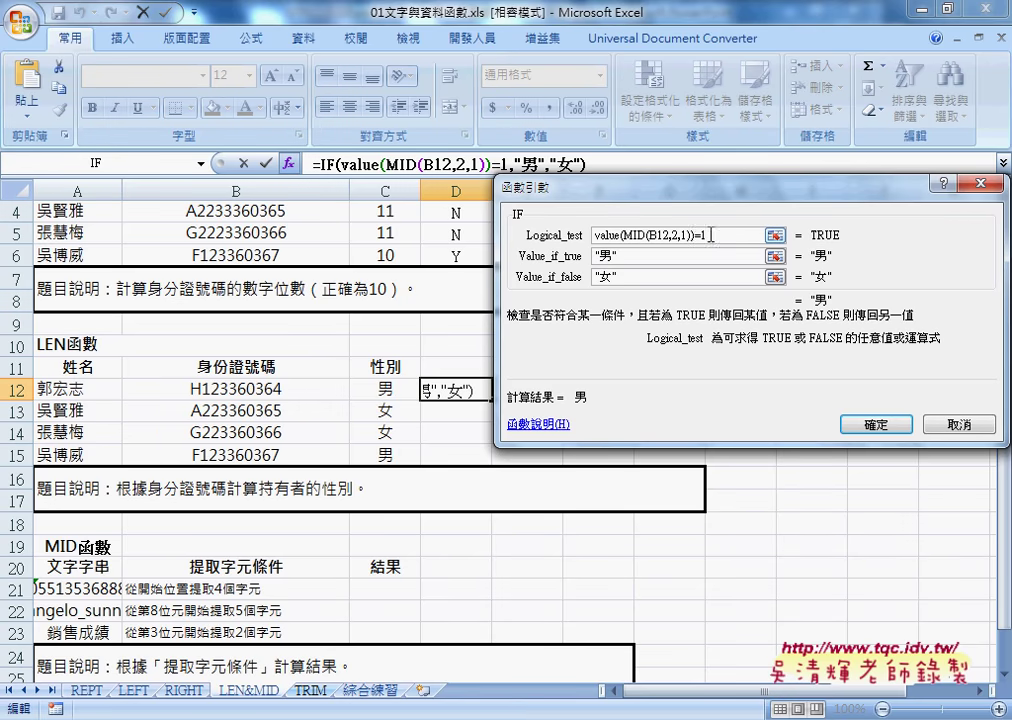
{"action": "double_click", "coordinate": [705, 235]}
{"action": "left_click", "coordinate": [875, 428]}
Fill D12's VALUE-based formula down to D15 and compare it with C12's IF(MID) formula
{"action": "left_click_drag", "start_coordinate": [491, 399], "coordinate": [494, 460]}
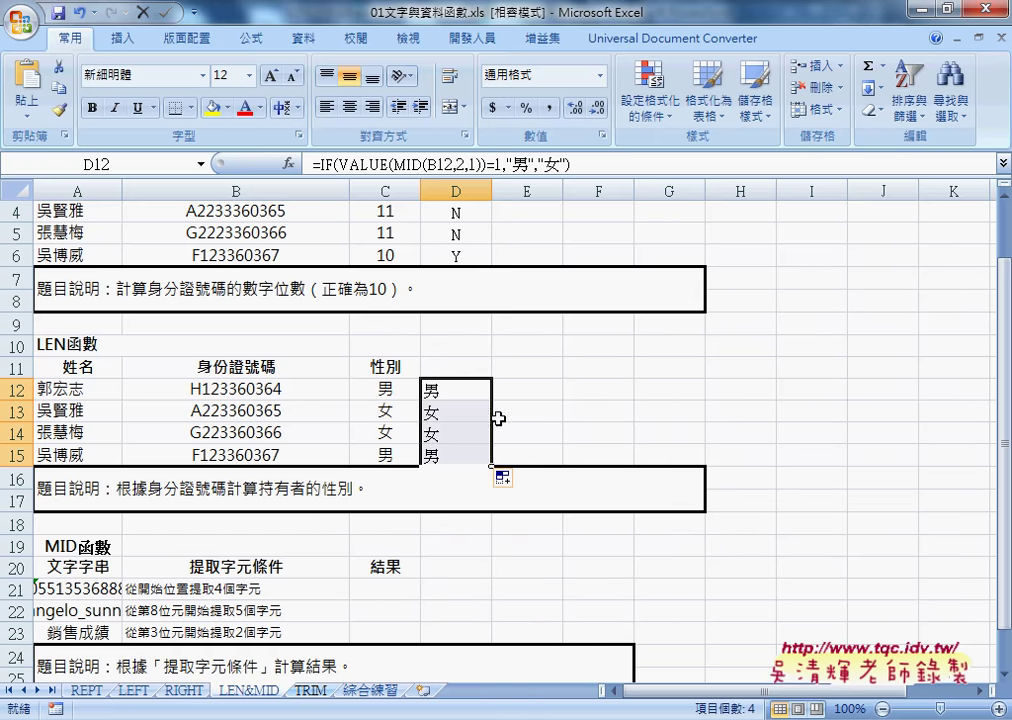
{"action": "left_click", "coordinate": [462, 390]}
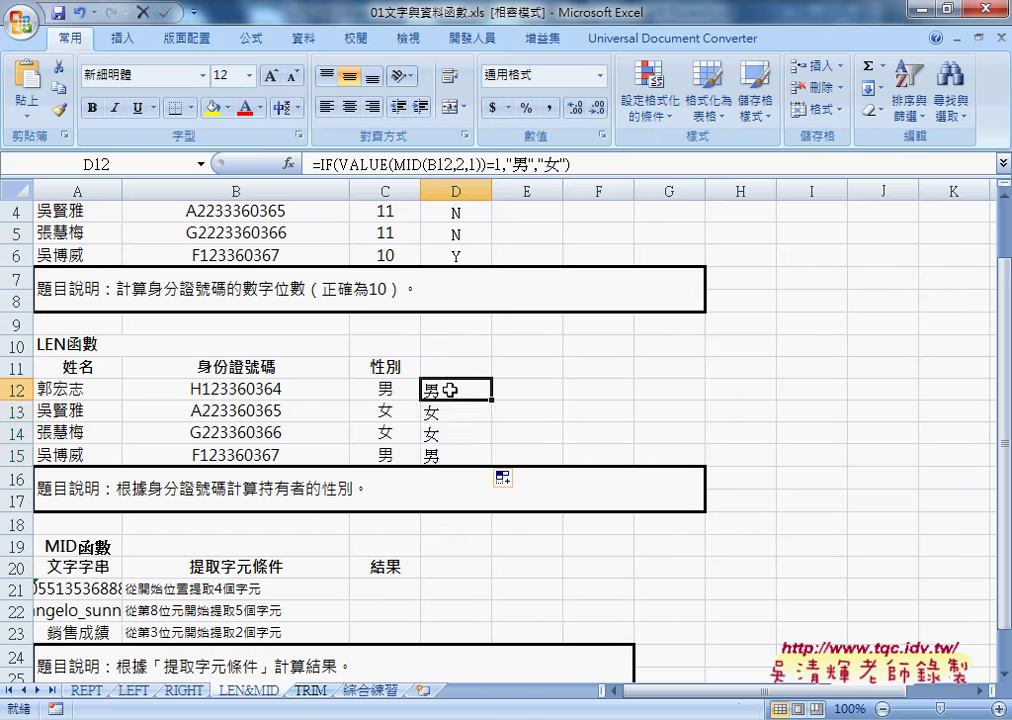
{"action": "left_click", "coordinate": [373, 388]}
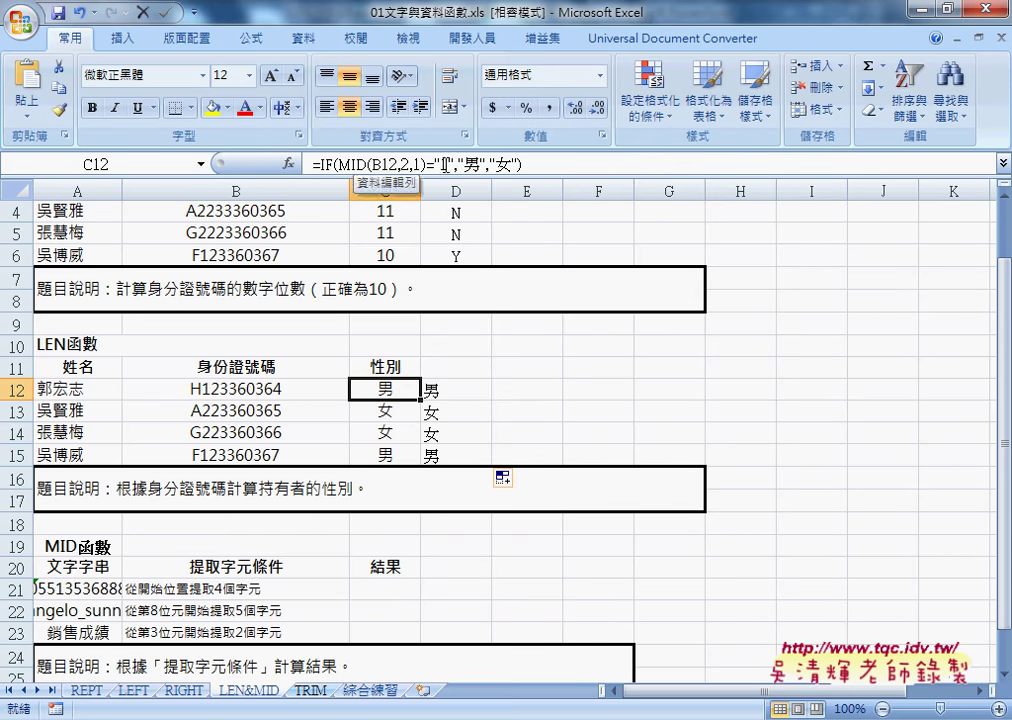
{"action": "left_click", "coordinate": [452, 390]}
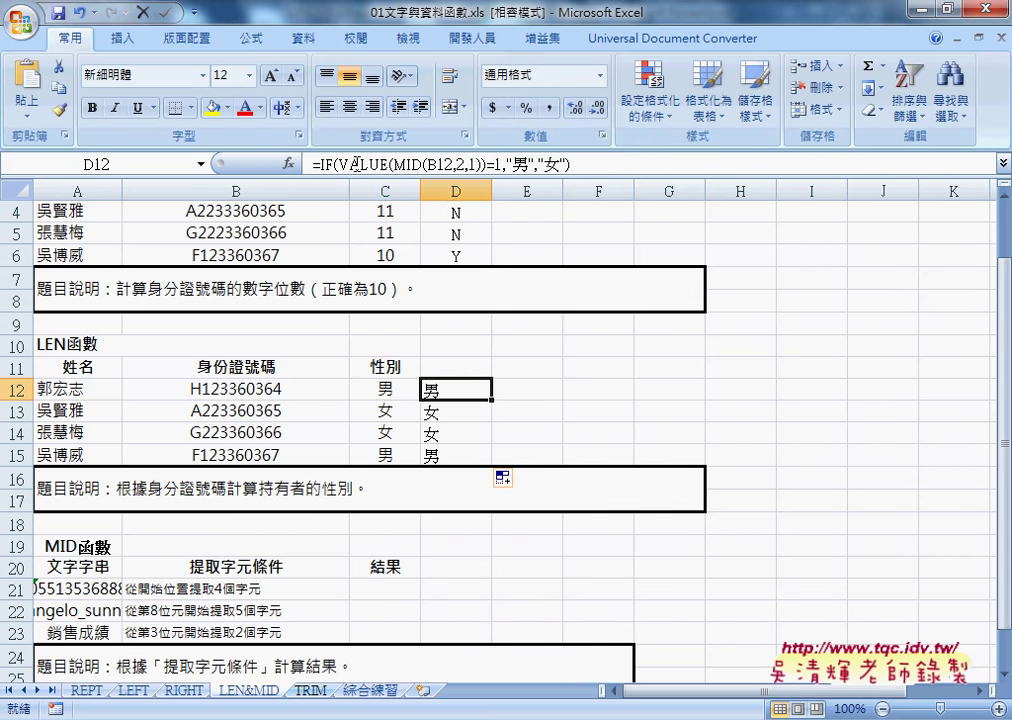
{"action": "left_click_drag", "start_coordinate": [392, 163], "coordinate": [482, 163]}
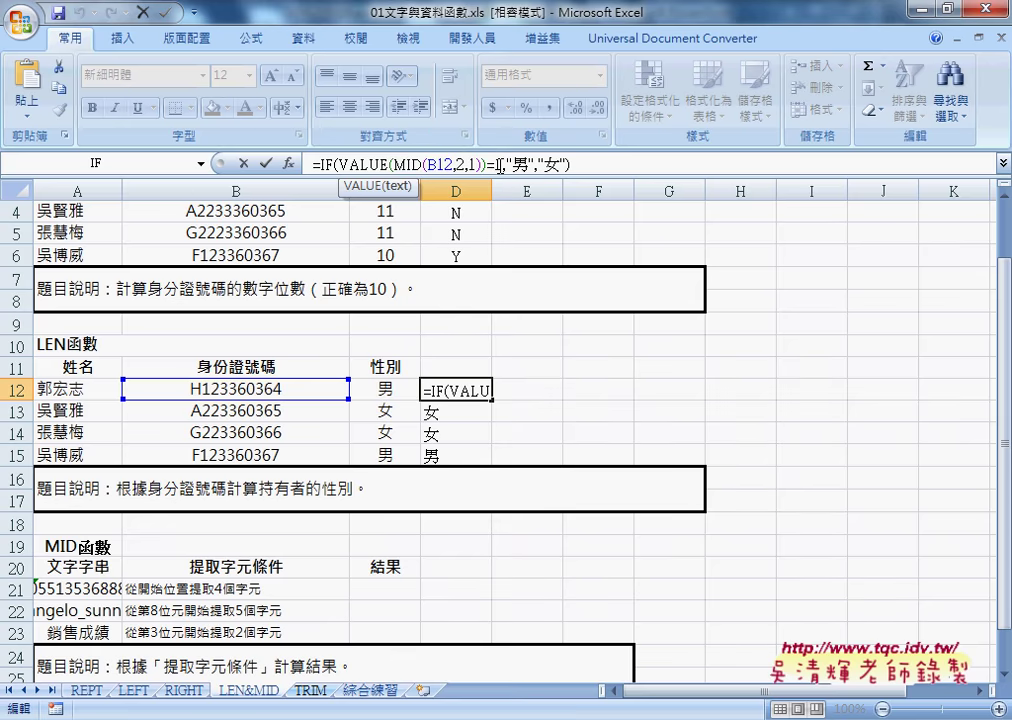
{"action": "left_click_drag", "start_coordinate": [492, 163], "coordinate": [502, 163]}
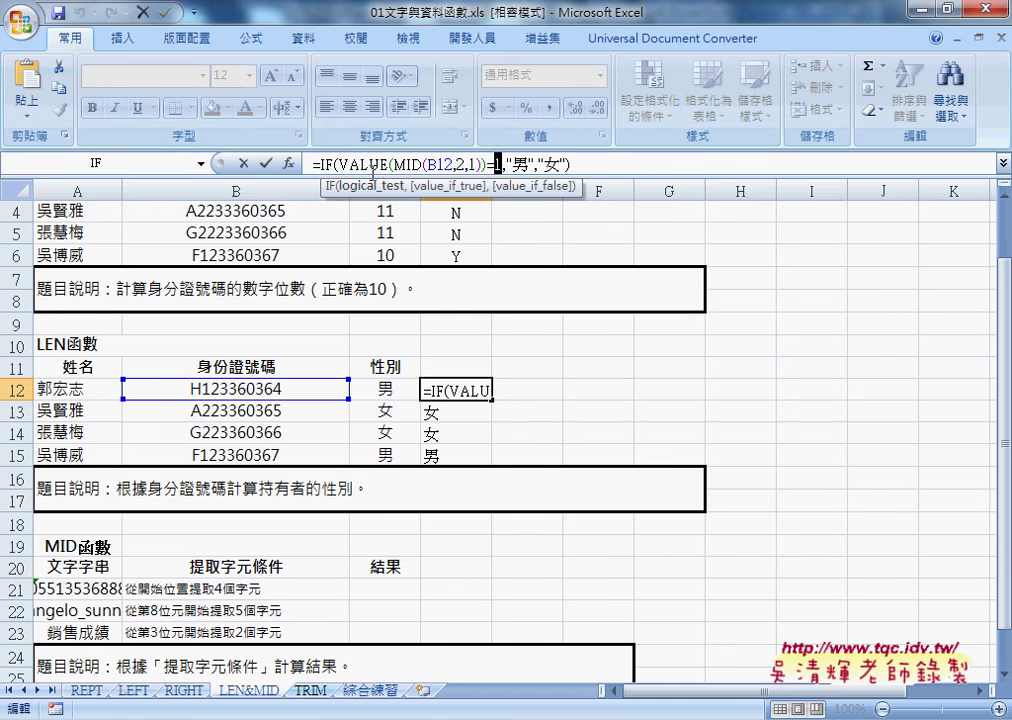
{"action": "left_click", "coordinate": [266, 163]}
{"action": "left_click", "coordinate": [527, 390]}
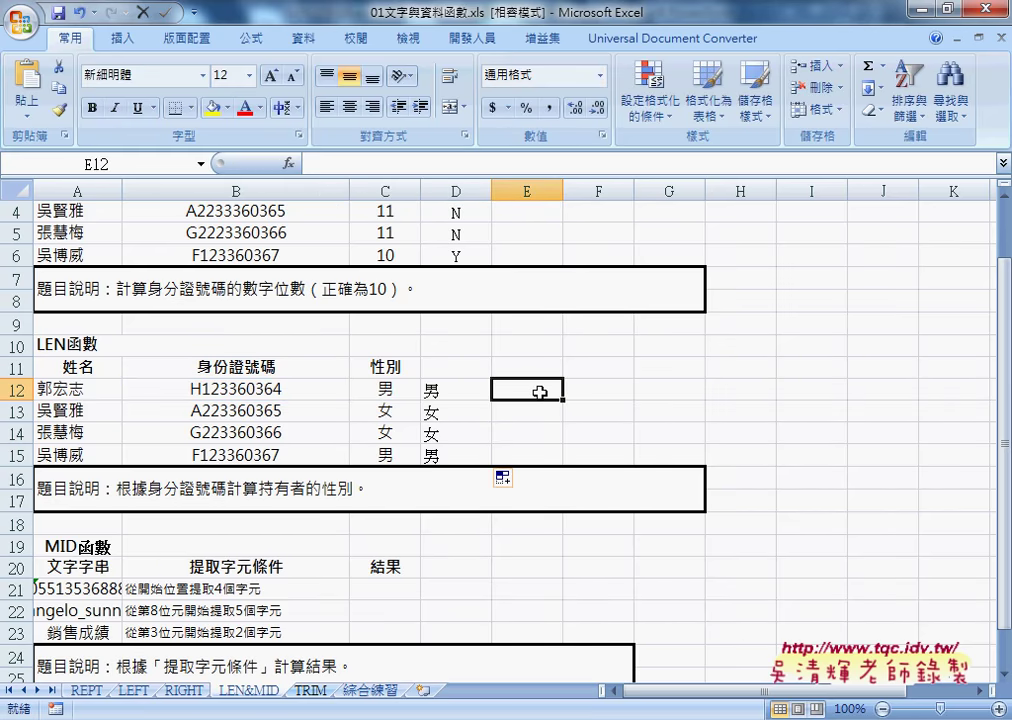
Dismiss the Insert Function dialog and drag column A wider so its strings fit
{"action": "left_click", "coordinate": [288, 163]}
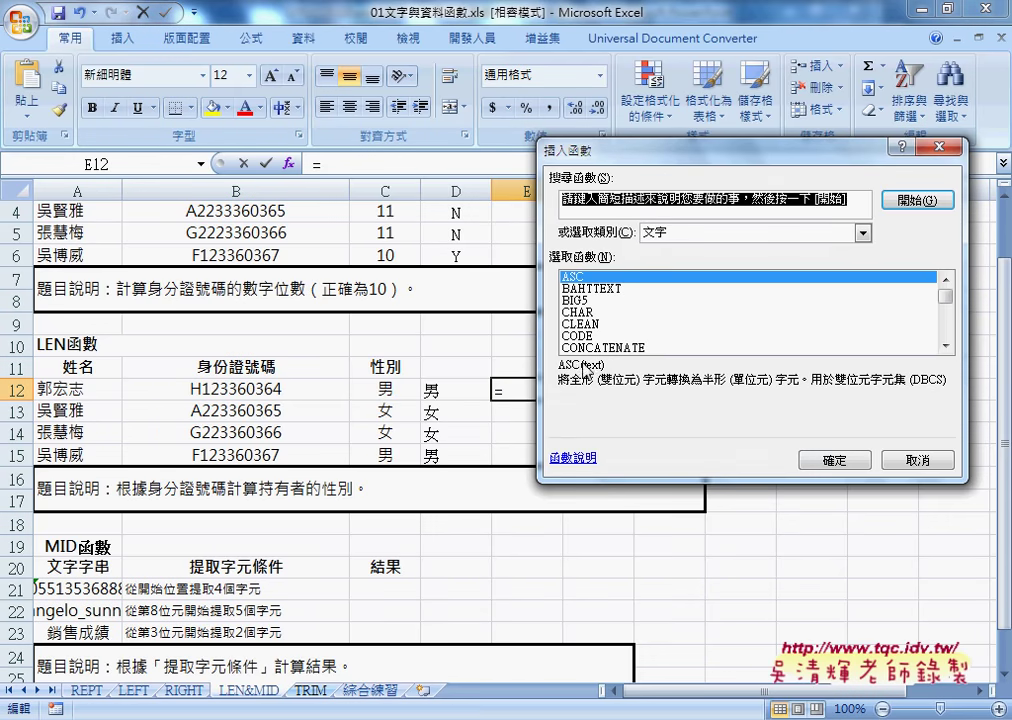
{"action": "left_click", "coordinate": [895, 462]}
{"action": "scroll", "coordinate": [498, 528], "scroll_direction": "down", "scroll_amount": 1}
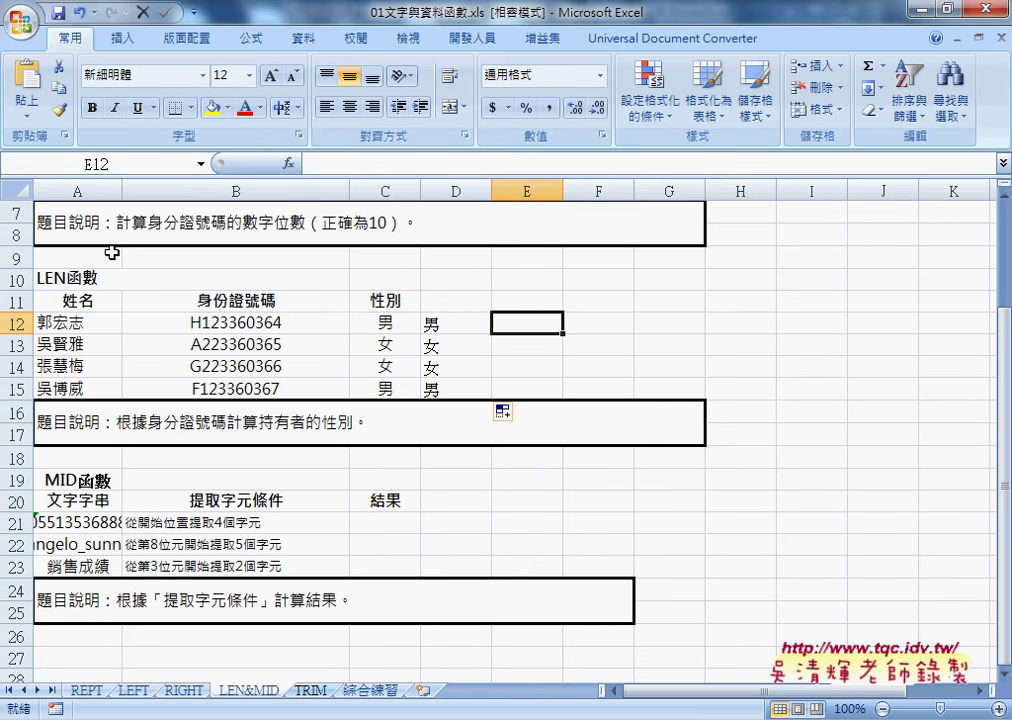
{"action": "left_click_drag", "start_coordinate": [122, 191], "coordinate": [151, 191]}
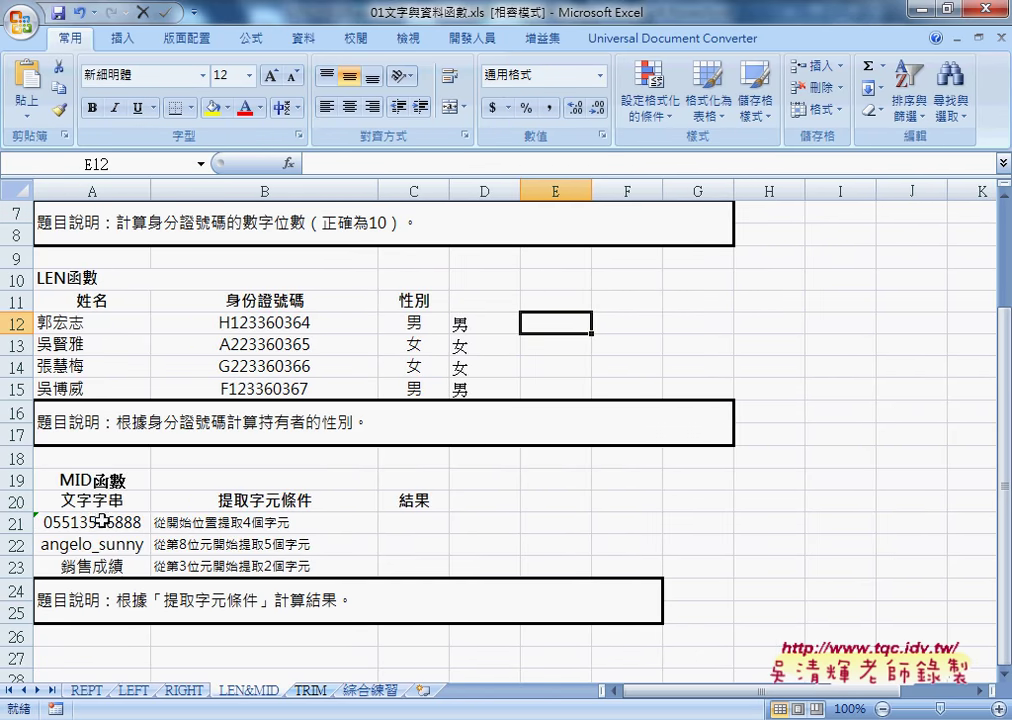
Review the MID extraction conditions in B21:B23 and select the result cells C21:C23
{"action": "left_click", "coordinate": [208, 524]}
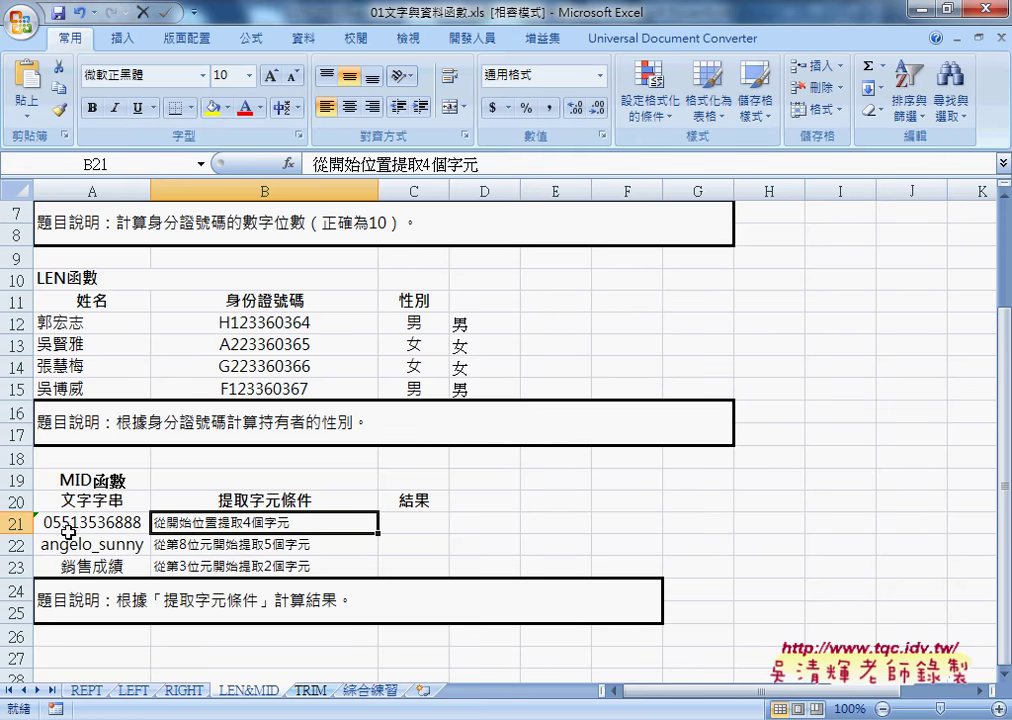
{"action": "left_click", "coordinate": [205, 545]}
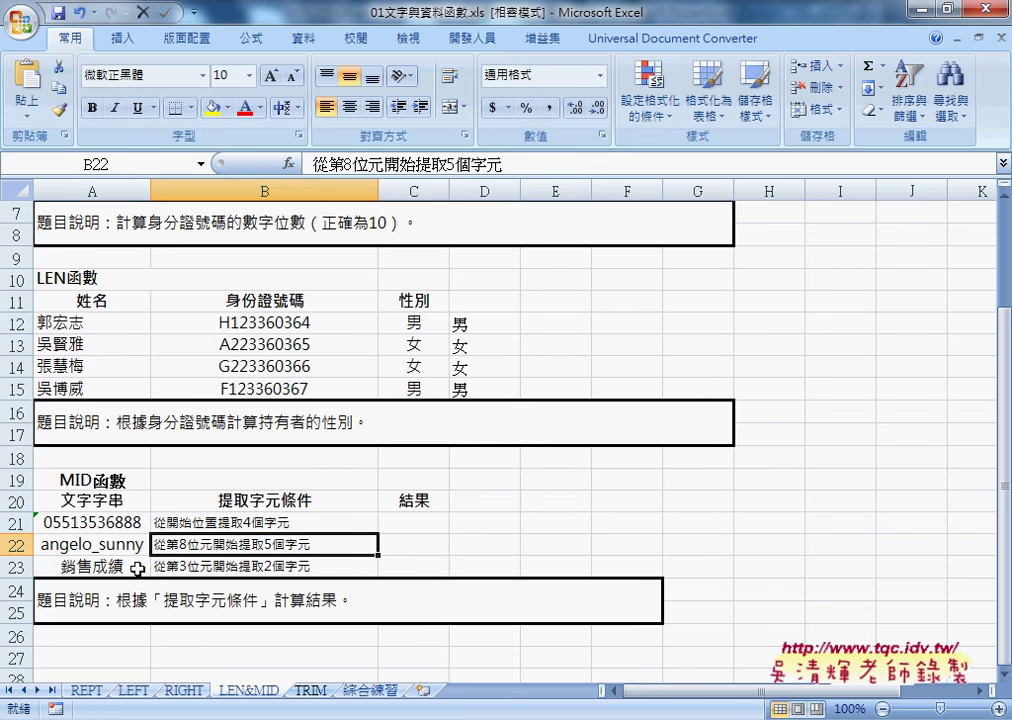
{"action": "left_click", "coordinate": [206, 569]}
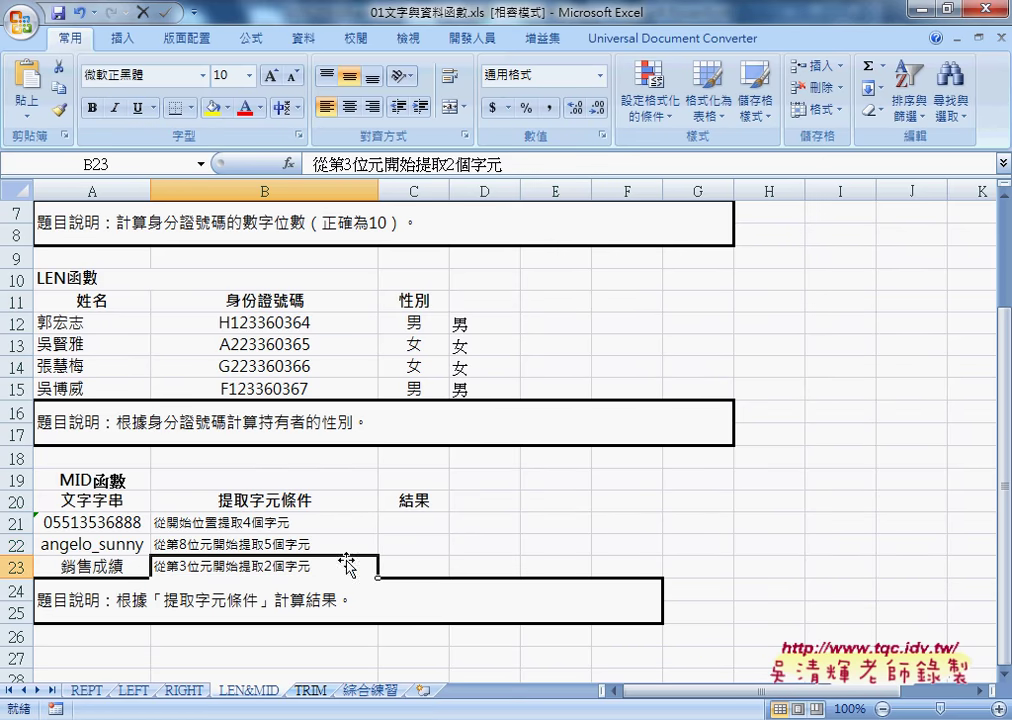
{"action": "left_click_drag", "start_coordinate": [420, 522], "coordinate": [420, 563]}
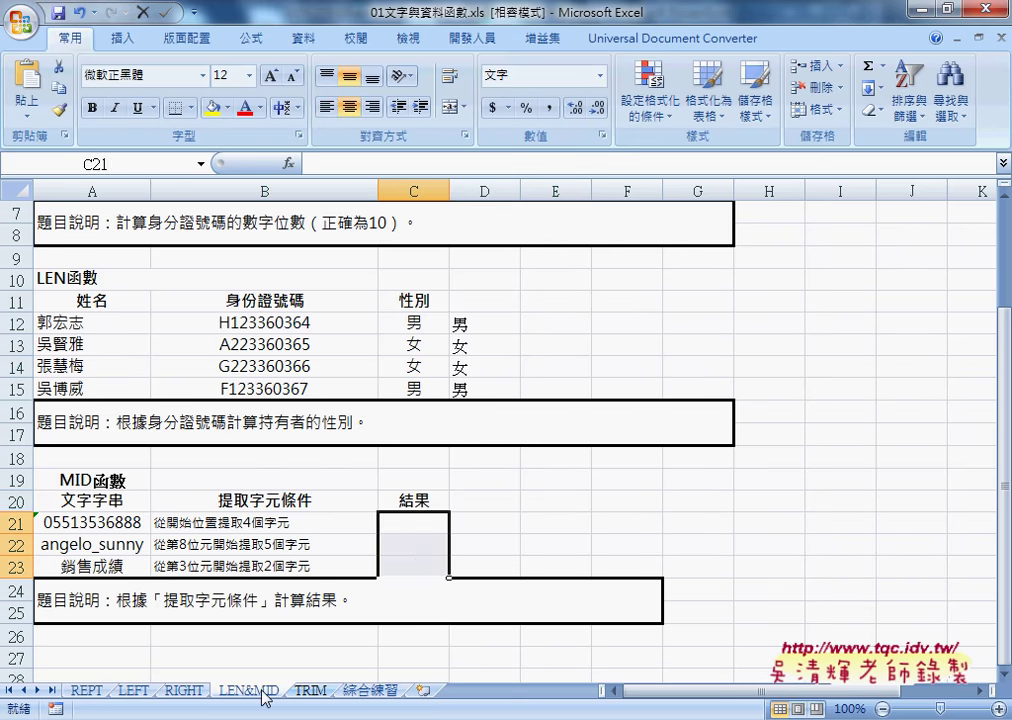
{"action": "left_click", "coordinate": [133, 690]}
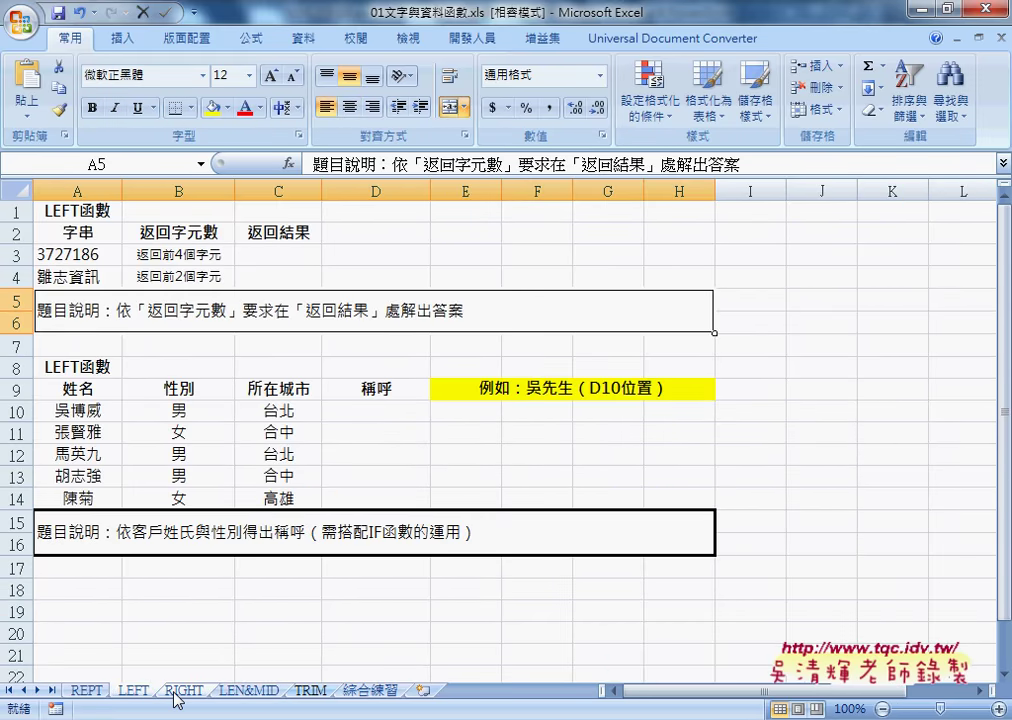
{"action": "left_click", "coordinate": [176, 691]}
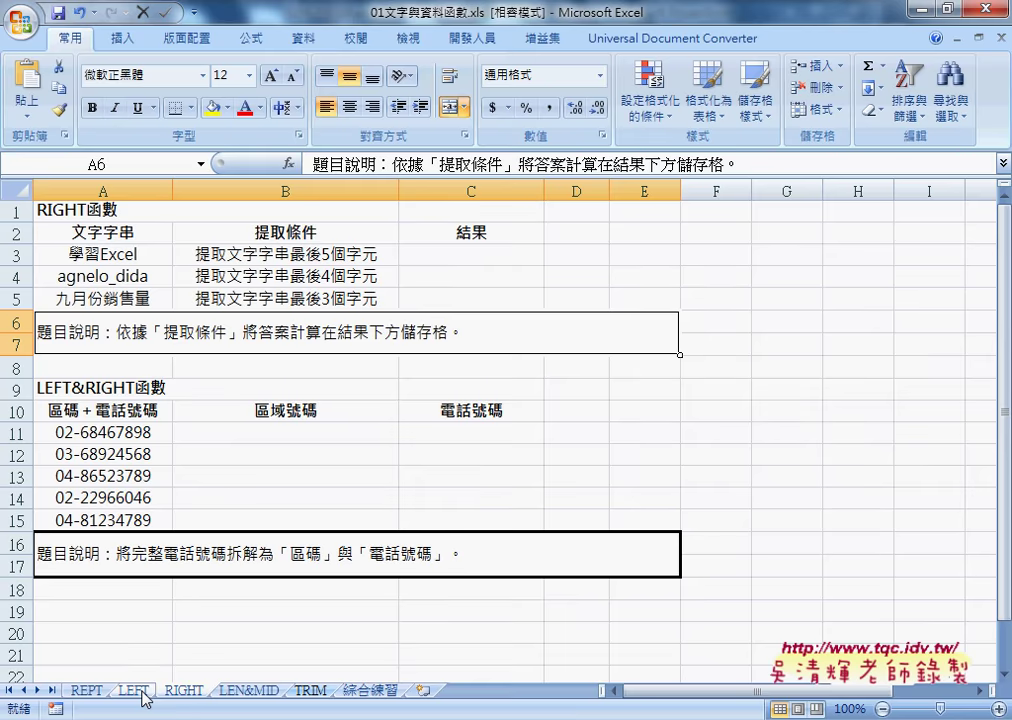
{"action": "left_click", "coordinate": [141, 691]}
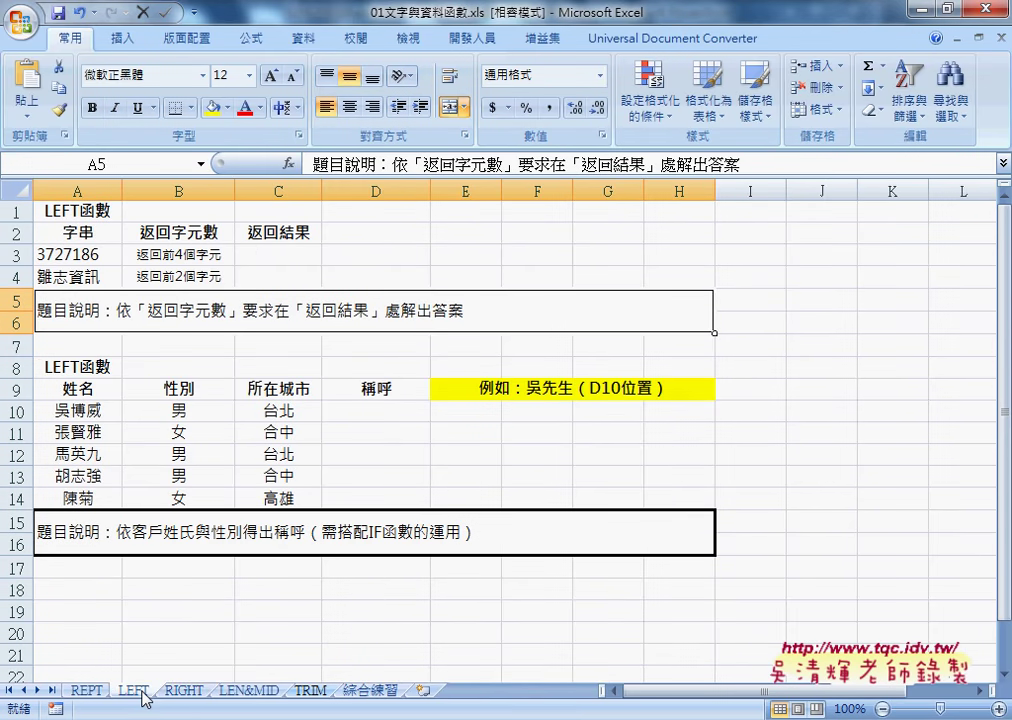
{"action": "left_click", "coordinate": [185, 692]}
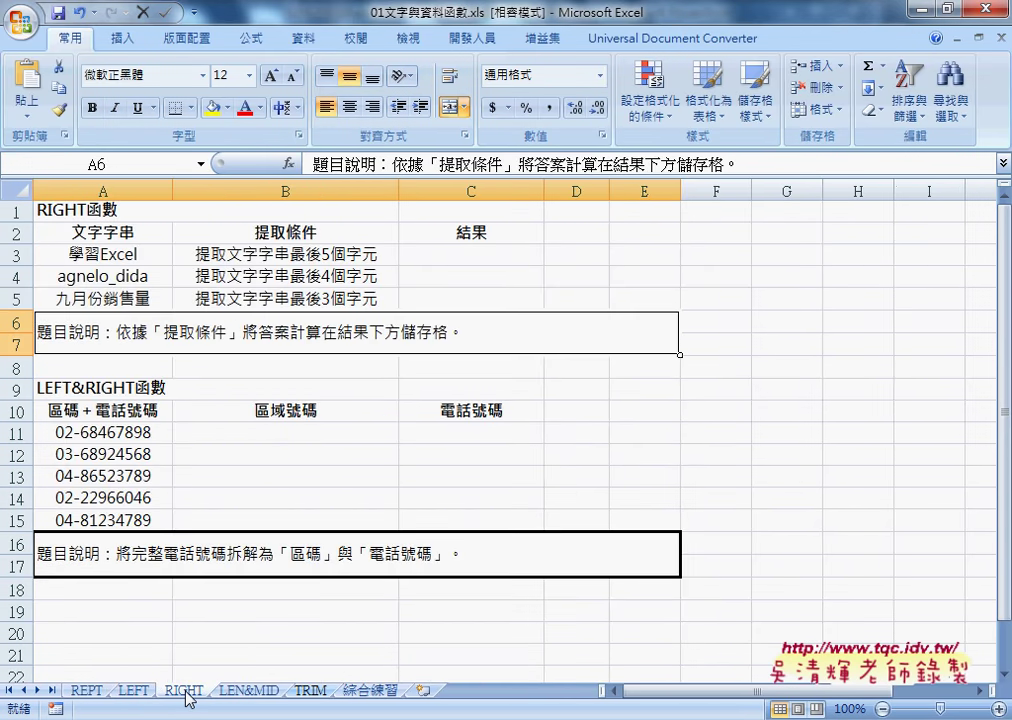
{"action": "left_click", "coordinate": [370, 692]}
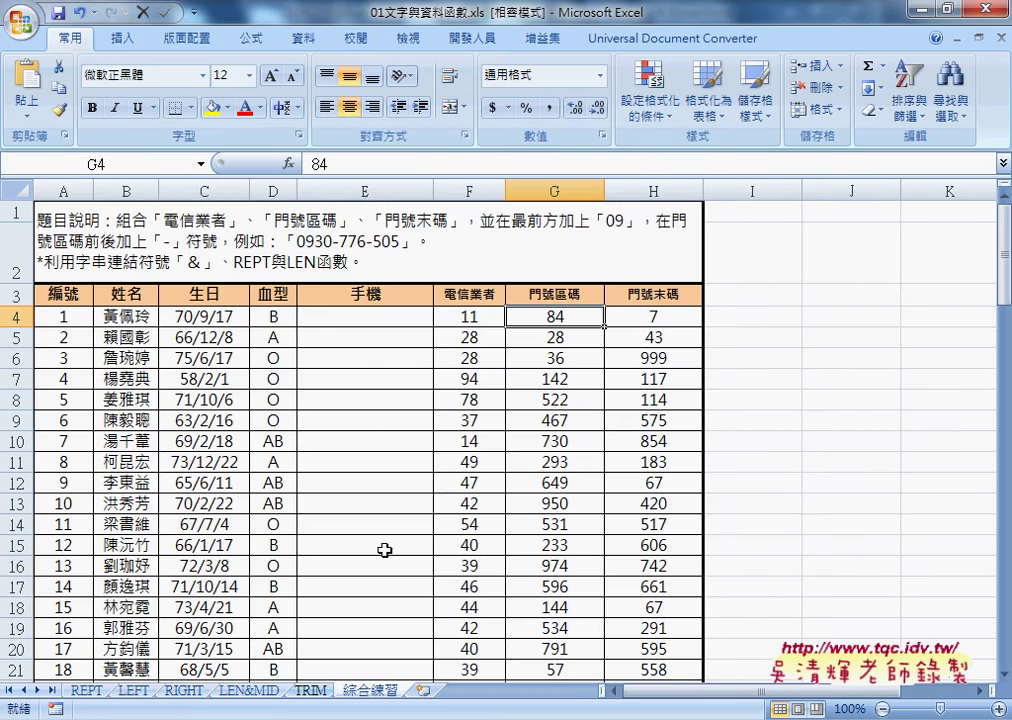
{"action": "left_click", "coordinate": [354, 314]}
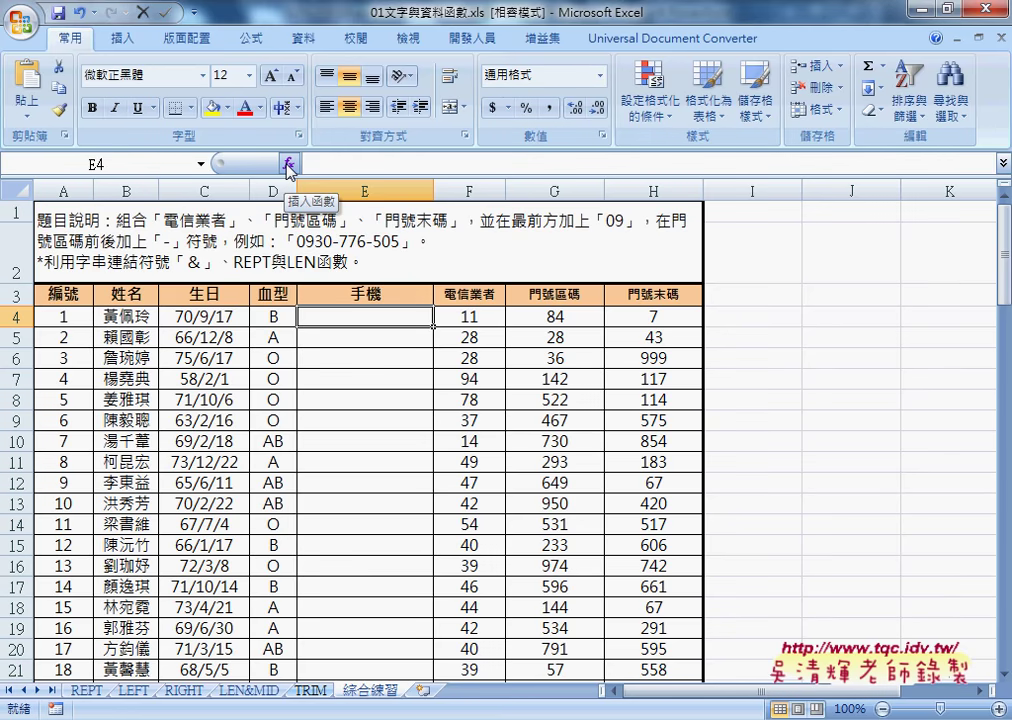
{"action": "left_click", "coordinate": [248, 690]}
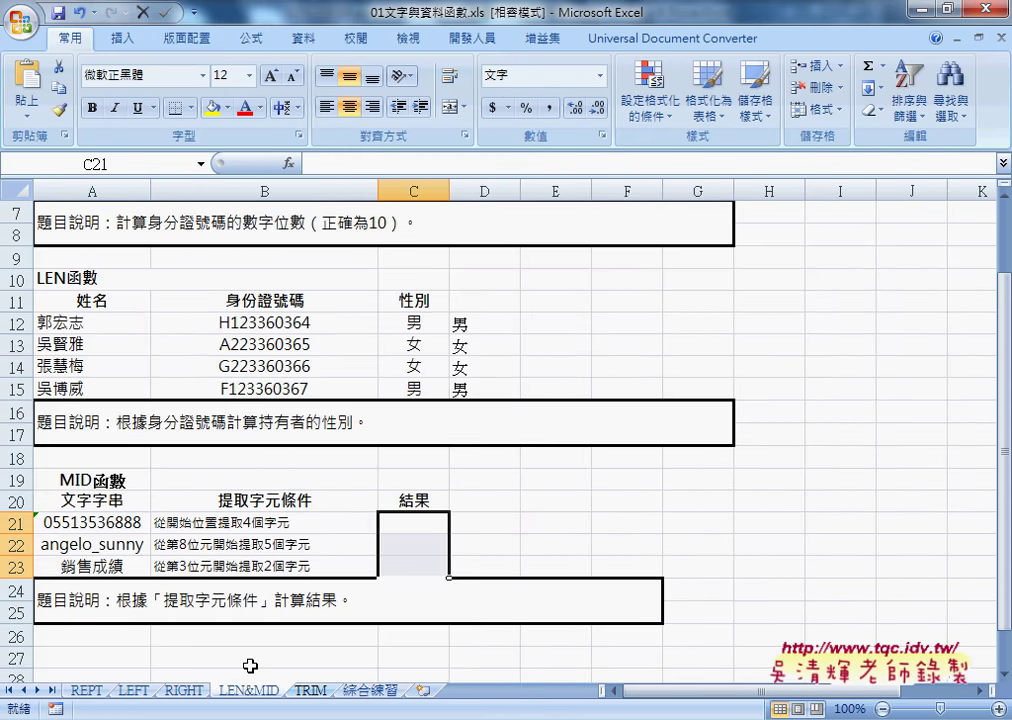